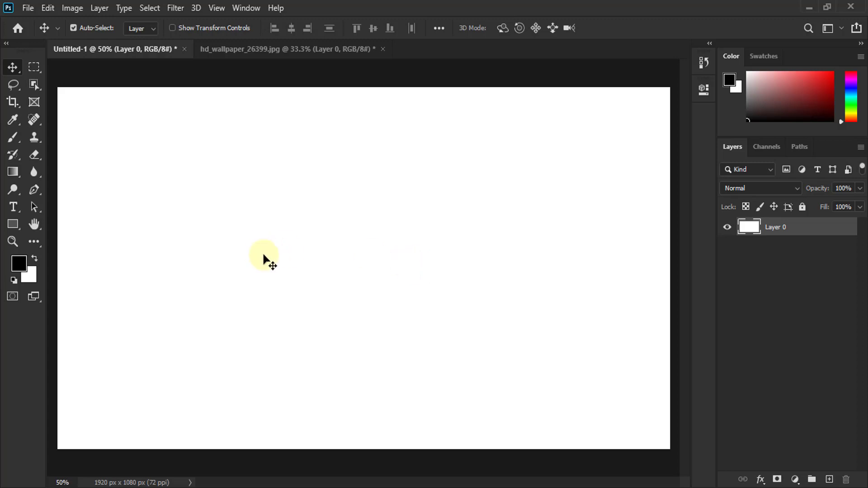
Try a linear black-to-white gradient diagonally from the lower-left to the upper-right of the blank canvas, and undo it
{"action": "key", "text": "g"}
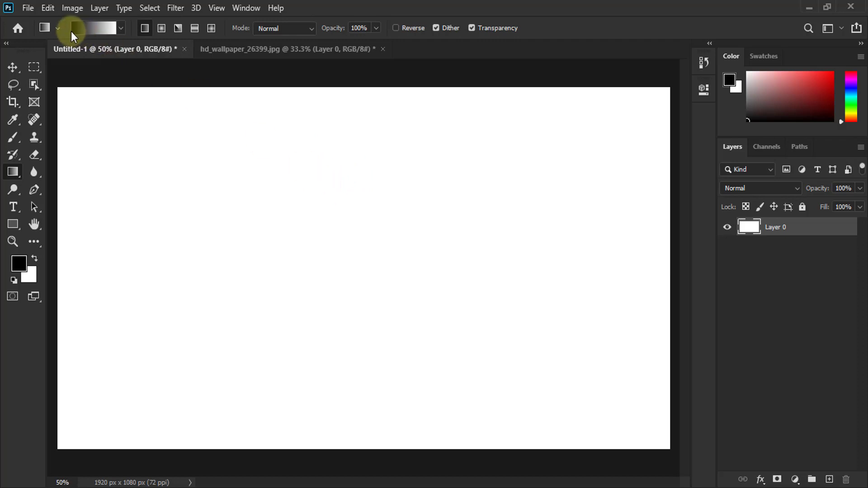
{"action": "left_click", "coordinate": [148, 29]}
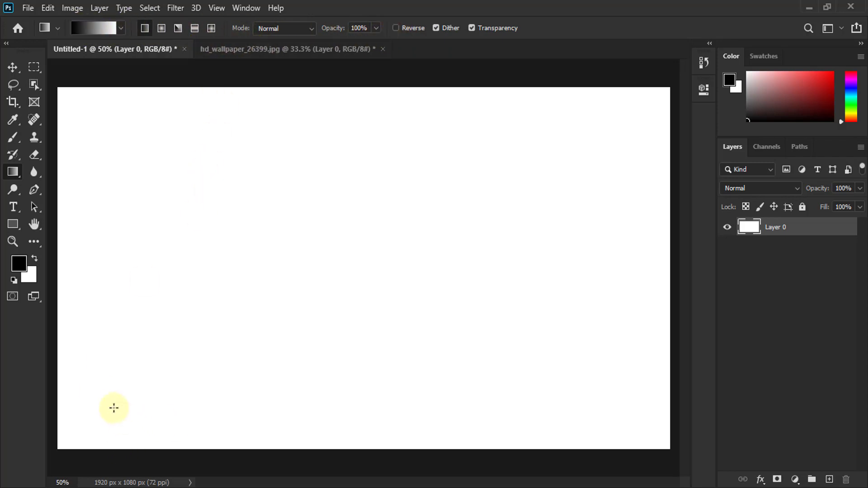
{"action": "left_click_drag", "start_coordinate": [111, 402], "coordinate": [573, 166]}
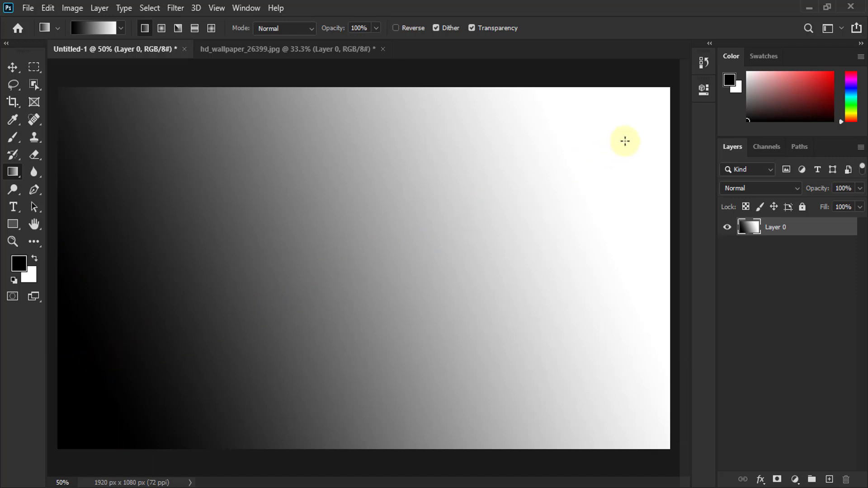
{"action": "key", "text": "ctrl+z"}
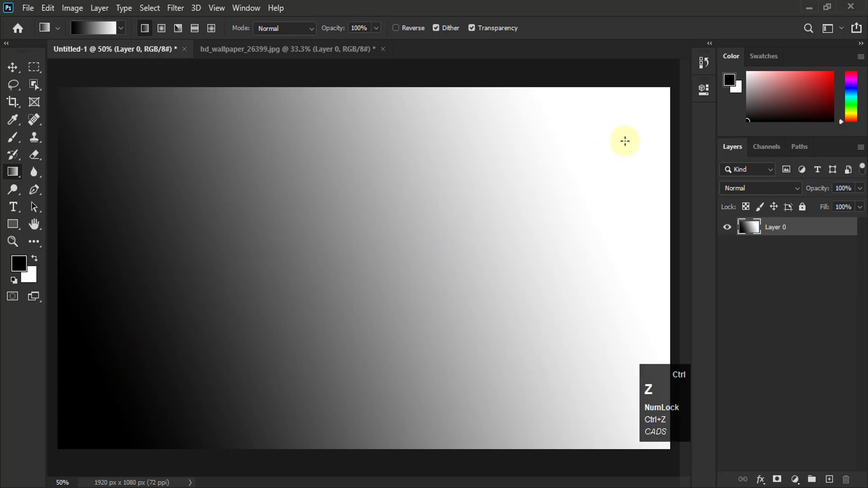
Try the linear gradient horizontally, diagonally downward and over a shorter horizontal span starting near the canvas centre, undoing each fill
{"action": "left_click_drag", "start_coordinate": [124, 265], "coordinate": [607, 267]}
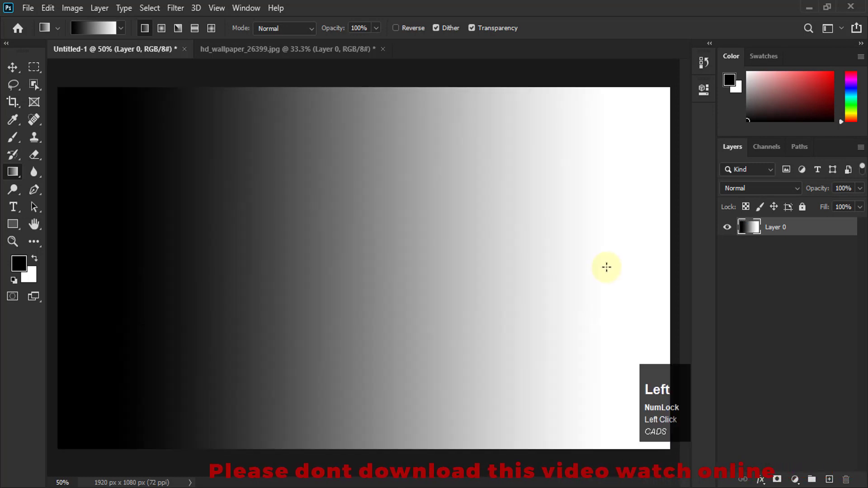
{"action": "key", "text": "ctrl+z"}
{"action": "left_click_drag", "start_coordinate": [150, 129], "coordinate": [583, 401]}
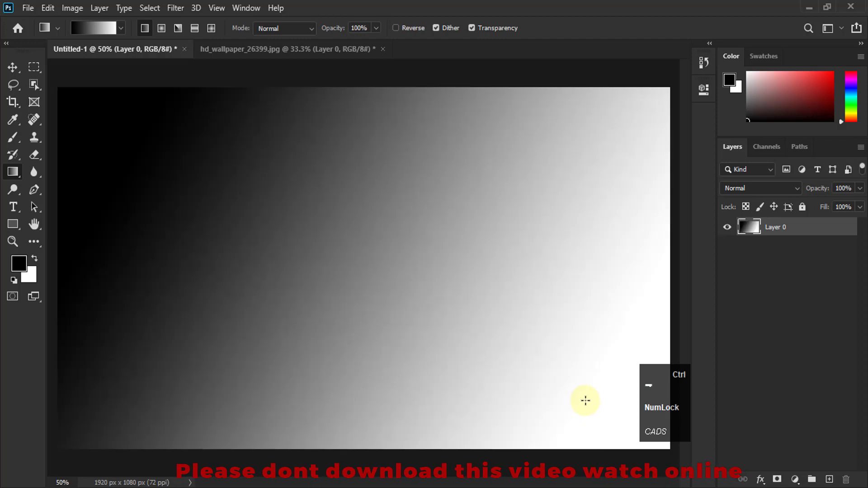
{"action": "key", "text": "ctrl+z"}
{"action": "left_click_drag", "start_coordinate": [339, 283], "coordinate": [641, 283]}
{"action": "key", "text": "ctrl+z"}
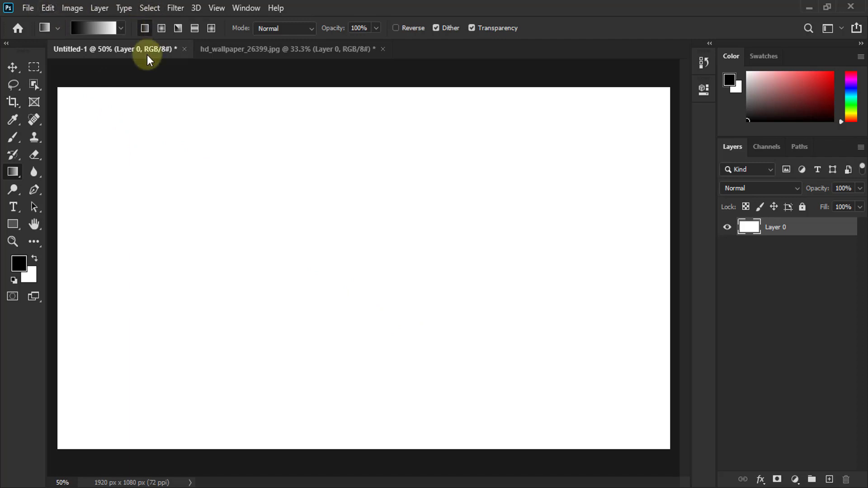
Examine the Basics preset group in the Gradient Editor and close the editor without changes
{"action": "left_click", "coordinate": [91, 26]}
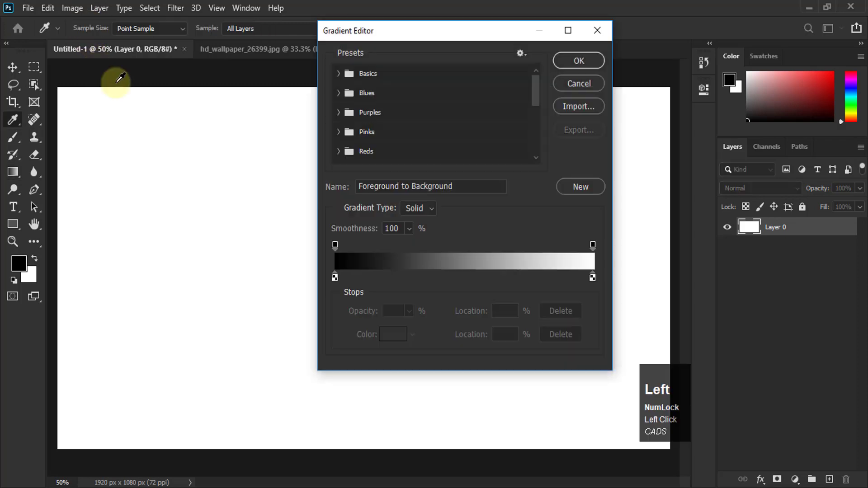
{"action": "left_click_drag", "start_coordinate": [375, 35], "coordinate": [321, 25]}
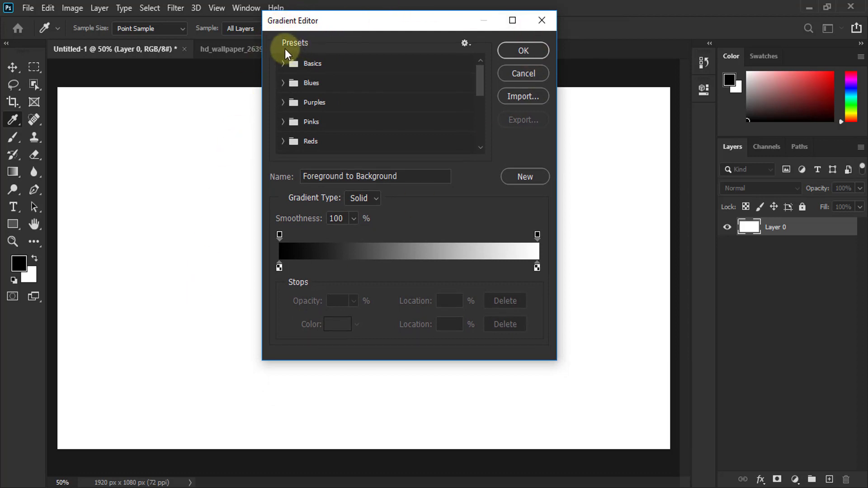
{"action": "left_click_drag", "start_coordinate": [480, 79], "coordinate": [410, 68]}
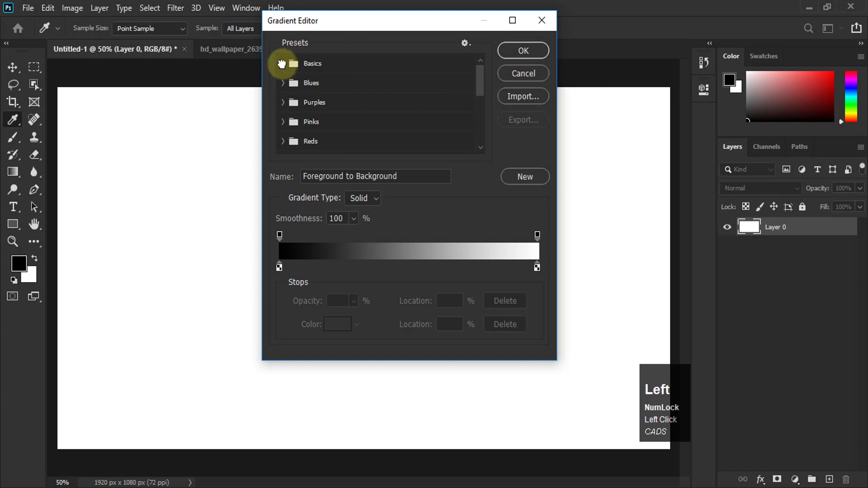
{"action": "left_click", "coordinate": [283, 64]}
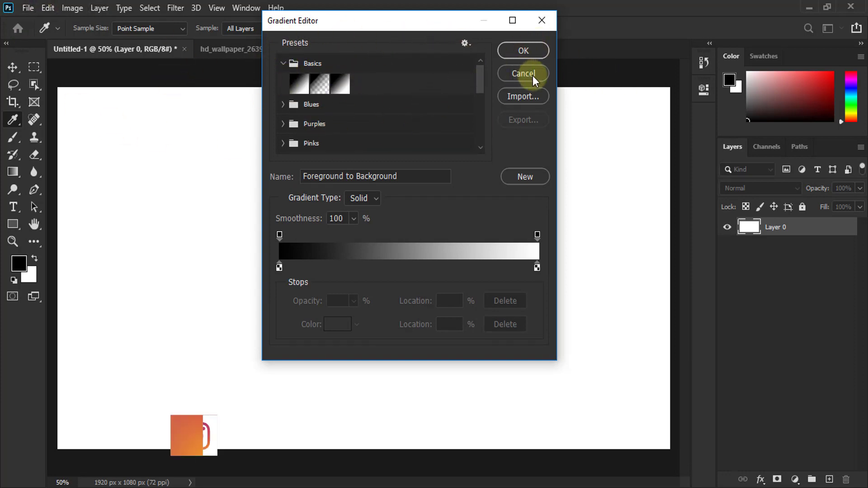
{"action": "left_click", "coordinate": [543, 19]}
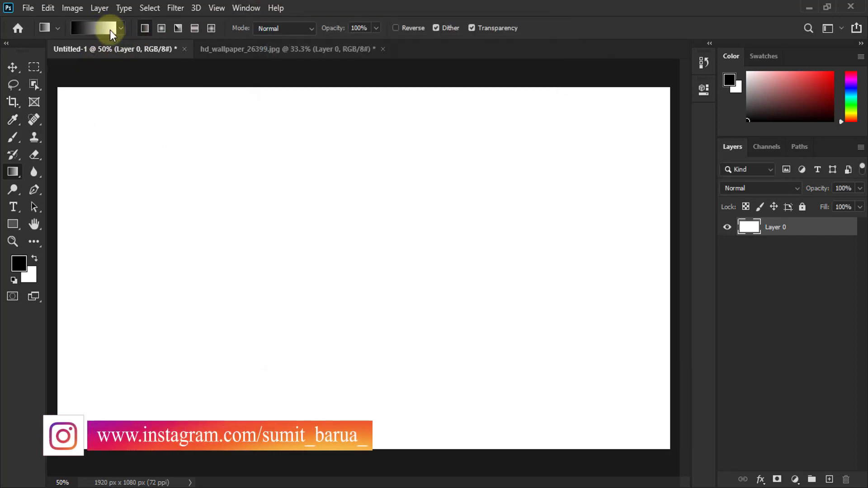
Browse the quick gradient preset picker, enlarging it to show more preset groups
{"action": "left_click", "coordinate": [121, 29]}
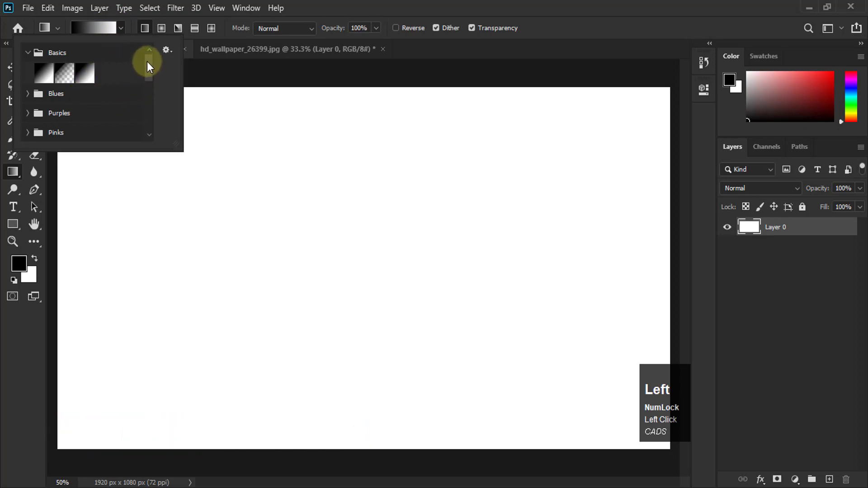
{"action": "mouse_move", "coordinate": [147, 62]}
{"action": "left_mouse_down"}
{"action": "mouse_move", "coordinate": [147, 115]}
{"action": "mouse_move", "coordinate": [144, 47]}
{"action": "left_mouse_up"}
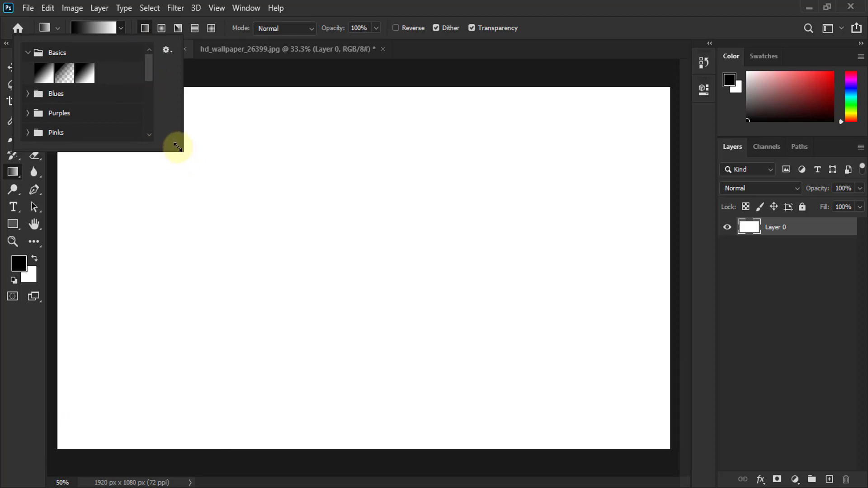
{"action": "left_click_drag", "start_coordinate": [177, 147], "coordinate": [260, 255]}
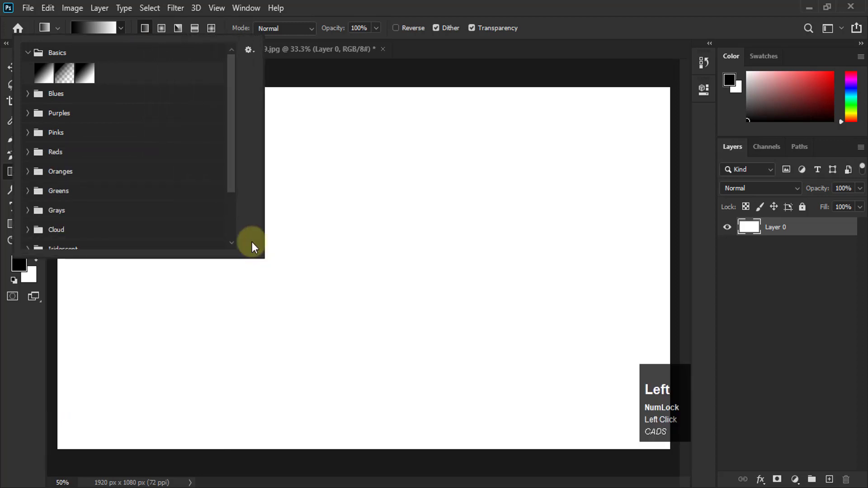
Choose the Foreground to Background preset from Basics in the Gradient Editor, try it diagonally upward across the canvas, and undo the fill
{"action": "left_click", "coordinate": [101, 27]}
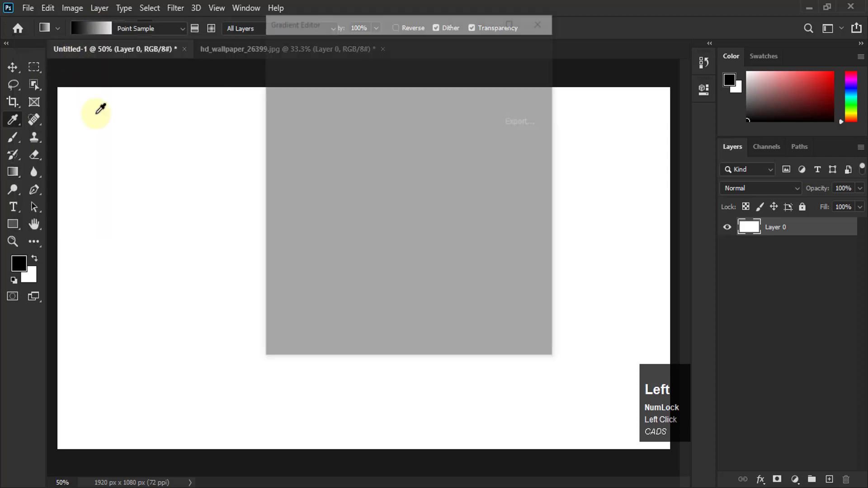
{"action": "left_click_drag", "start_coordinate": [379, 22], "coordinate": [401, 22]}
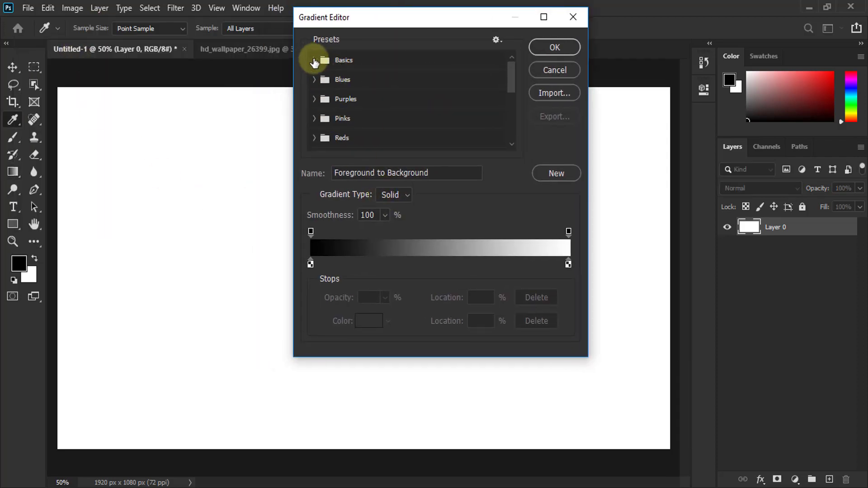
{"action": "mouse_move", "coordinate": [511, 76]}
{"action": "left_mouse_down"}
{"action": "mouse_move", "coordinate": [513, 90]}
{"action": "mouse_move", "coordinate": [513, 61]}
{"action": "left_mouse_up"}
{"action": "left_click", "coordinate": [312, 60]}
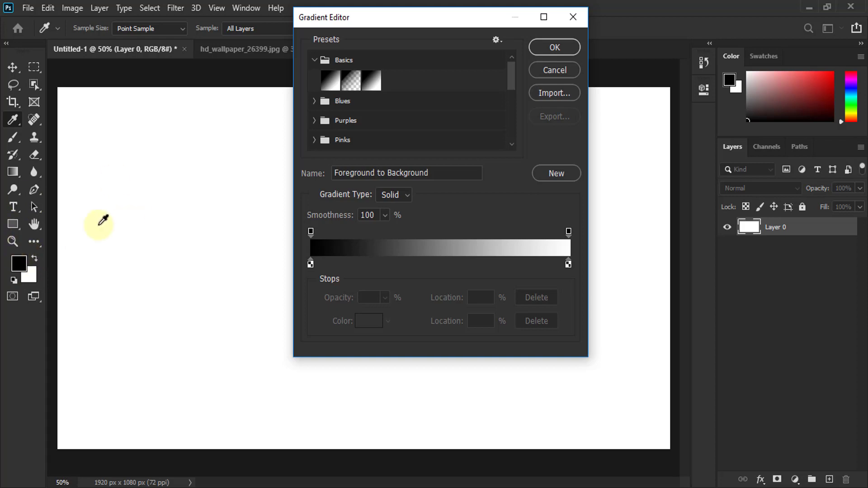
{"action": "left_click", "coordinate": [331, 88]}
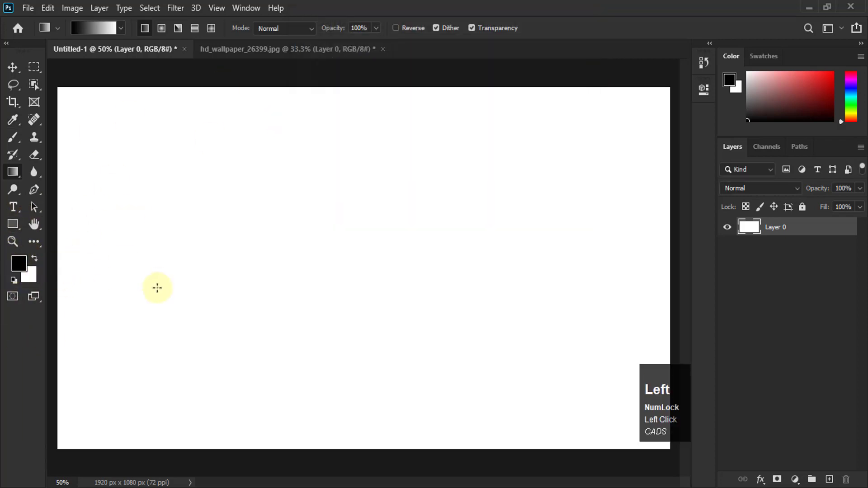
{"action": "left_click_drag", "start_coordinate": [113, 362], "coordinate": [603, 119]}
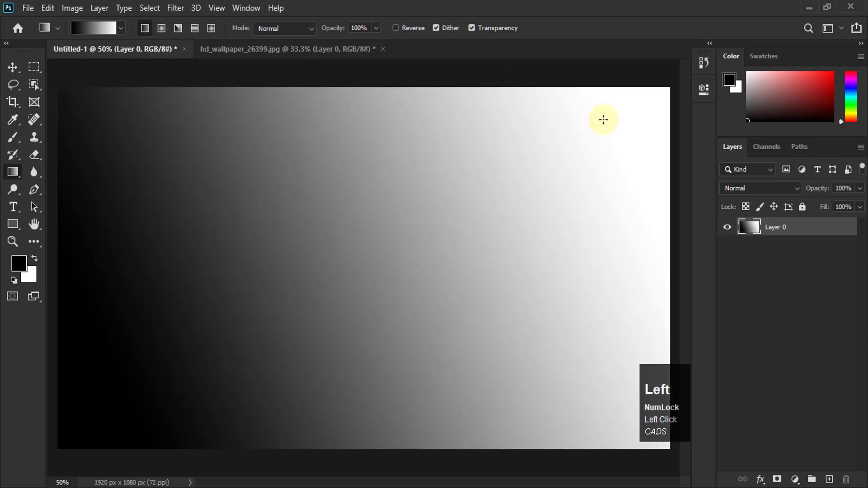
{"action": "key", "text": "ctrl+z"}
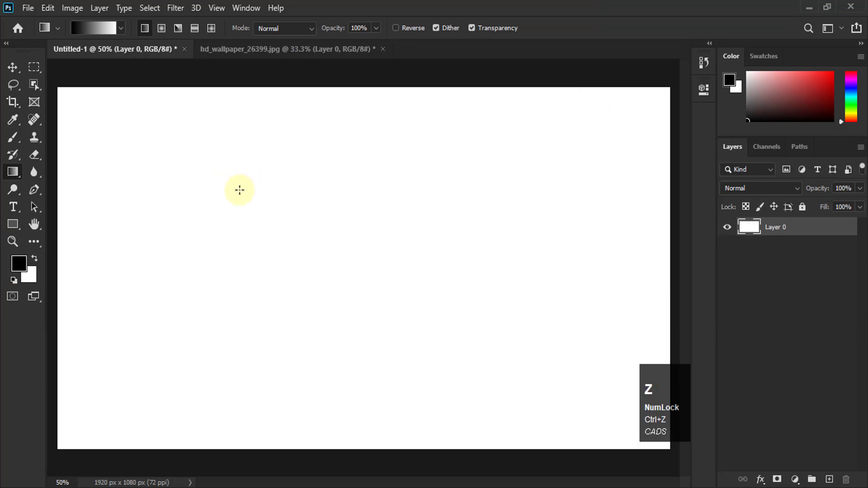
Set the foreground colour to pure bright red
{"action": "left_click", "coordinate": [23, 262]}
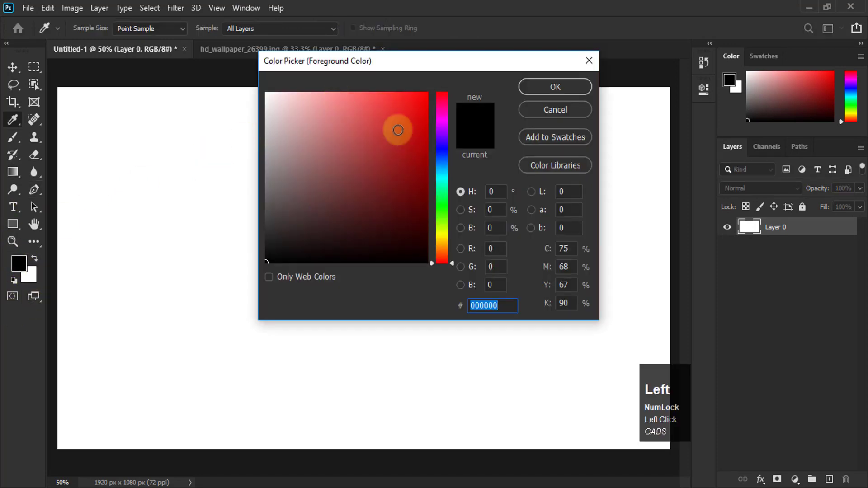
{"action": "left_click", "coordinate": [426, 93]}
{"action": "left_click", "coordinate": [570, 82]}
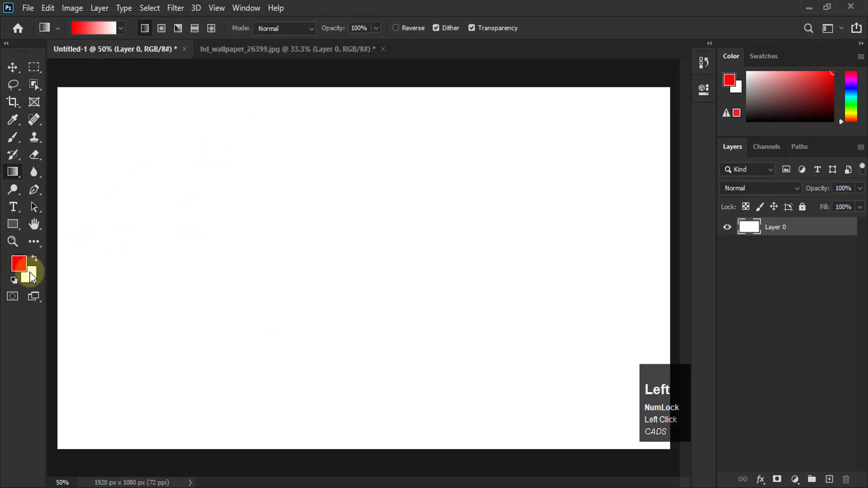
Set the background colour to a yellow with hue 52° and fill the canvas with a diagonal red-to-yellow gradient from lower-left to upper-right
{"action": "left_click", "coordinate": [29, 273]}
{"action": "left_click_drag", "start_coordinate": [433, 201], "coordinate": [444, 238]}
{"action": "left_click", "coordinate": [401, 108]}
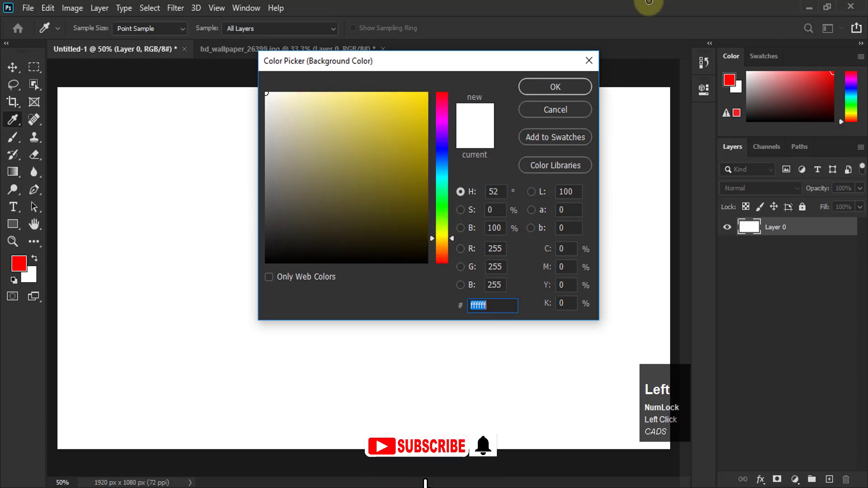
{"action": "left_click", "coordinate": [584, 88]}
{"action": "key", "text": "g"}
{"action": "left_click_drag", "start_coordinate": [163, 399], "coordinate": [592, 141]}
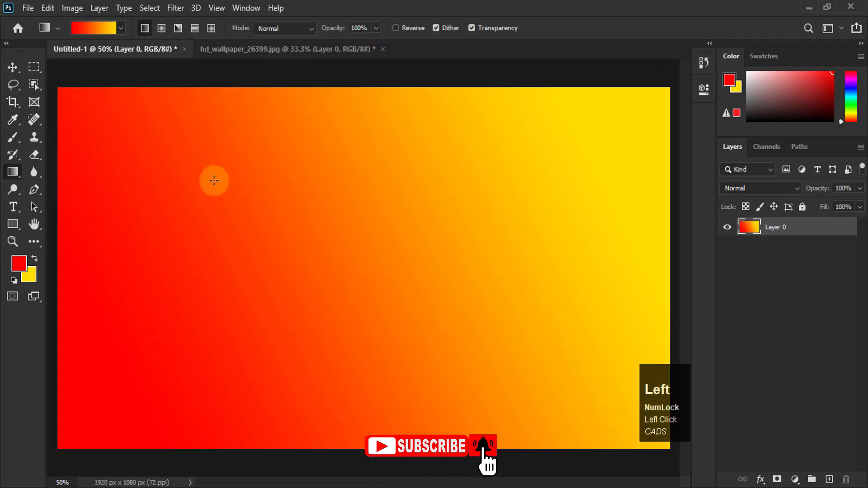
Choose the Foreground to Transparent preset from the Basics group in the Gradient Editor
{"action": "left_click", "coordinate": [94, 28]}
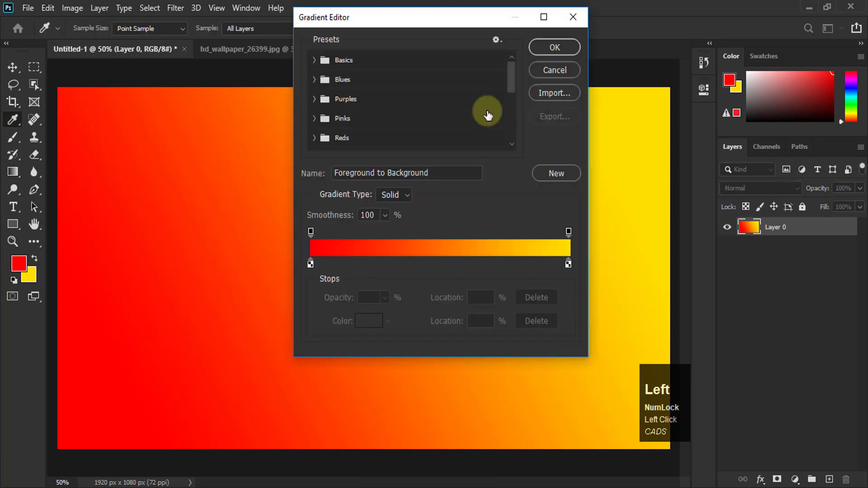
{"action": "left_click", "coordinate": [319, 59]}
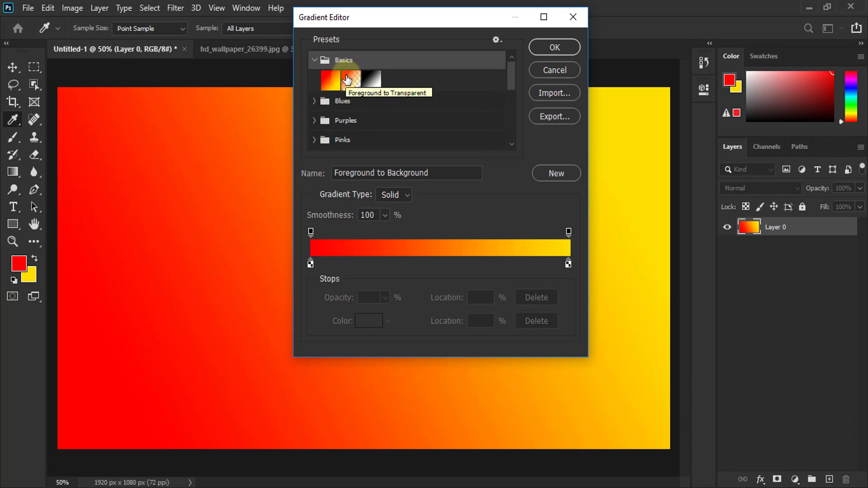
{"action": "left_click", "coordinate": [347, 80]}
{"action": "left_click", "coordinate": [554, 47]}
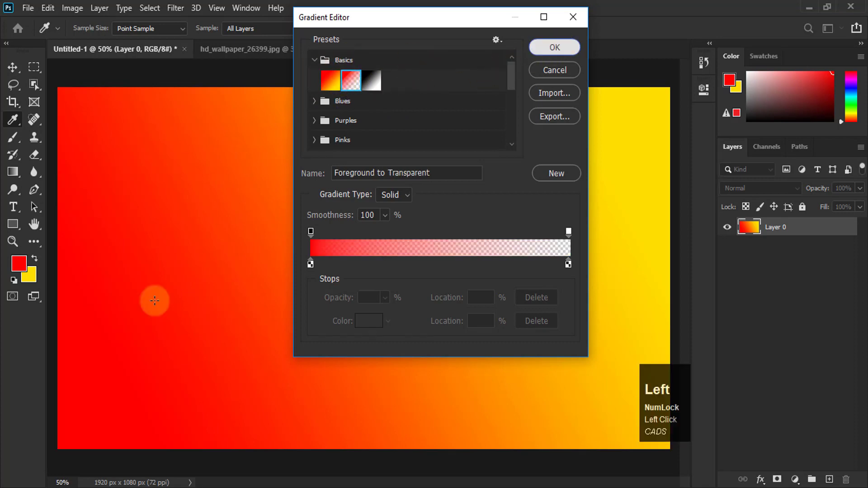
Undo the red-to-yellow fill, try the red-to-transparent gradient diagonally across the white canvas, and undo that as well
{"action": "key", "text": "ctrl+z"}
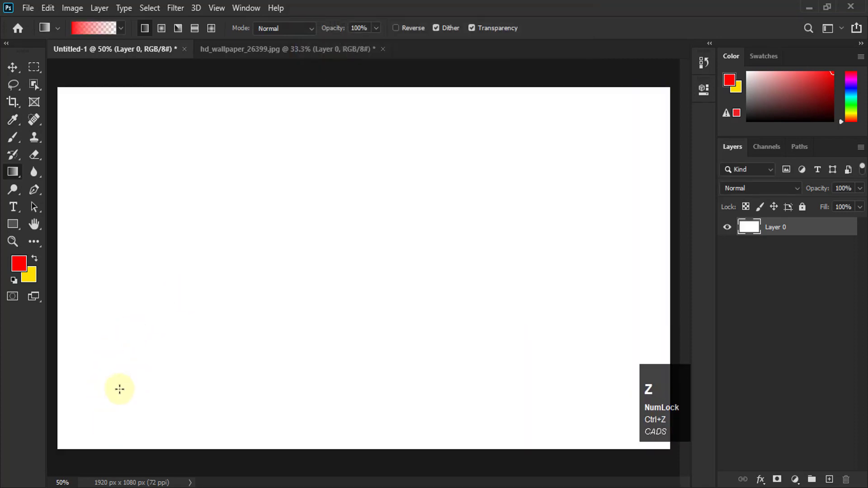
{"action": "left_click_drag", "start_coordinate": [120, 389], "coordinate": [577, 166]}
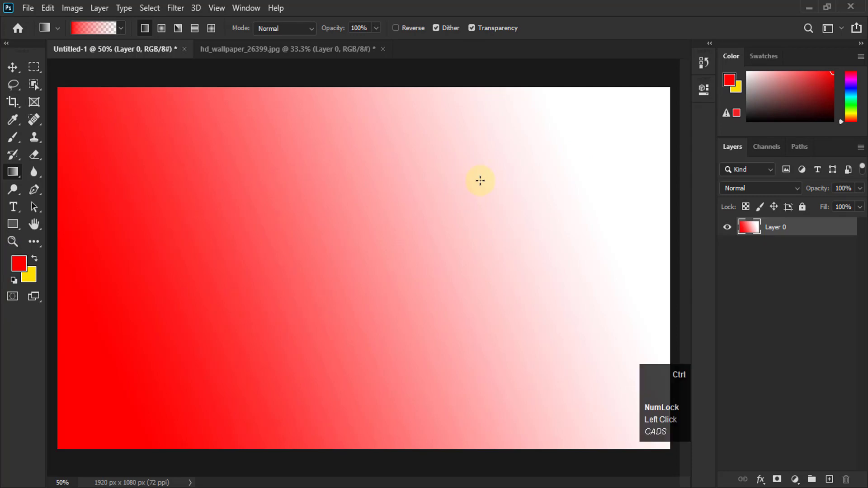
{"action": "key", "text": "ctrl+z"}
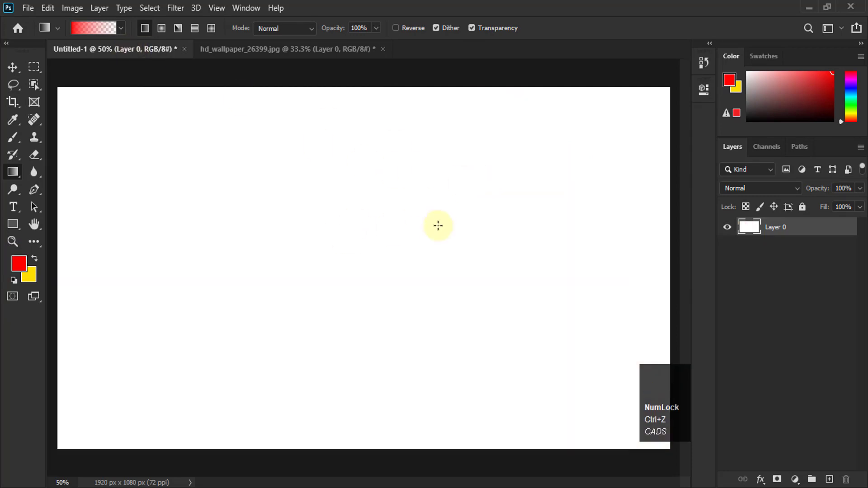
Switch to hd_wallpaper_26399.jpg, try the red-to-transparent gradient diagonally upward from the lower-left over the photo, and undo it
{"action": "left_click", "coordinate": [284, 49]}
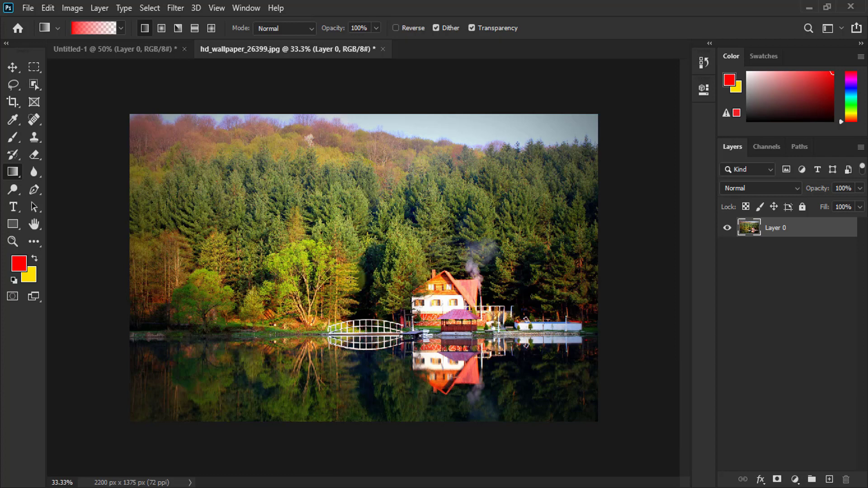
{"action": "left_click_drag", "start_coordinate": [179, 381], "coordinate": [543, 189]}
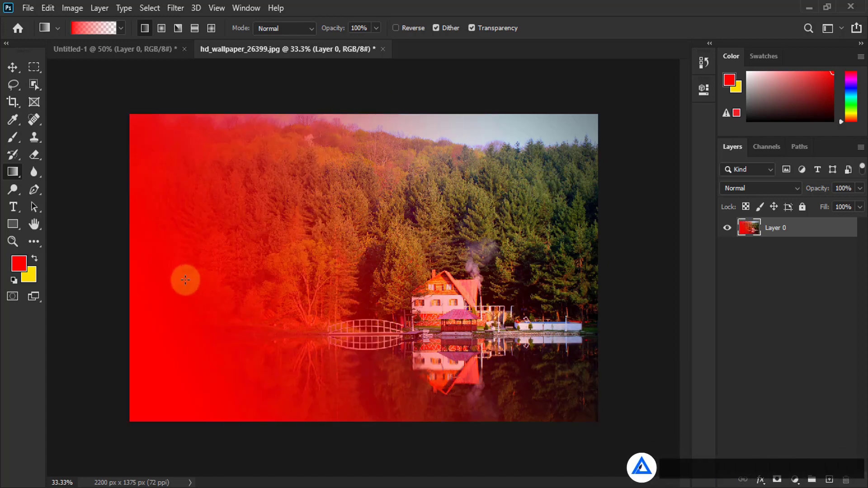
{"action": "key", "text": "ctrl+z"}
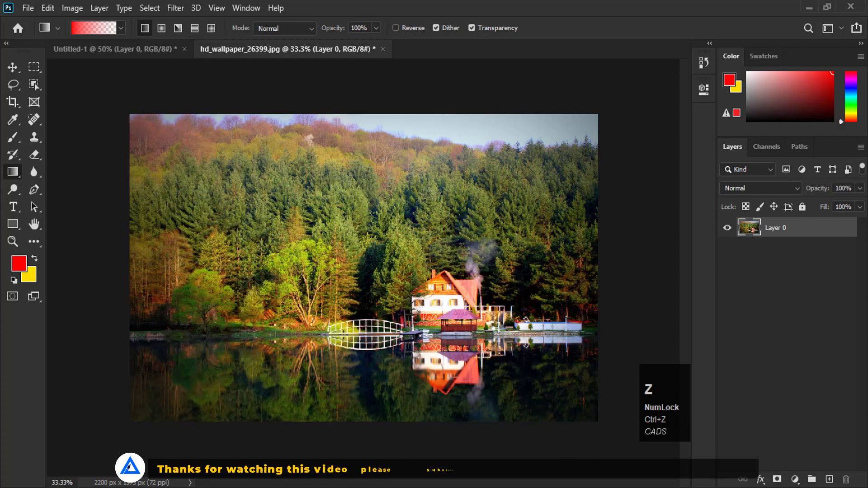
Choose the Black, White preset from the Basics group in the Gradient Editor and look through the Blues presets
{"action": "left_click", "coordinate": [94, 30]}
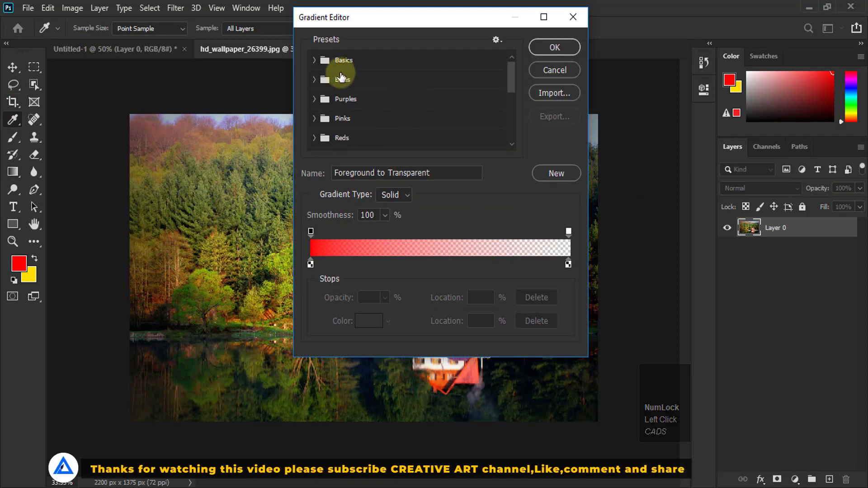
{"action": "left_click", "coordinate": [314, 60]}
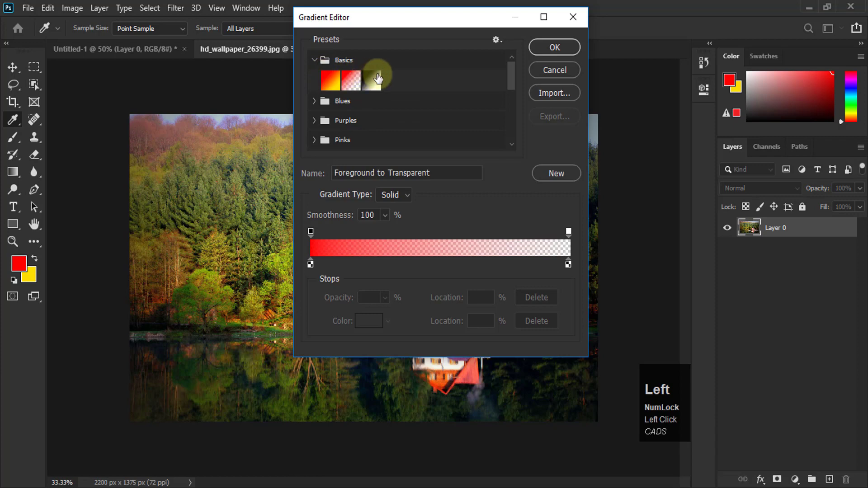
{"action": "left_click", "coordinate": [377, 79]}
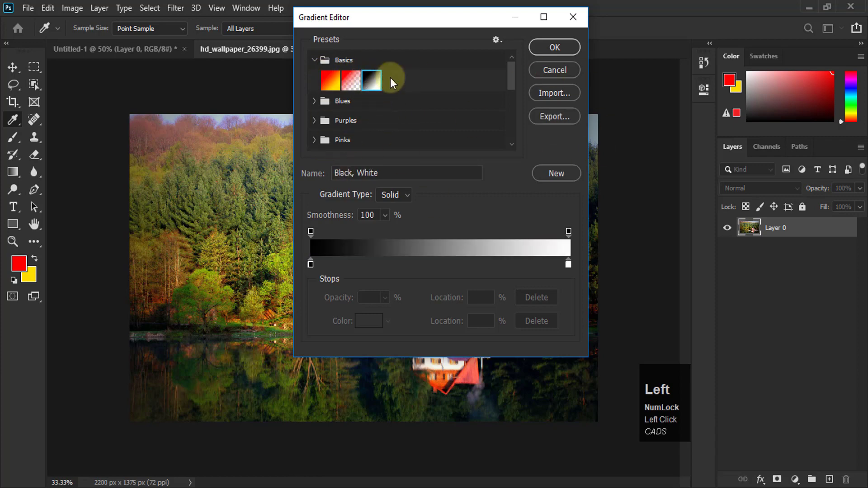
{"action": "left_click", "coordinate": [312, 58]}
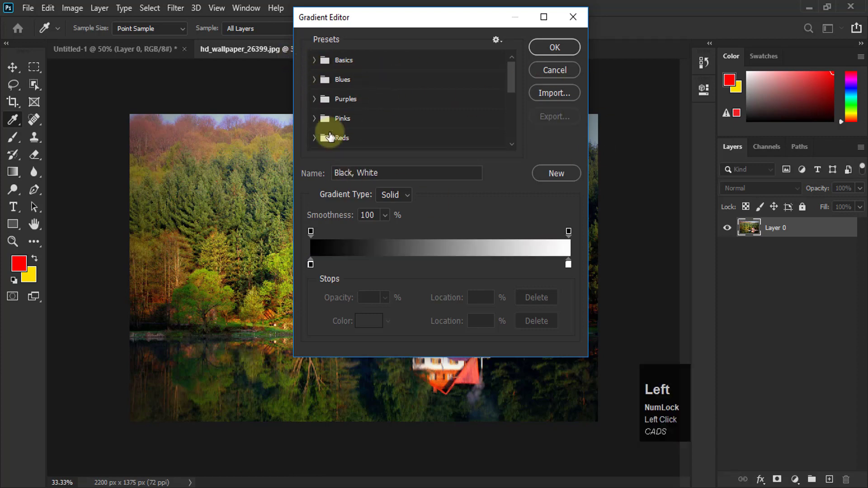
{"action": "left_click", "coordinate": [314, 80]}
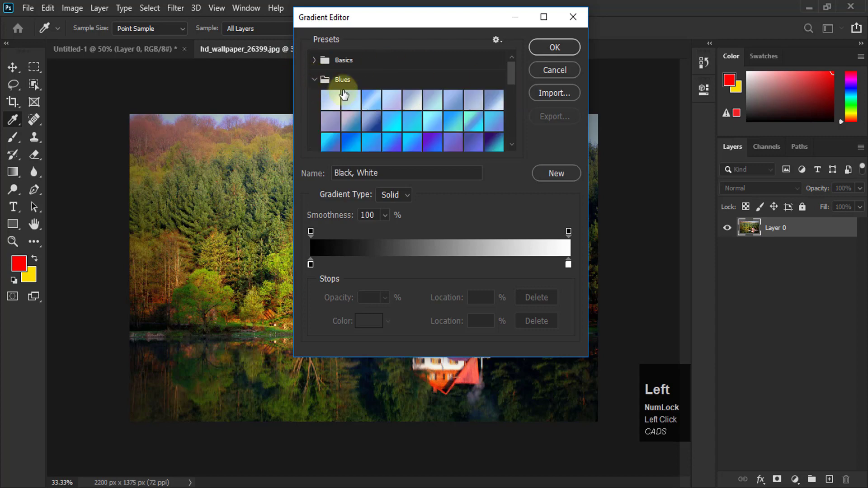
{"action": "left_click", "coordinate": [314, 83]}
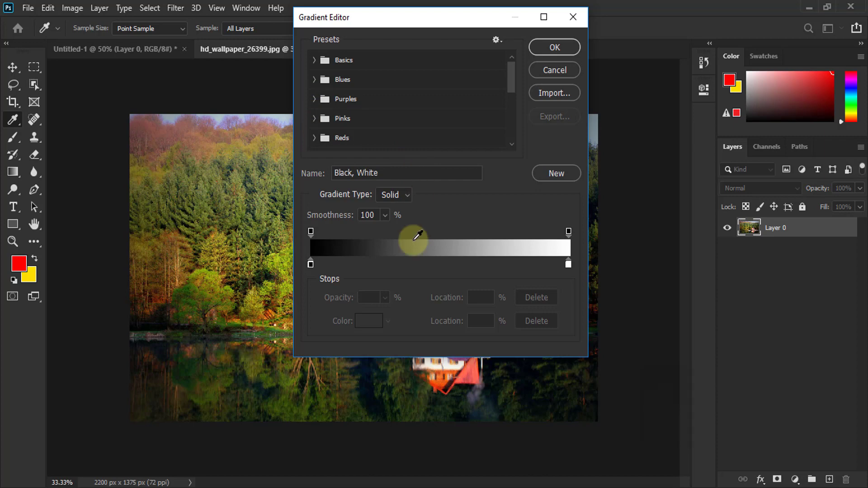
{"action": "left_click_drag", "start_coordinate": [512, 74], "coordinate": [505, 41]}
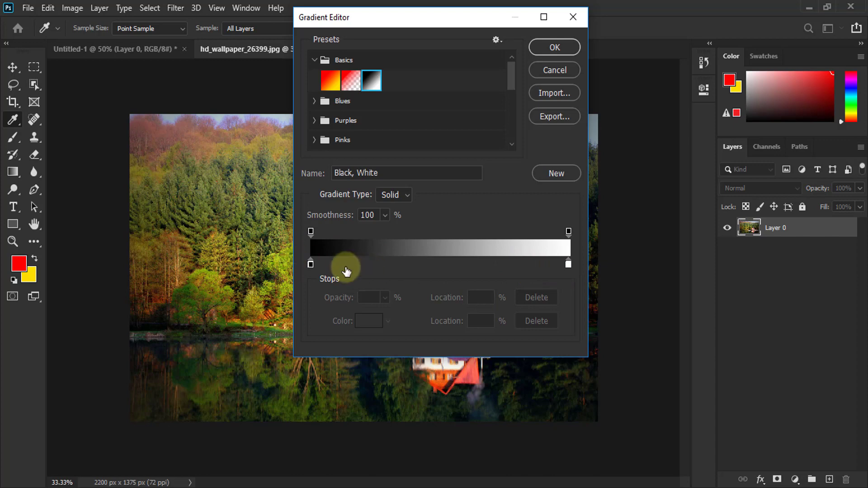
Set the gradient's starting colour stop at 0% to the purple 5800c5
{"action": "left_click", "coordinate": [311, 265]}
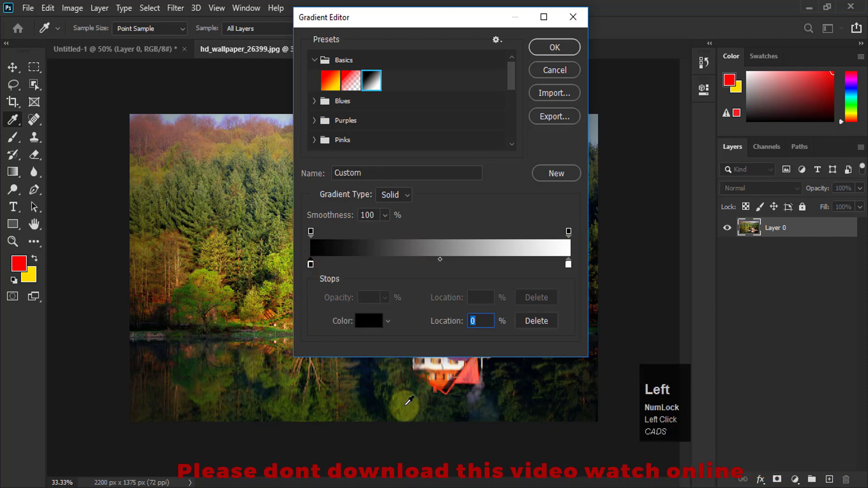
{"action": "left_click", "coordinate": [369, 324]}
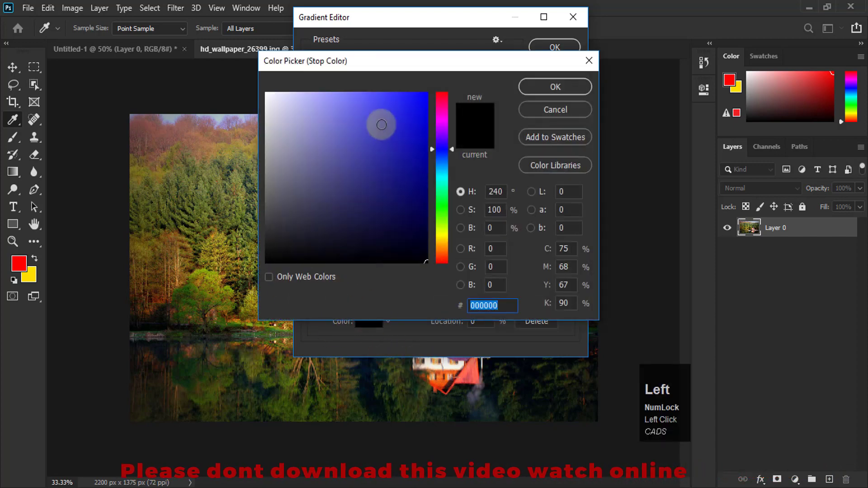
{"action": "left_click", "coordinate": [450, 137]}
{"action": "left_click_drag", "start_coordinate": [413, 136], "coordinate": [427, 131]}
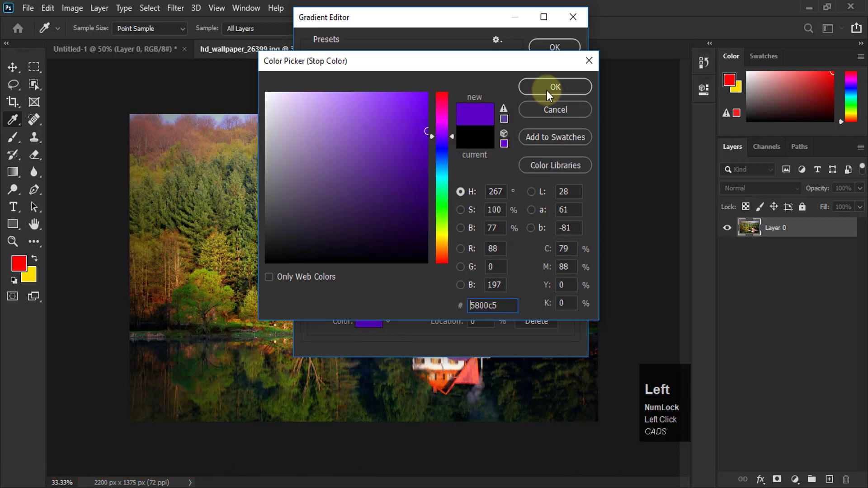
{"action": "key", "text": "Return"}
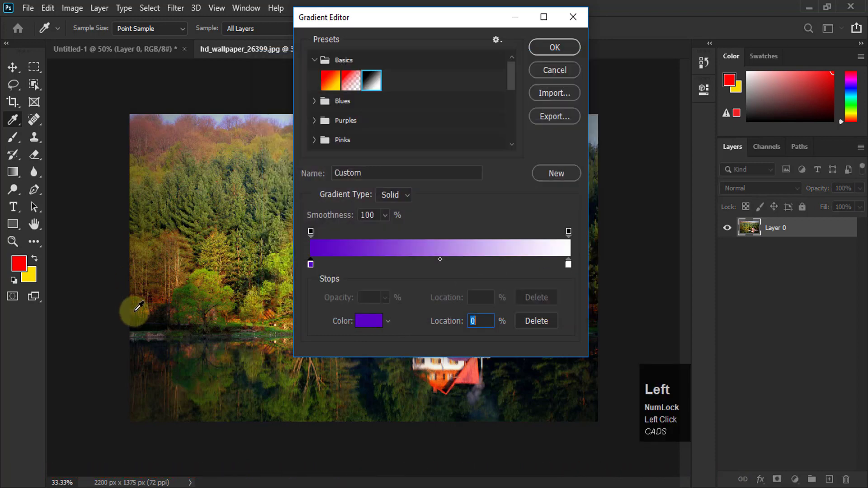
Set the gradient's ending colour stop at 100% to an orange with hue 25° and accept the custom gradient
{"action": "left_click", "coordinate": [568, 264]}
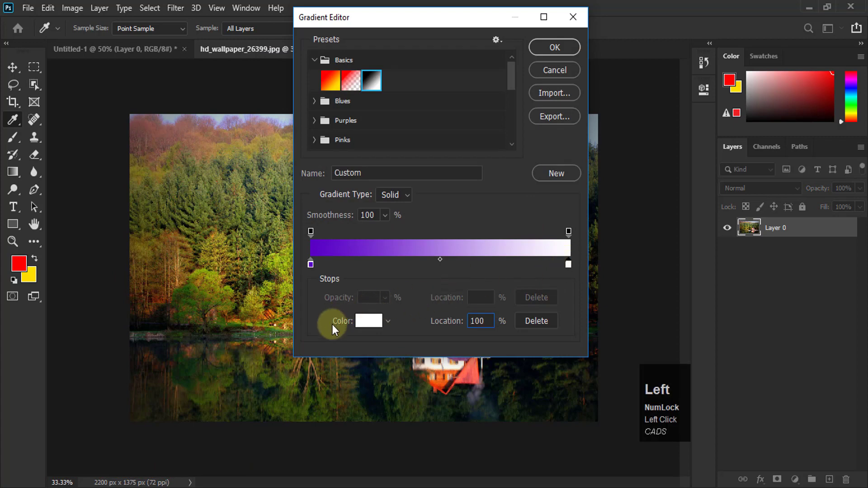
{"action": "left_click", "coordinate": [368, 320]}
{"action": "left_click_drag", "start_coordinate": [445, 169], "coordinate": [446, 252]}
{"action": "left_click", "coordinate": [424, 125]}
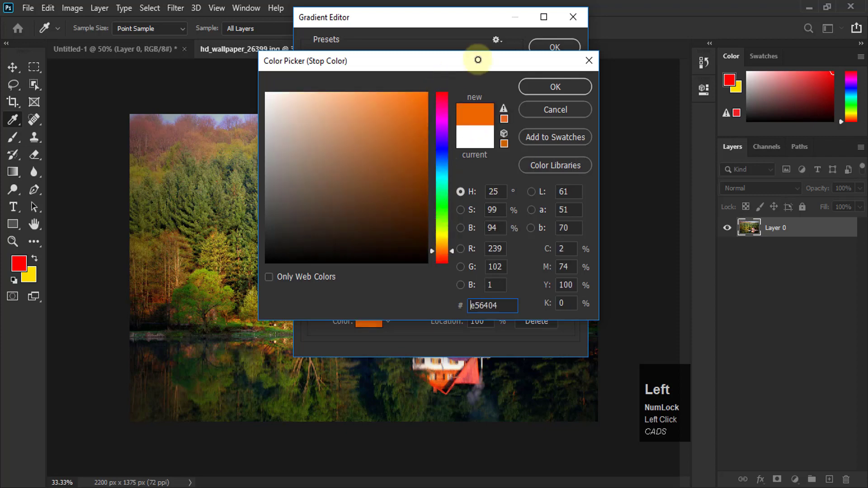
{"action": "left_click", "coordinate": [557, 89]}
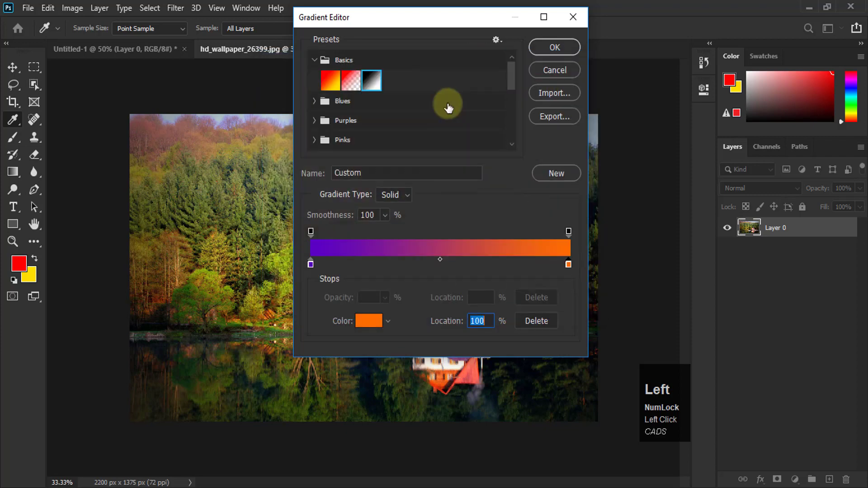
{"action": "left_click", "coordinate": [557, 50]}
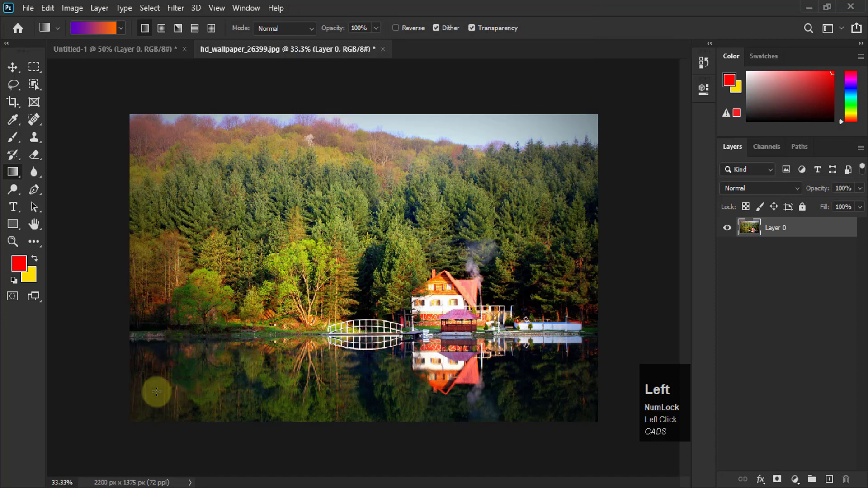
Try the purple-to-orange gradient over the photo diagonally upward, horizontally and diagonally downward, undoing each fill
{"action": "left_click_drag", "start_coordinate": [157, 391], "coordinate": [541, 197]}
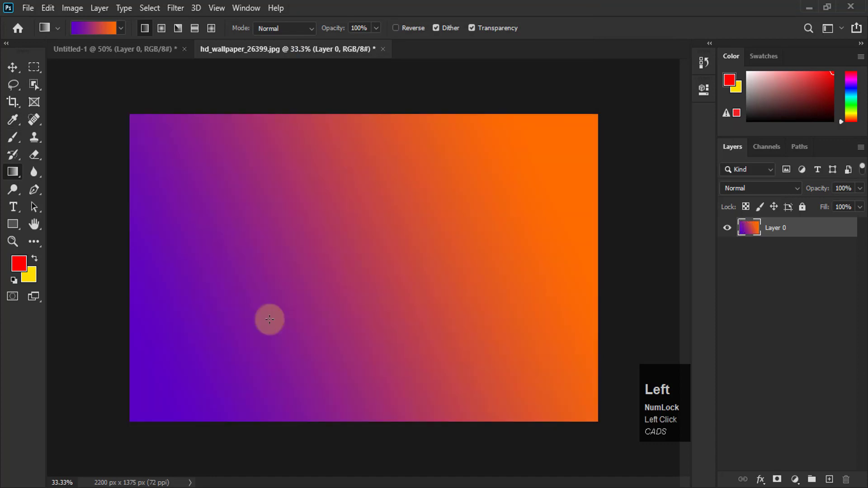
{"action": "key", "text": "ctrl+z"}
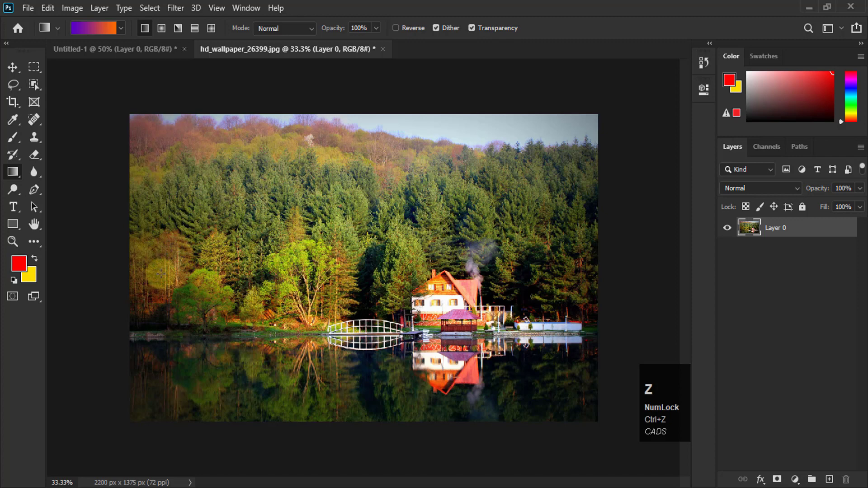
{"action": "left_click_drag", "start_coordinate": [161, 273], "coordinate": [486, 268]}
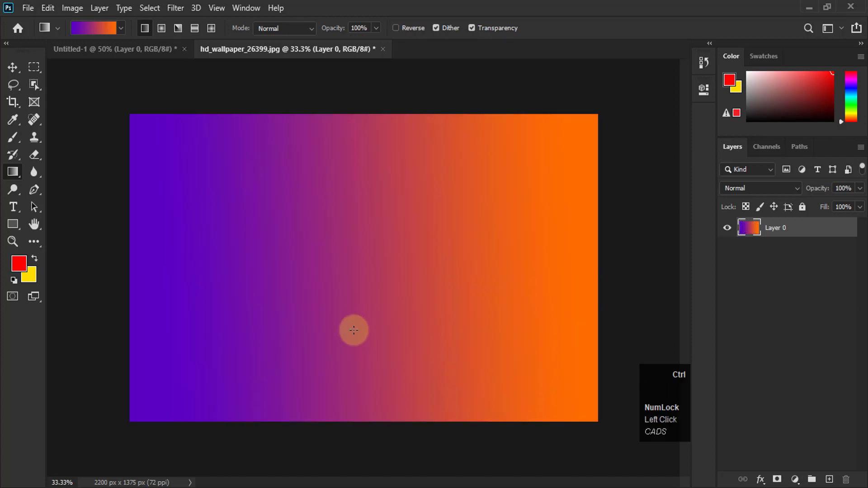
{"action": "key", "text": "ctrl+z"}
{"action": "left_click_drag", "start_coordinate": [315, 202], "coordinate": [424, 365]}
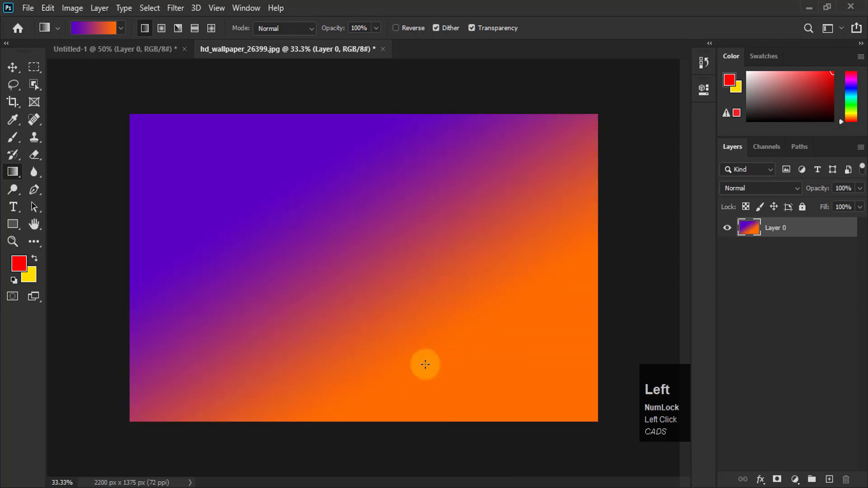
{"action": "key", "text": "ctrl+z"}
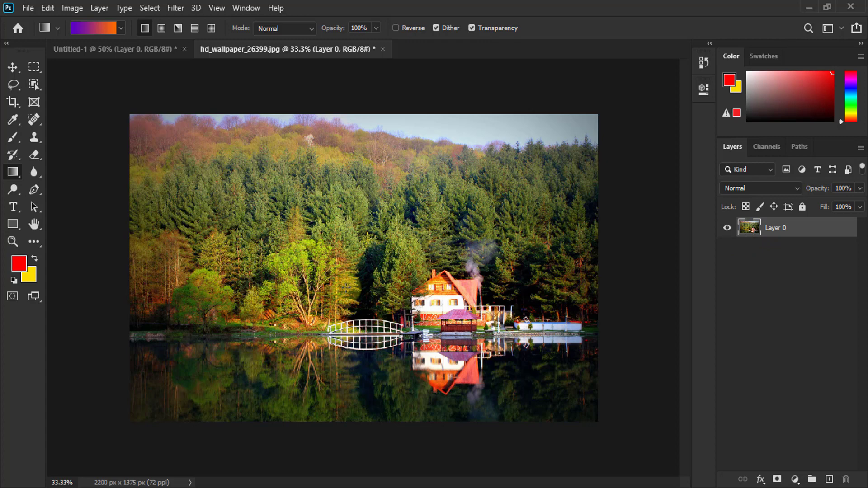
Add a new layer above the photo, try the purple-to-orange gradient diagonally upward on it, and undo the fill
{"action": "left_click", "coordinate": [829, 479]}
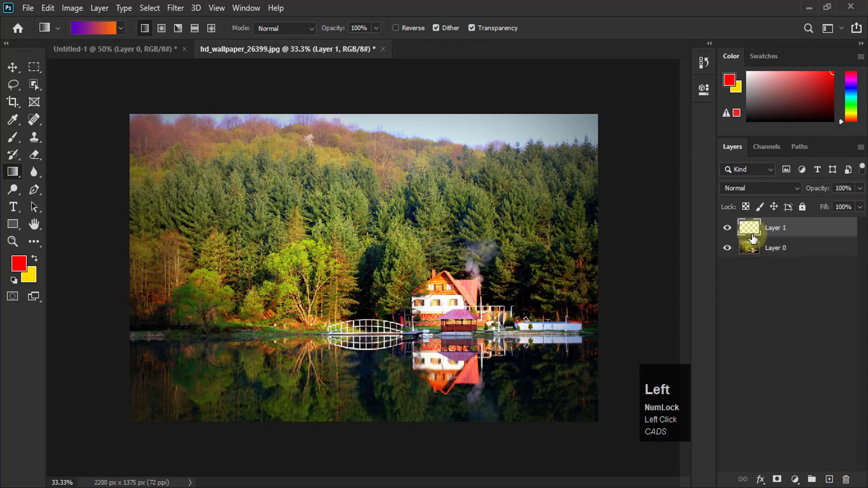
{"action": "left_click_drag", "start_coordinate": [180, 360], "coordinate": [527, 204]}
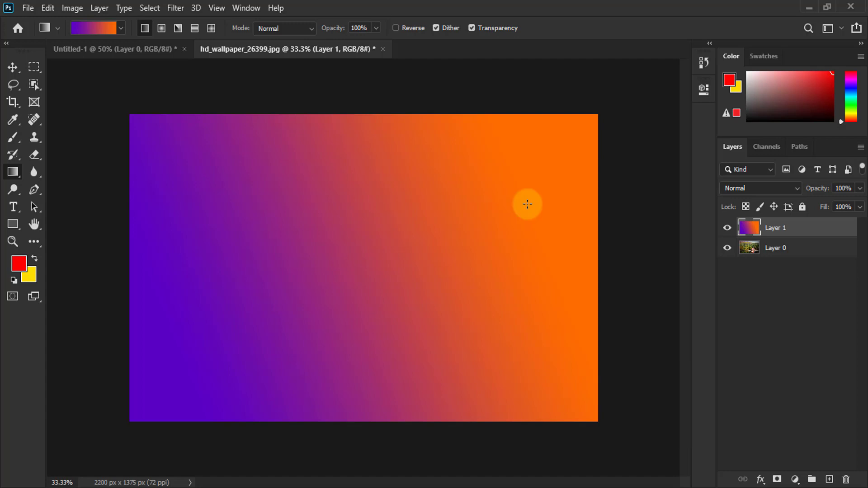
{"action": "key", "text": "ctrl+z"}
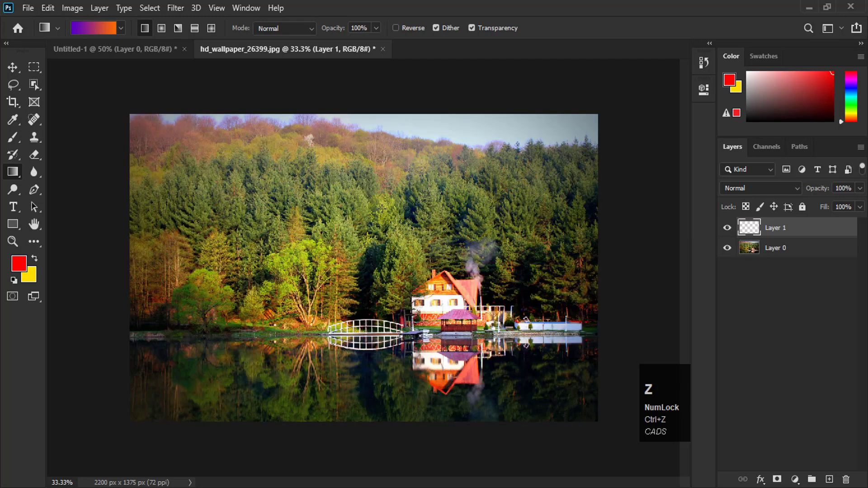
Duplicate the purple and orange colour stops into six alternating stops, including a purple copy at 85% and an orange copy at 21%
{"action": "left_click", "coordinate": [74, 66]}
{"action": "left_click", "coordinate": [94, 28]}
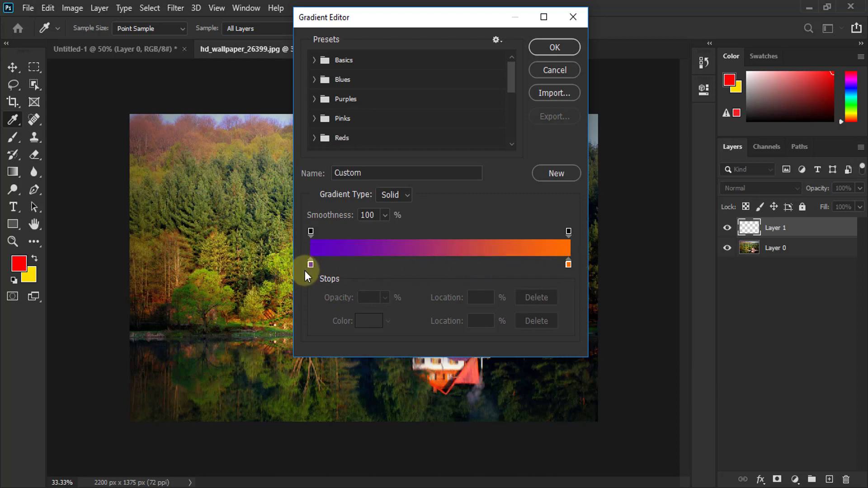
{"action": "mouse_move", "coordinate": [311, 264]}
{"action": "left_mouse_down"}
{"action": "mouse_move", "coordinate": [308, 256]}
{"action": "mouse_move", "coordinate": [311, 264]}
{"action": "left_mouse_up"}
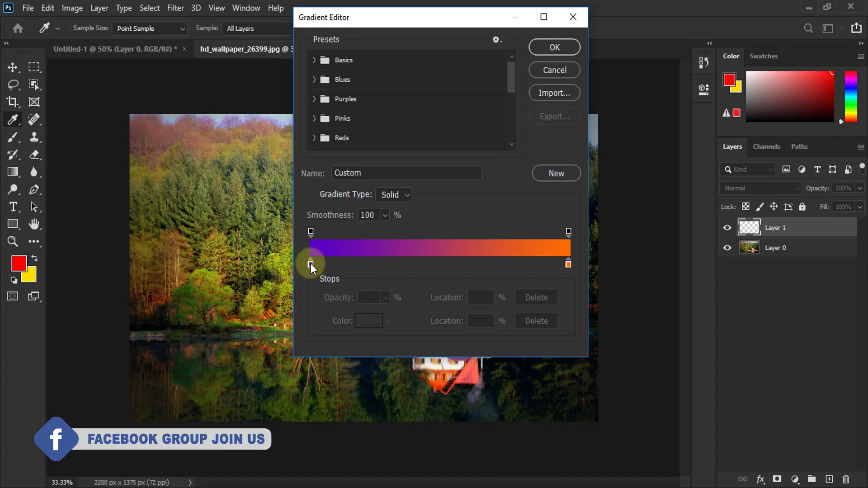
{"action": "left_click_drag", "start_coordinate": [311, 264], "coordinate": [530, 264]}
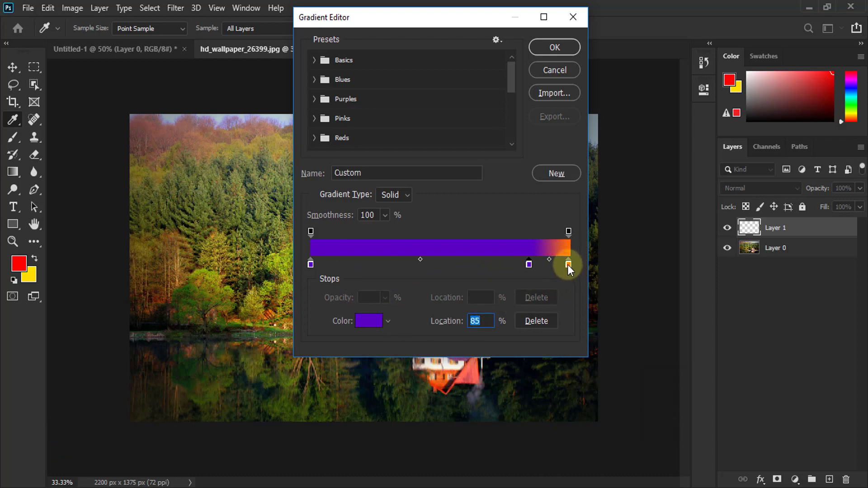
{"action": "left_click_drag", "start_coordinate": [568, 264], "coordinate": [379, 255]}
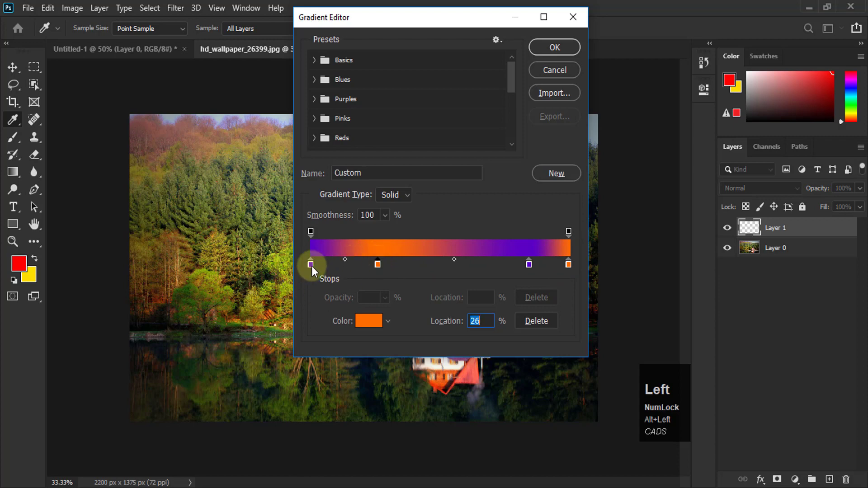
{"action": "left_click_drag", "start_coordinate": [311, 265], "coordinate": [468, 262]}
{"action": "left_click_drag", "start_coordinate": [568, 264], "coordinate": [364, 262]}
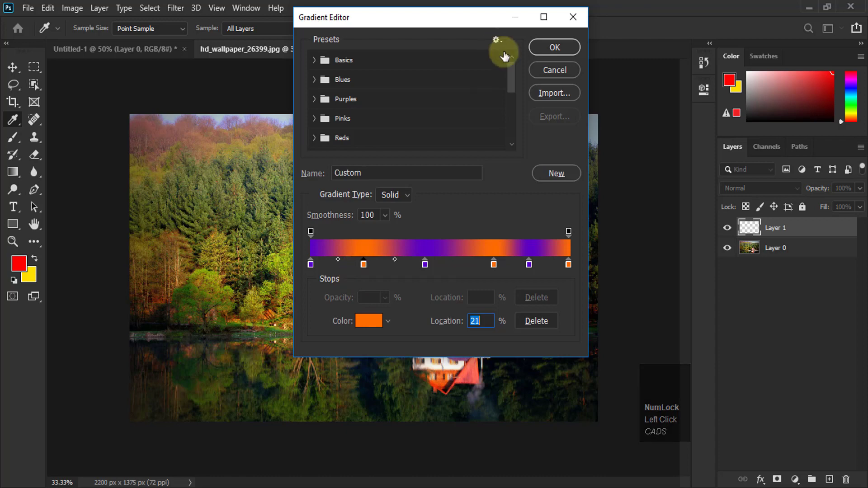
{"action": "left_click", "coordinate": [552, 48]}
Try the striped purple-and-orange gradient on Layer 1 from lower-left to upper-right, and undo it
{"action": "left_click_drag", "start_coordinate": [172, 377], "coordinate": [561, 173]}
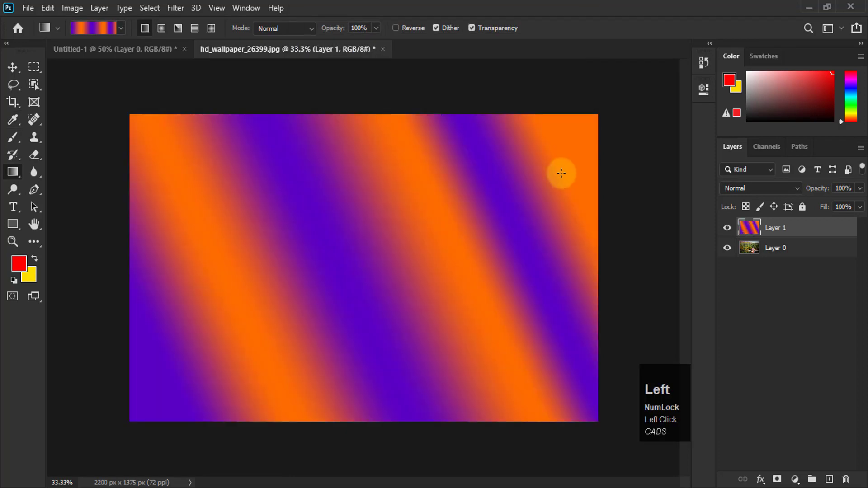
{"action": "key", "text": "ctrl+z"}
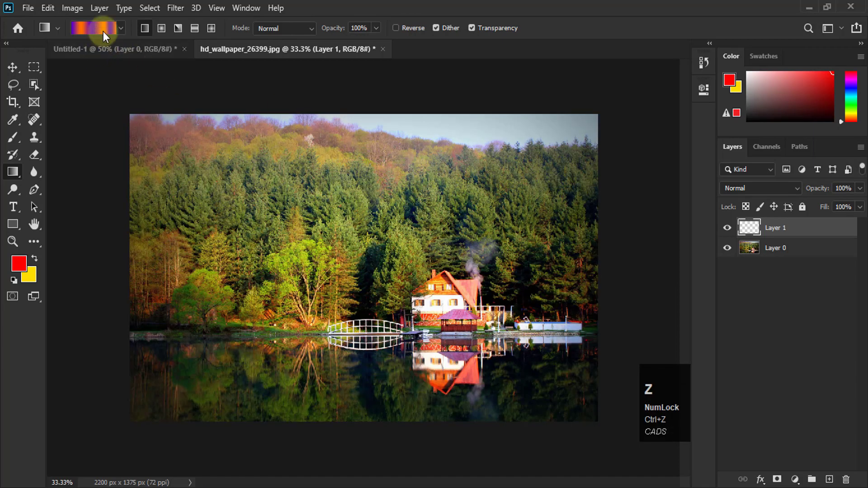
Open the striped gradient for editing, and try its starting opacity stop at 15% before returning it to 0%
{"action": "left_click", "coordinate": [104, 31]}
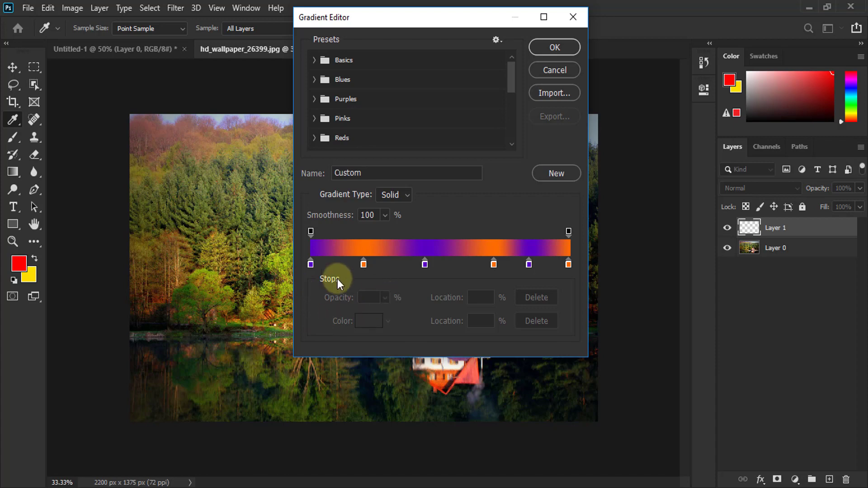
{"action": "left_click", "coordinate": [310, 264]}
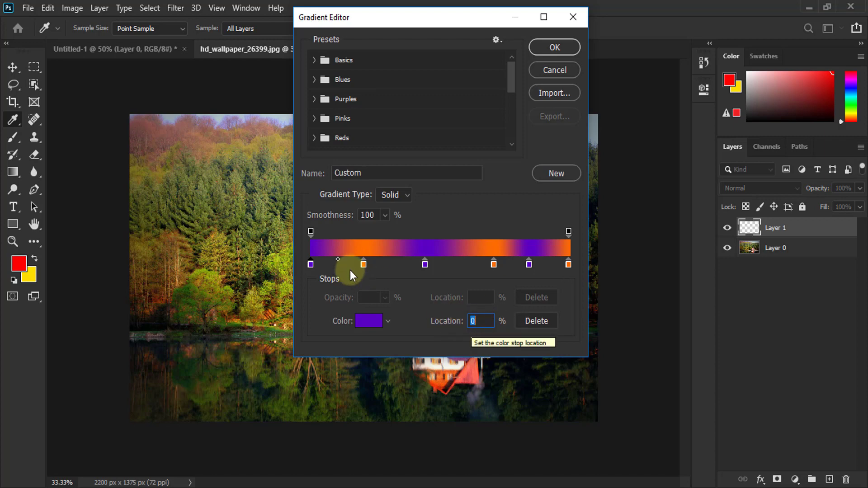
{"action": "key", "text": "Left"}
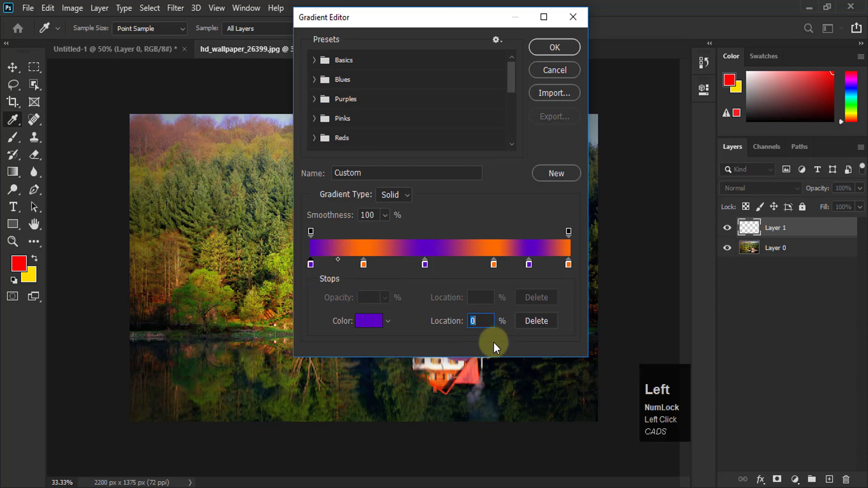
{"action": "mouse_move", "coordinate": [311, 264]}
{"action": "left_mouse_down"}
{"action": "mouse_move", "coordinate": [340, 262]}
{"action": "mouse_move", "coordinate": [299, 260]}
{"action": "mouse_move", "coordinate": [340, 261]}
{"action": "mouse_move", "coordinate": [302, 262]}
{"action": "left_mouse_up"}
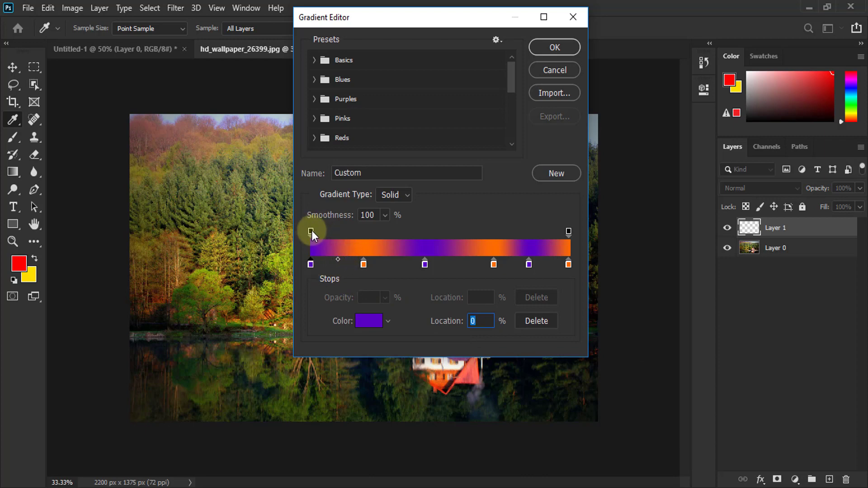
{"action": "left_click_drag", "start_coordinate": [310, 230], "coordinate": [349, 230]}
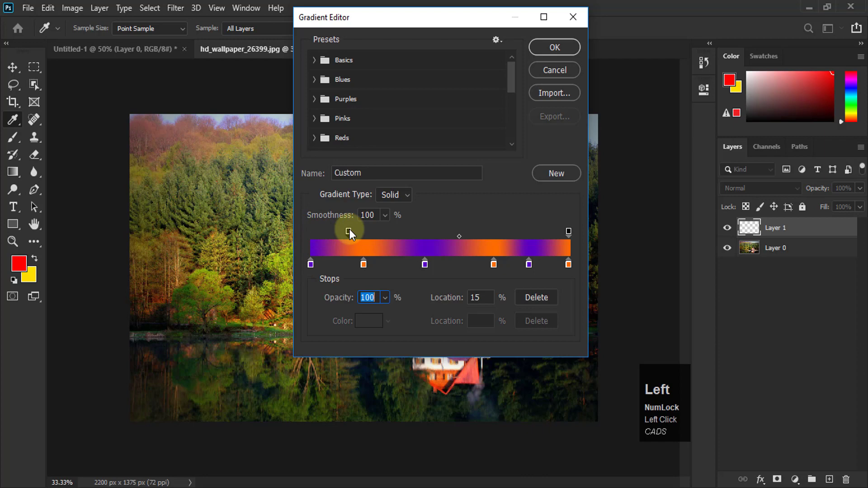
{"action": "left_click_drag", "start_coordinate": [349, 229], "coordinate": [305, 229]}
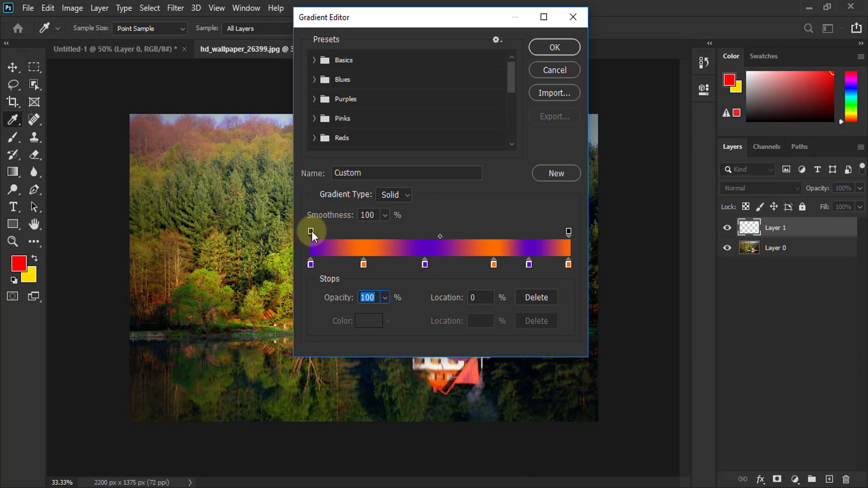
Set the gradient's starting opacity stop to 80% and fill Layer 1 diagonally from lower-left to upper-right
{"action": "left_click", "coordinate": [311, 229]}
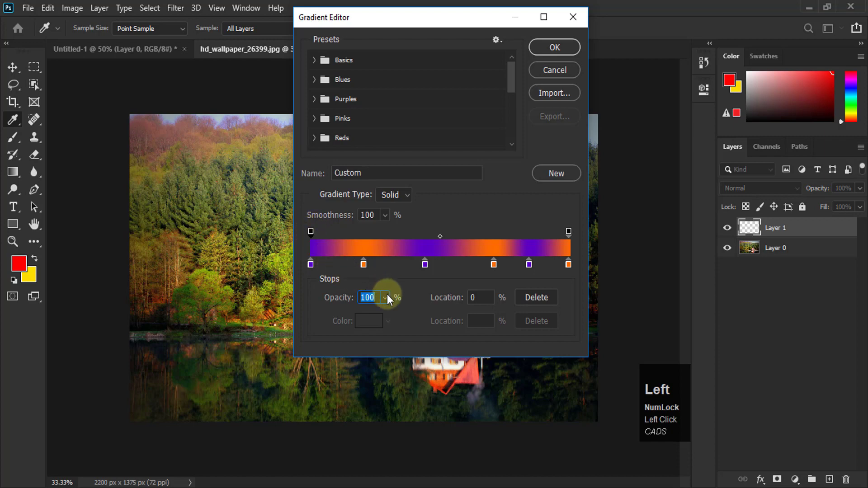
{"action": "left_click", "coordinate": [374, 299]}
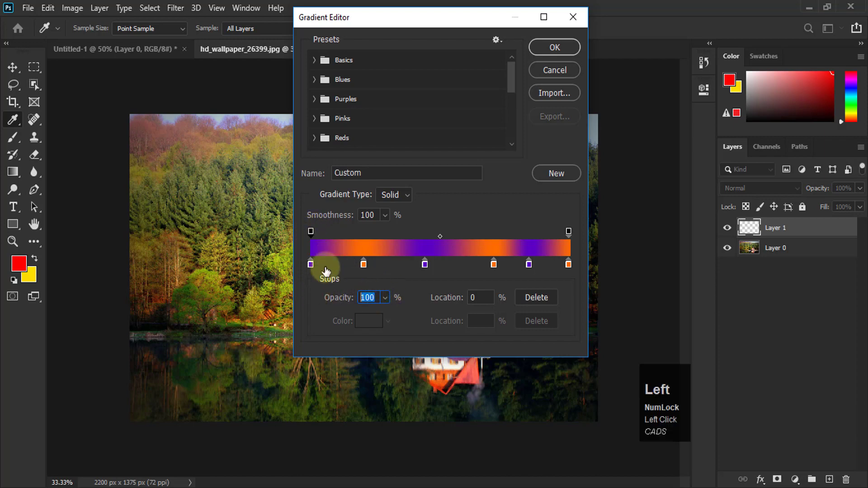
{"action": "type", "text": "80"}
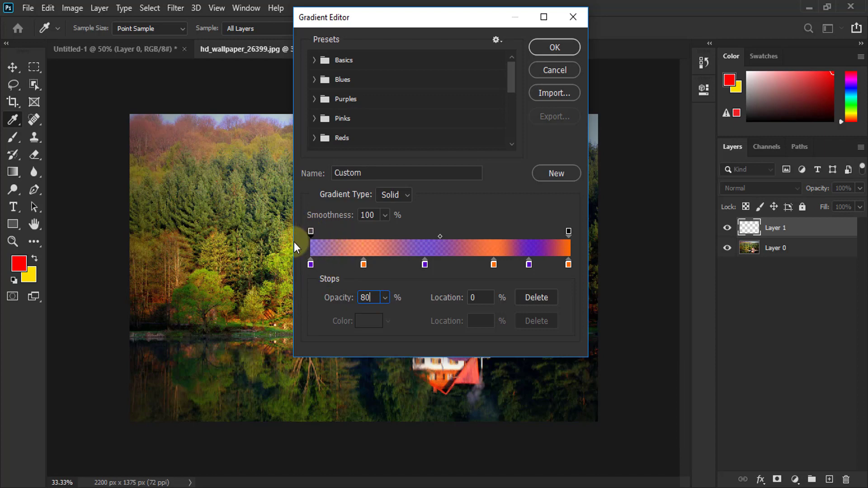
{"action": "left_click", "coordinate": [559, 47]}
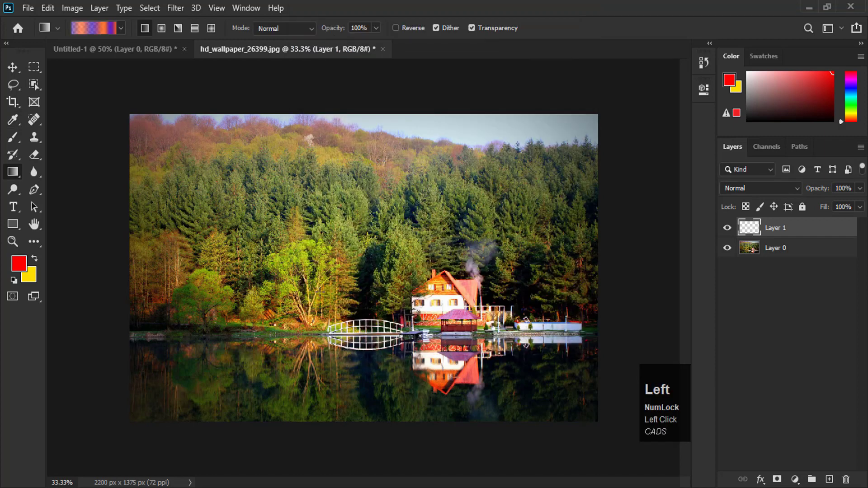
{"action": "left_click_drag", "start_coordinate": [153, 394], "coordinate": [554, 162]}
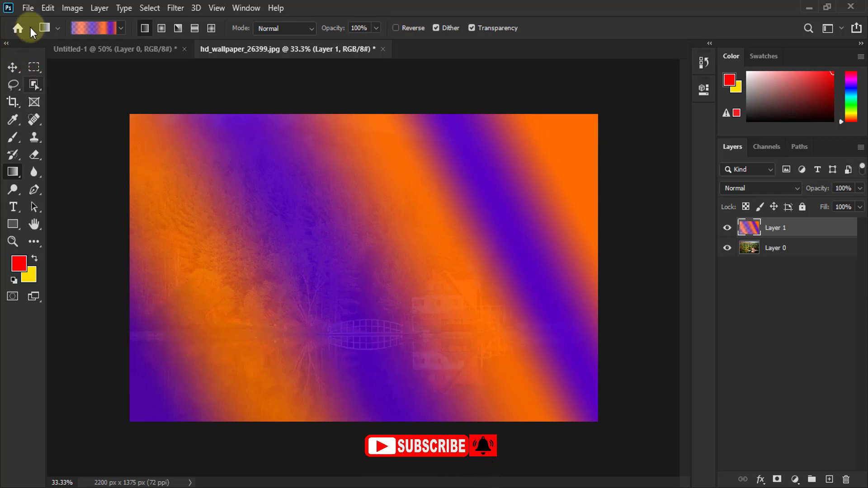
Reopen the striped gradient for editing and set its starting opacity stop to 100%
{"action": "left_click", "coordinate": [88, 28]}
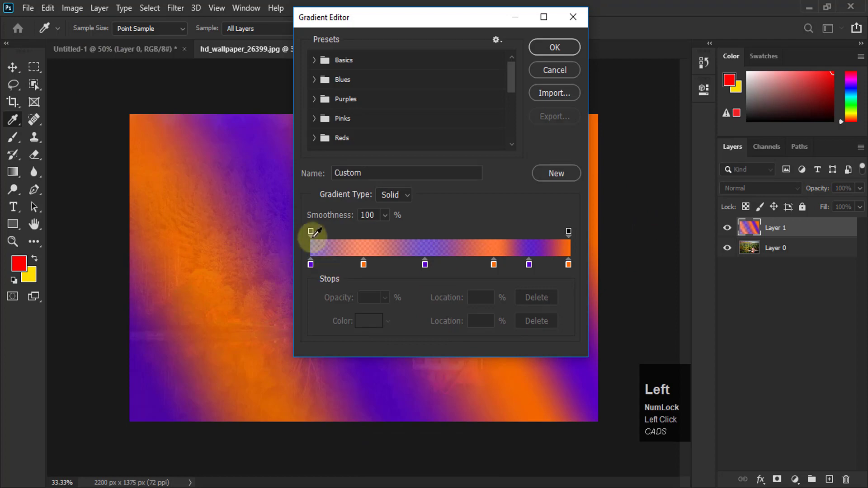
{"action": "left_click", "coordinate": [310, 231]}
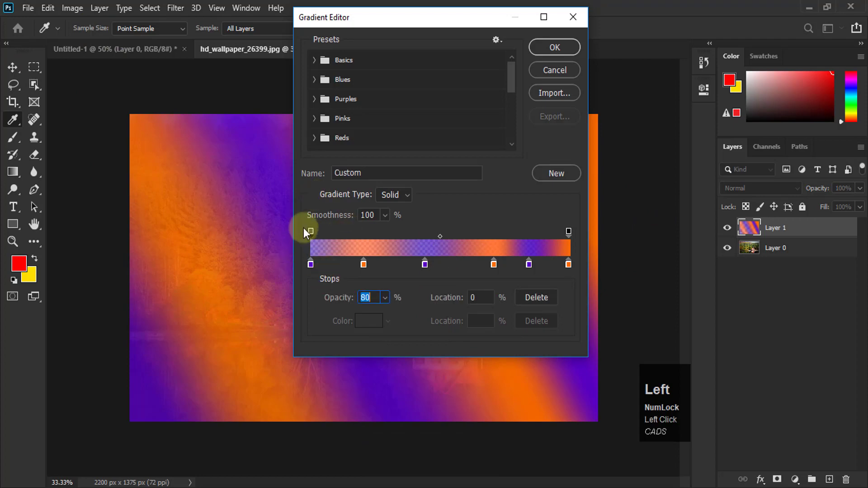
{"action": "left_click", "coordinate": [384, 298]}
{"action": "left_click_drag", "start_coordinate": [384, 314], "coordinate": [454, 313]}
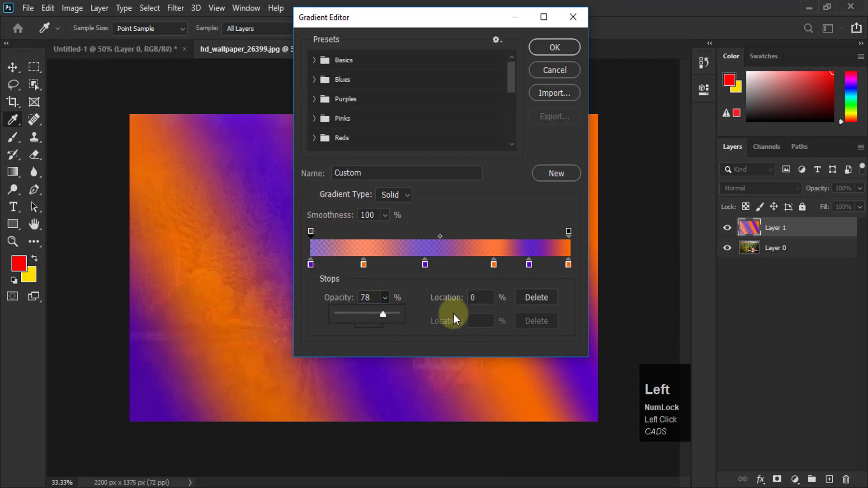
{"action": "left_click", "coordinate": [445, 272]}
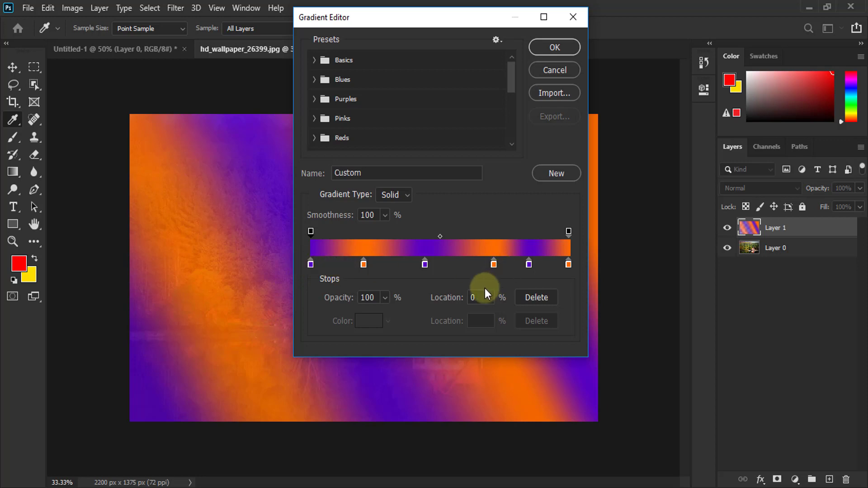
{"action": "mouse_move", "coordinate": [311, 231]}
{"action": "left_mouse_down"}
{"action": "mouse_move", "coordinate": [389, 231]}
{"action": "mouse_move", "coordinate": [304, 226]}
{"action": "left_mouse_up"}
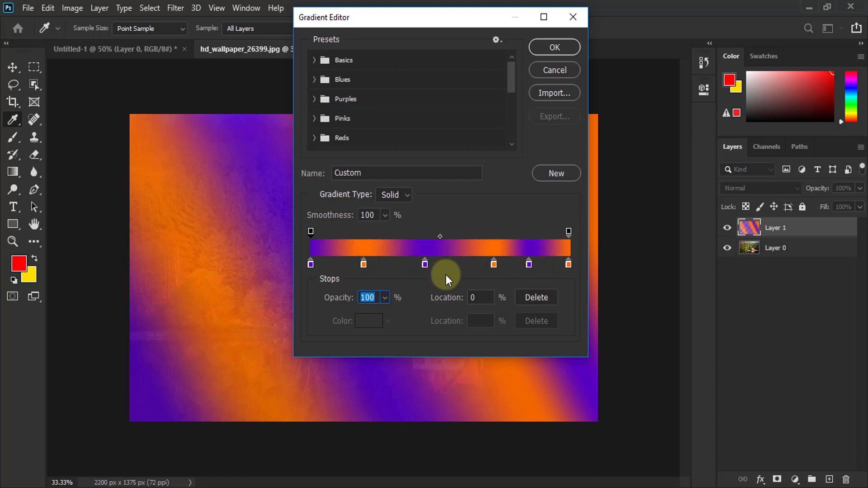
Remove the four intermediate colour stops, keeping only the purple start stop and the orange end stop
{"action": "left_click", "coordinate": [363, 264]}
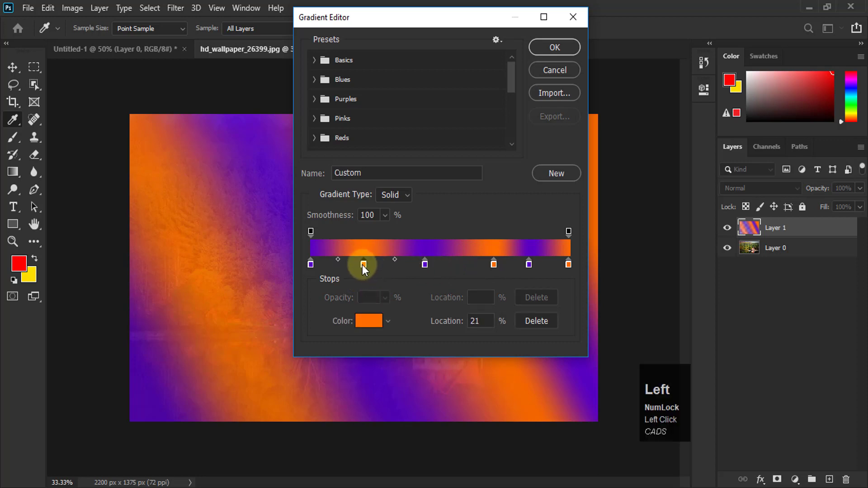
{"action": "left_click", "coordinate": [544, 321]}
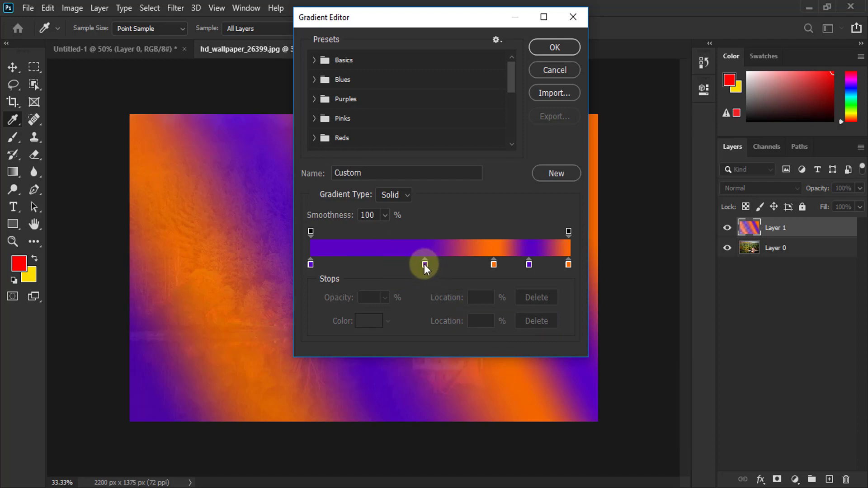
{"action": "left_click_drag", "start_coordinate": [424, 263], "coordinate": [385, 360]}
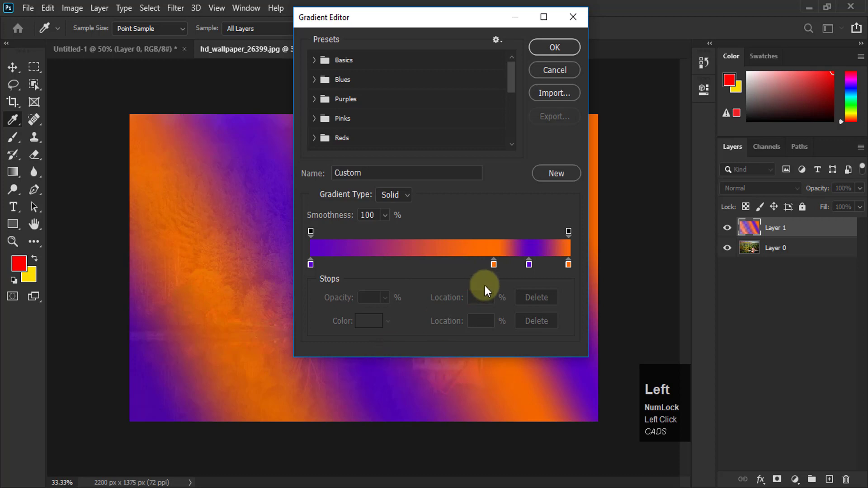
{"action": "left_click_drag", "start_coordinate": [494, 264], "coordinate": [476, 354]}
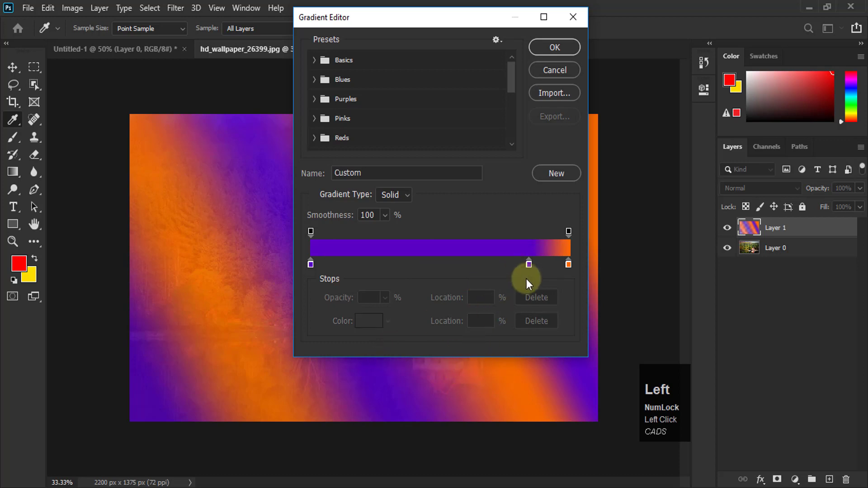
{"action": "left_click_drag", "start_coordinate": [530, 264], "coordinate": [417, 349]}
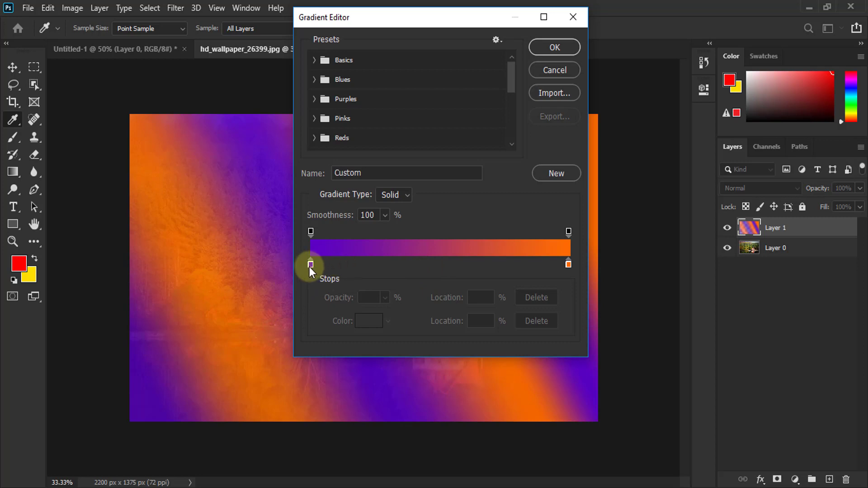
Try a copy of the purple colour stop at 42% recoloured green, and remove it from the gradient
{"action": "left_click_drag", "start_coordinate": [310, 264], "coordinate": [419, 264]}
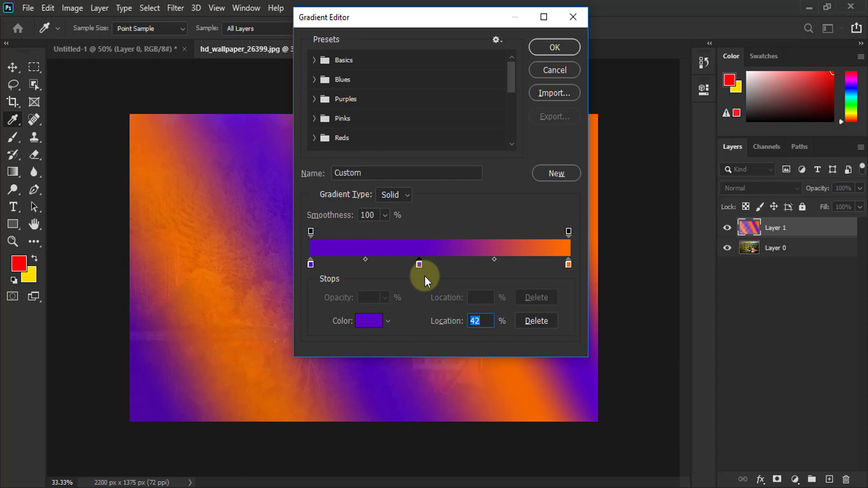
{"action": "left_click", "coordinate": [369, 320]}
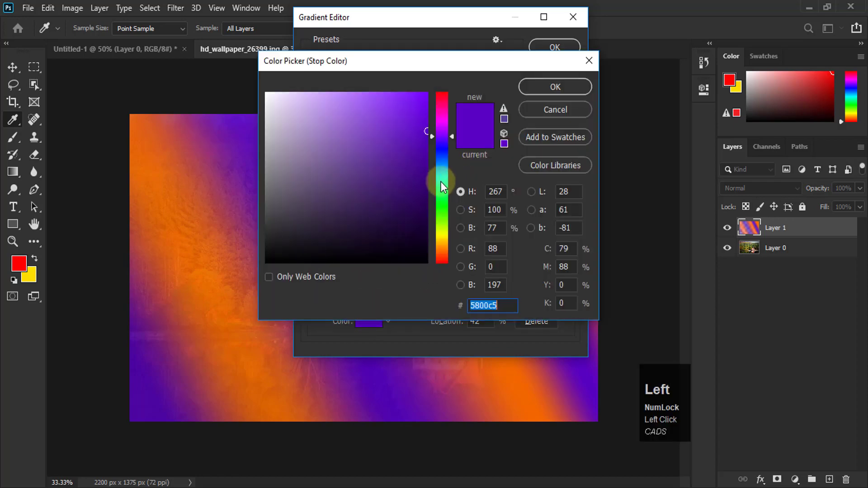
{"action": "left_click_drag", "start_coordinate": [442, 202], "coordinate": [443, 216]}
{"action": "left_click", "coordinate": [554, 87]}
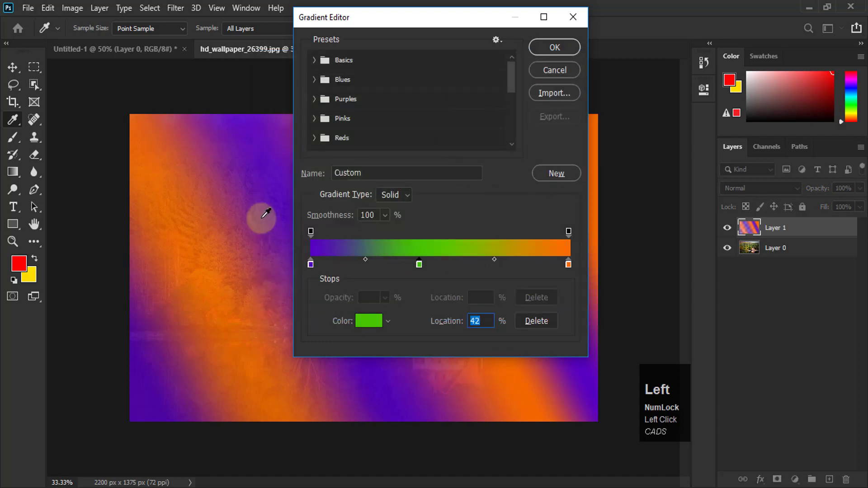
{"action": "left_click_drag", "start_coordinate": [419, 264], "coordinate": [308, 308]}
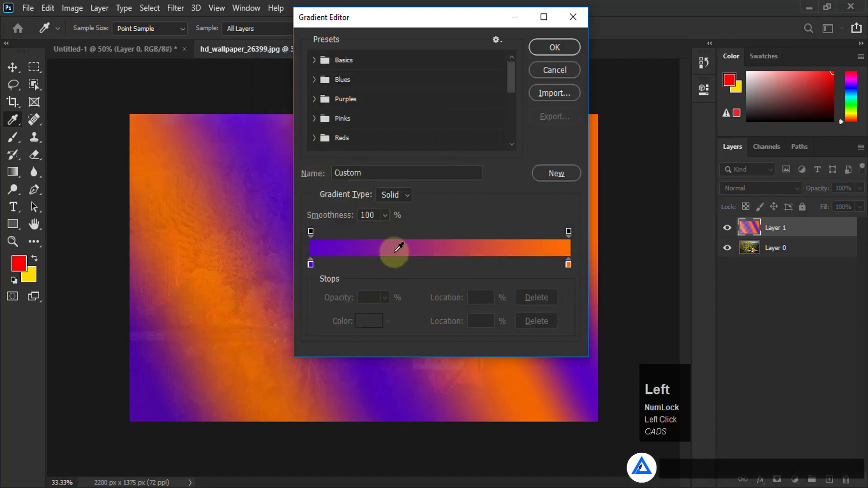
Add a colour stop at 48% between the purple and orange stops and recolour it bright blue
{"action": "left_click", "coordinate": [434, 263]}
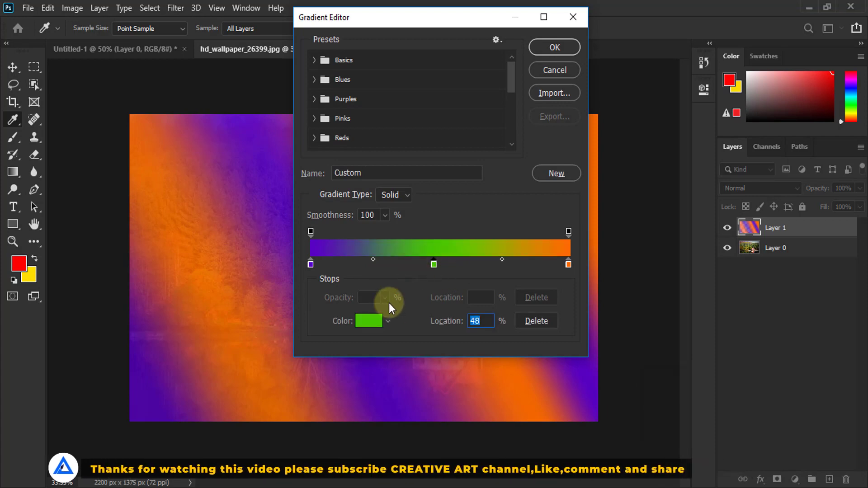
{"action": "left_click", "coordinate": [365, 316]}
{"action": "left_click", "coordinate": [437, 162]}
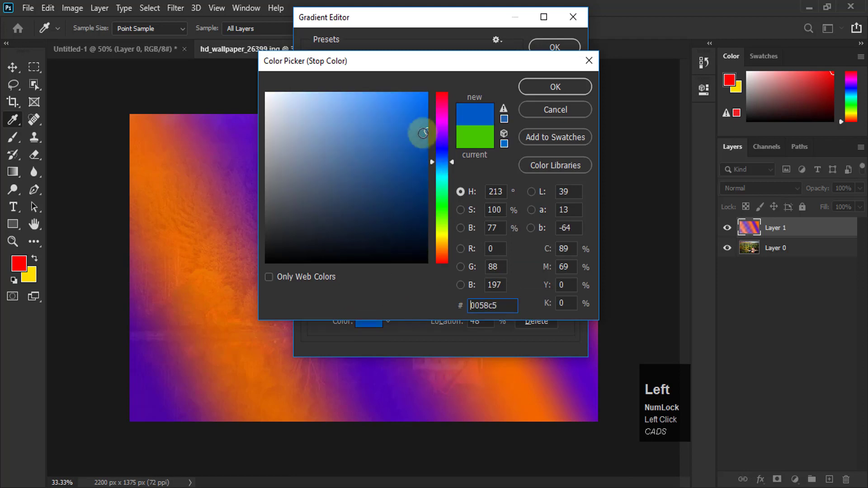
{"action": "left_click", "coordinate": [415, 106]}
{"action": "left_click", "coordinate": [555, 87]}
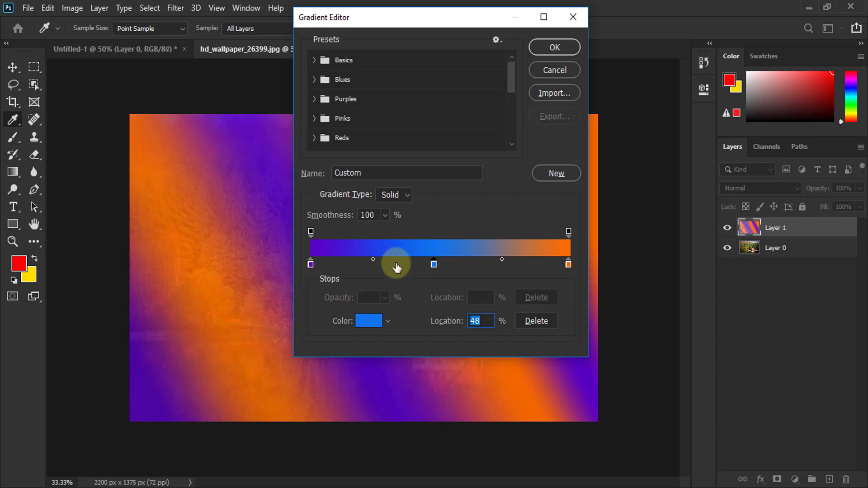
Move the purple-to-blue midpoint to 13% and the blue-to-orange midpoint to 85%, and accept the gradient
{"action": "left_click", "coordinate": [373, 259]}
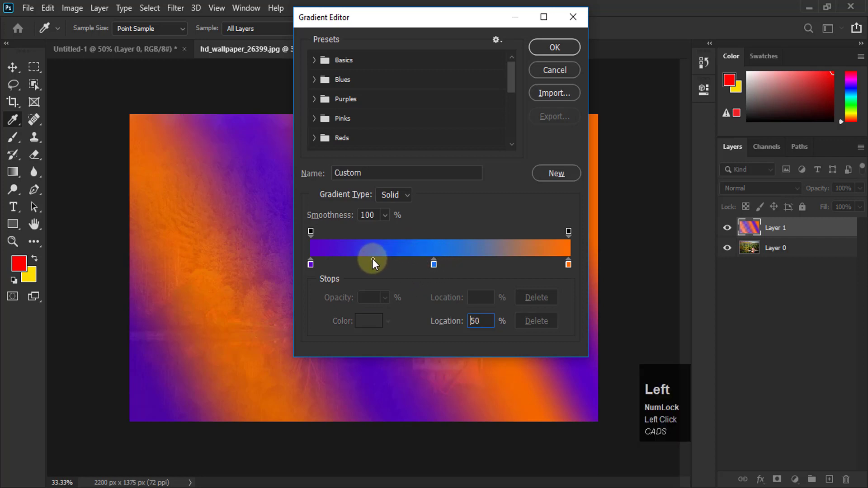
{"action": "left_click_drag", "start_coordinate": [372, 259], "coordinate": [327, 255]}
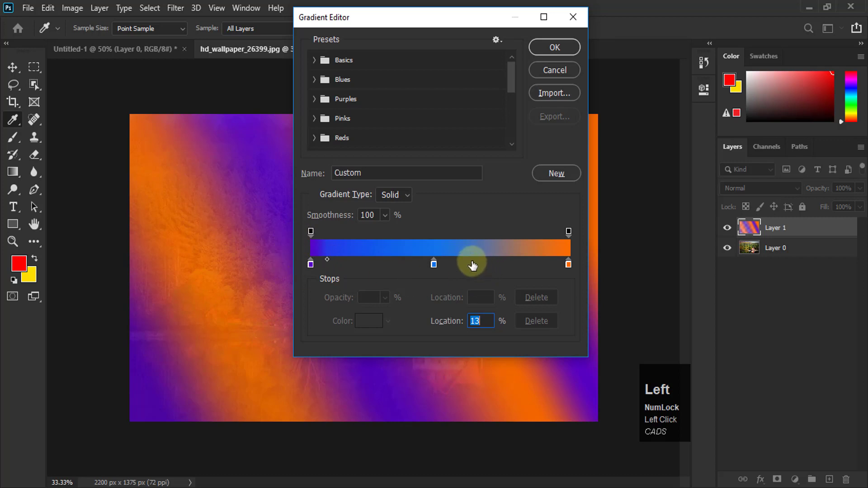
{"action": "left_click", "coordinate": [472, 265]}
{"action": "left_click_drag", "start_coordinate": [501, 259], "coordinate": [548, 258]}
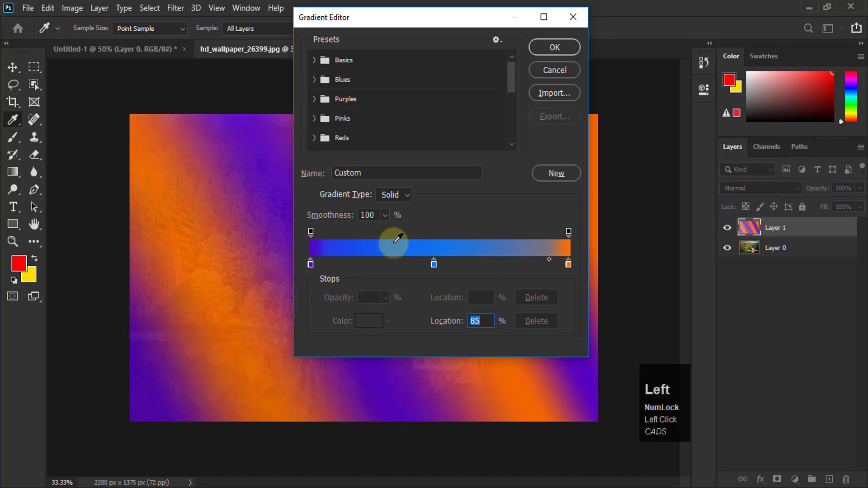
{"action": "left_click", "coordinate": [566, 45]}
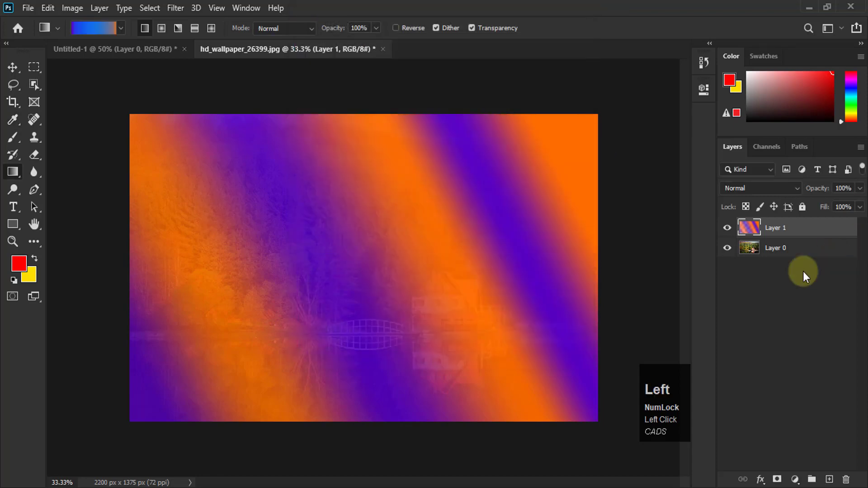
Replace Layer 1 with a new empty layer, try the purple-blue-orange gradient diagonally upward on it, and undo the fill
{"action": "left_click_drag", "start_coordinate": [755, 228], "coordinate": [846, 481]}
{"action": "left_click", "coordinate": [828, 478]}
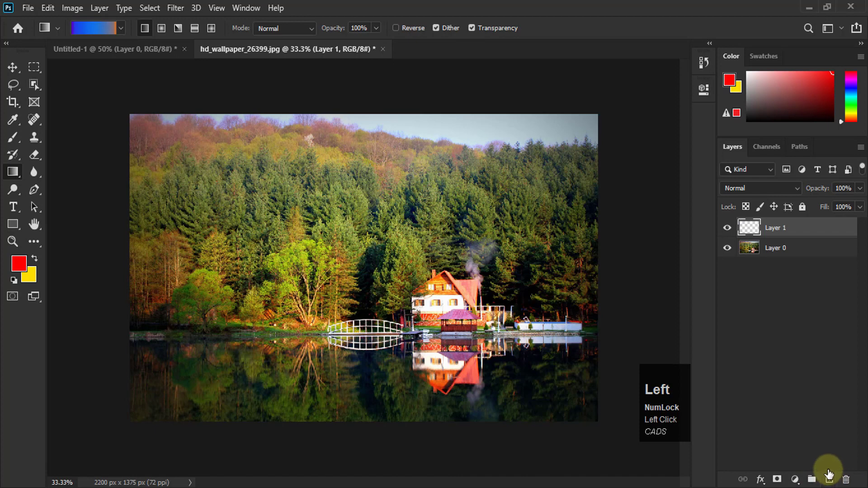
{"action": "left_click_drag", "start_coordinate": [159, 387], "coordinate": [555, 157]}
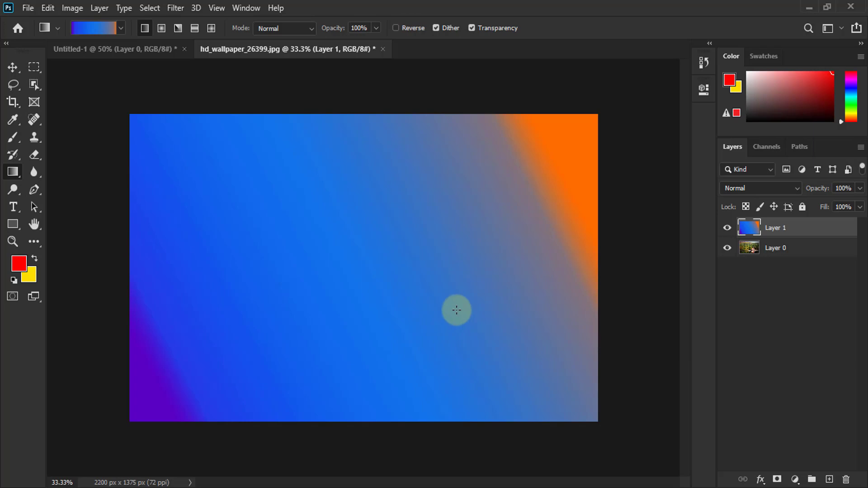
{"action": "key", "text": "ctrl+z"}
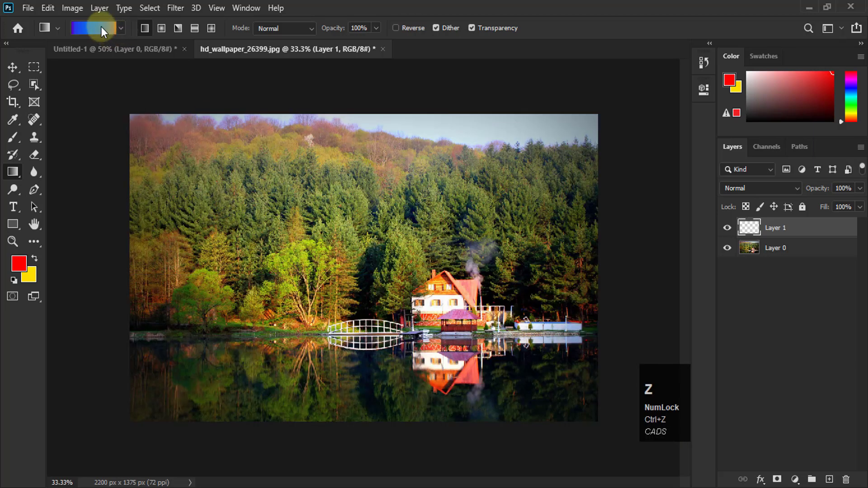
Remove the blue colour stop between the purple and orange stops from the current gradient
{"action": "left_click", "coordinate": [101, 28]}
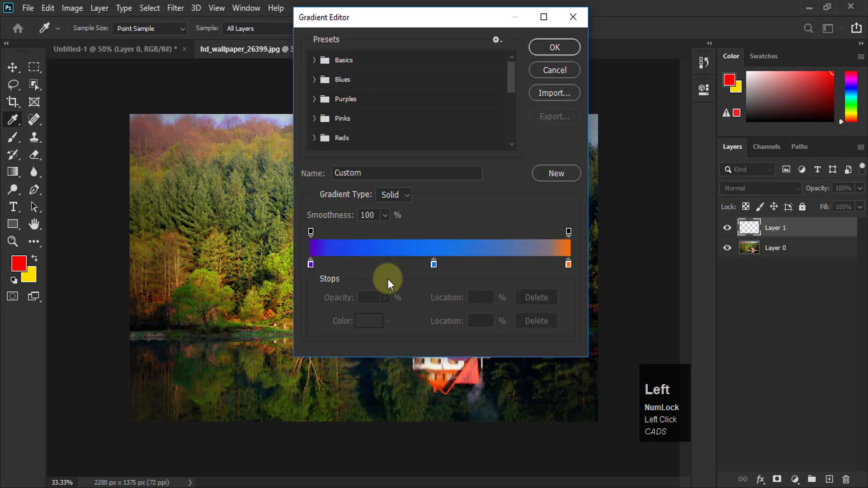
{"action": "left_click", "coordinate": [433, 263]}
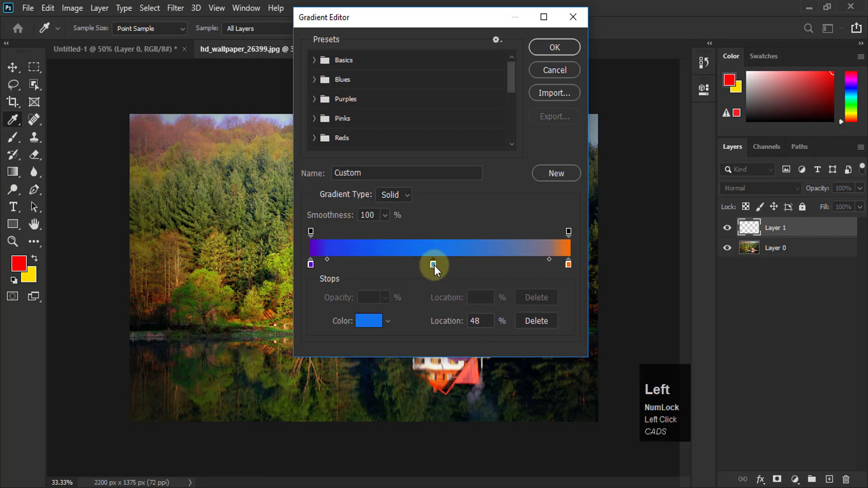
{"action": "left_click_drag", "start_coordinate": [434, 265], "coordinate": [394, 288]}
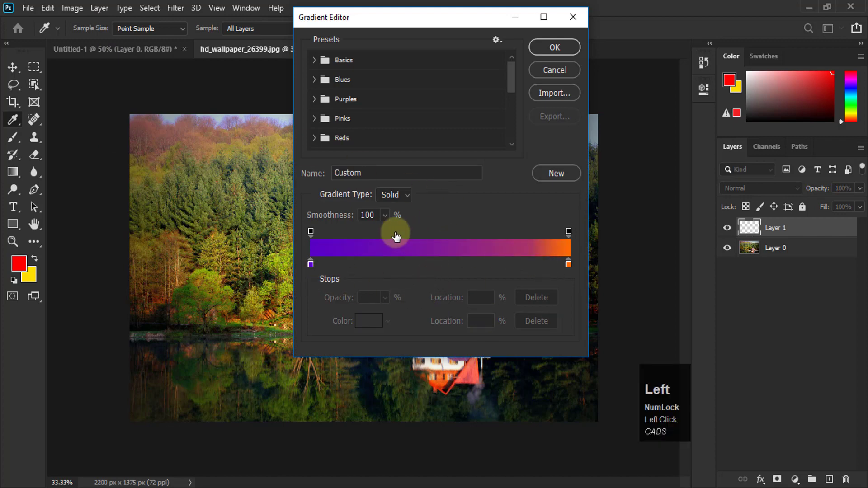
Try deleting the opacity stop at 0% from the gradient, and undo the deletion
{"action": "left_click", "coordinate": [311, 231]}
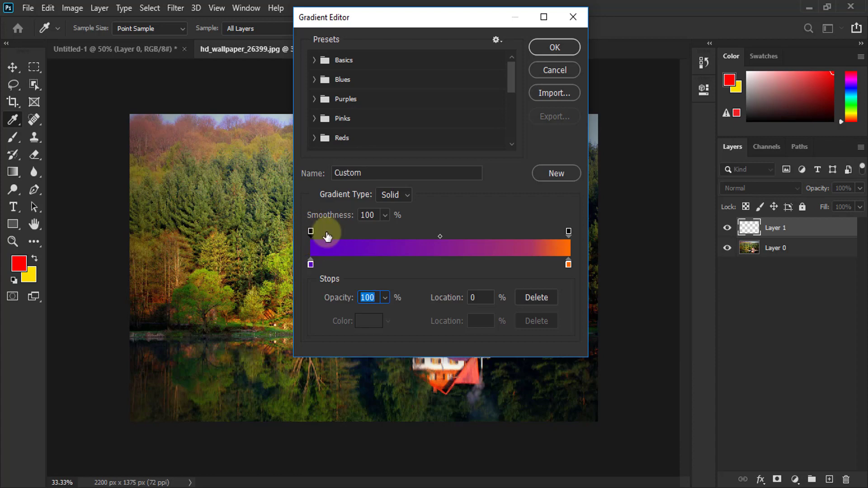
{"action": "left_click", "coordinate": [536, 298]}
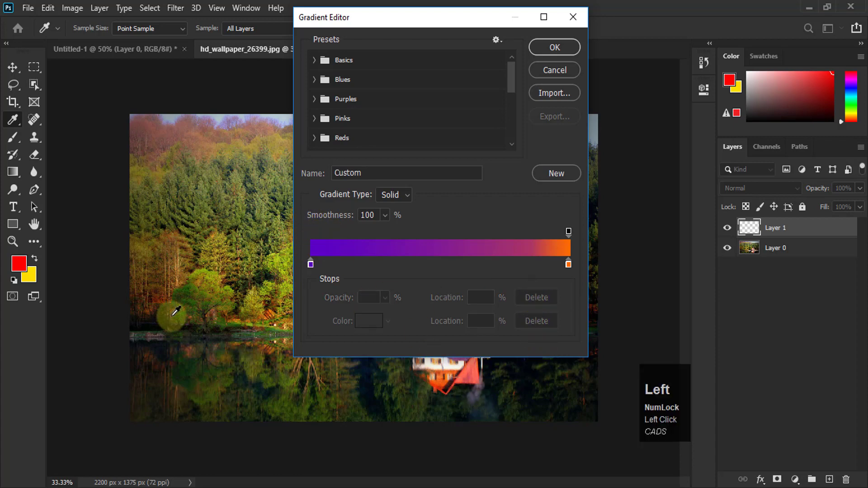
{"action": "key", "text": "ctrl+z"}
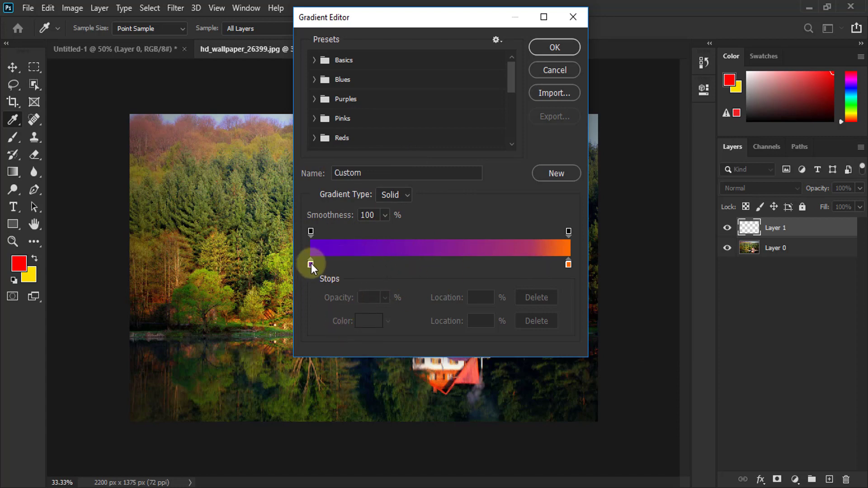
Duplicate the purple colour stop at 66% and 28%, and the orange stop near the gradient's middle and at 15%
{"action": "left_click_drag", "start_coordinate": [311, 264], "coordinate": [479, 263]}
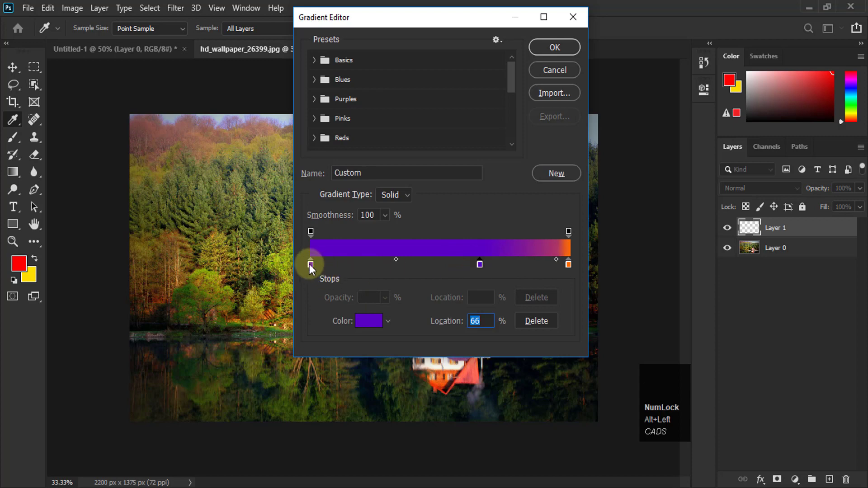
{"action": "left_click_drag", "start_coordinate": [310, 264], "coordinate": [383, 262]}
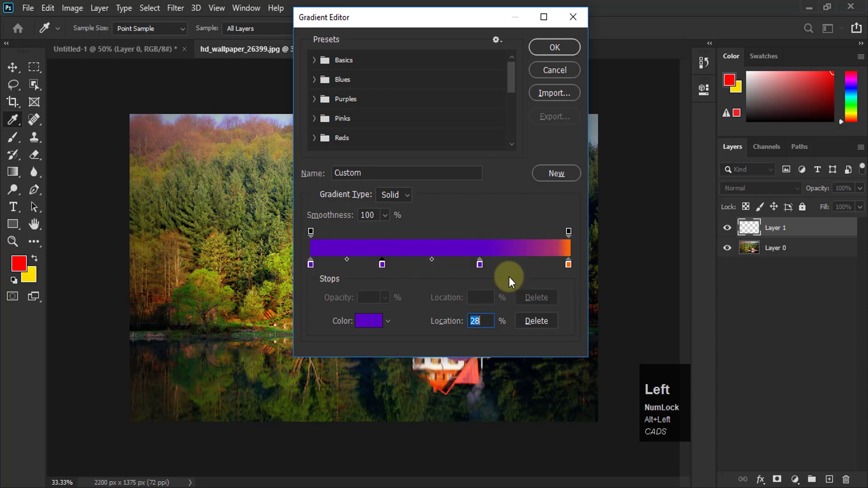
{"action": "left_click_drag", "start_coordinate": [568, 264], "coordinate": [432, 264]}
{"action": "mouse_move", "coordinate": [350, 257]}
{"action": "left_mouse_down"}
{"action": "mouse_move", "coordinate": [342, 264]}
{"action": "mouse_move", "coordinate": [349, 264]}
{"action": "left_mouse_up"}
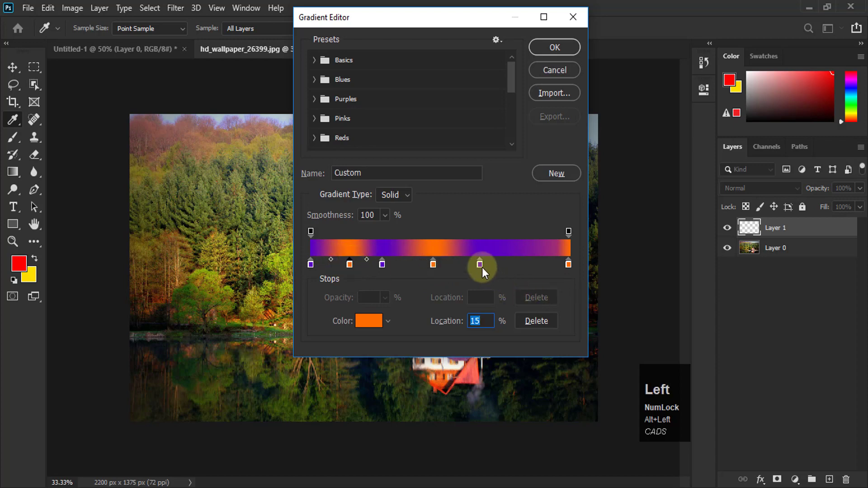
Space the inner stops with purple at 30% and 74% and orange at 55%, shift the last midpoint inward, and accept the gradient
{"action": "left_click_drag", "start_coordinate": [480, 265], "coordinate": [502, 263]}
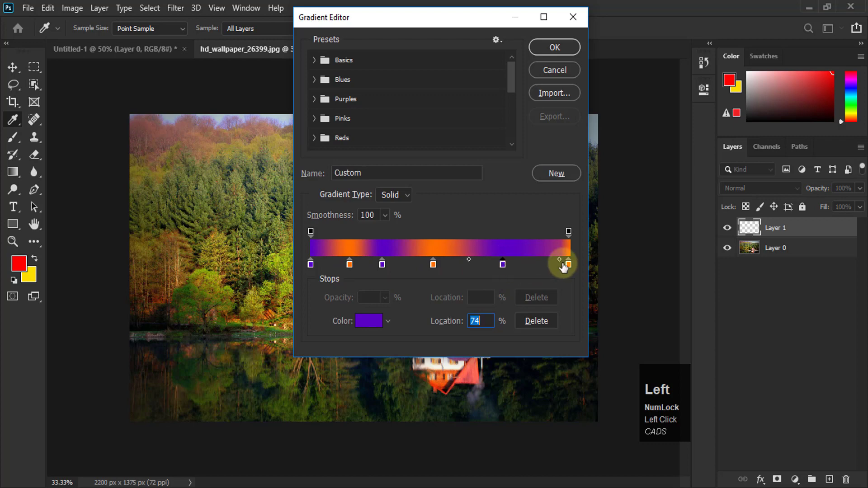
{"action": "left_click_drag", "start_coordinate": [559, 259], "coordinate": [542, 260]}
{"action": "left_click_drag", "start_coordinate": [438, 263], "coordinate": [458, 263]}
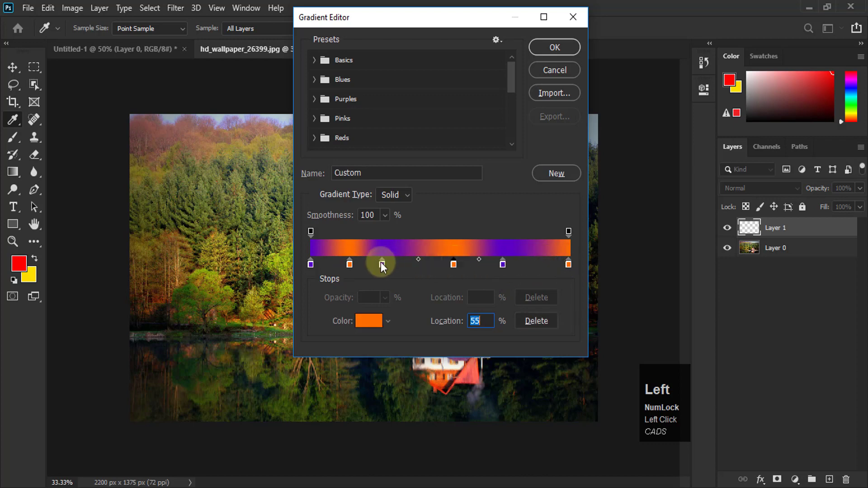
{"action": "left_click_drag", "start_coordinate": [380, 262], "coordinate": [386, 262]}
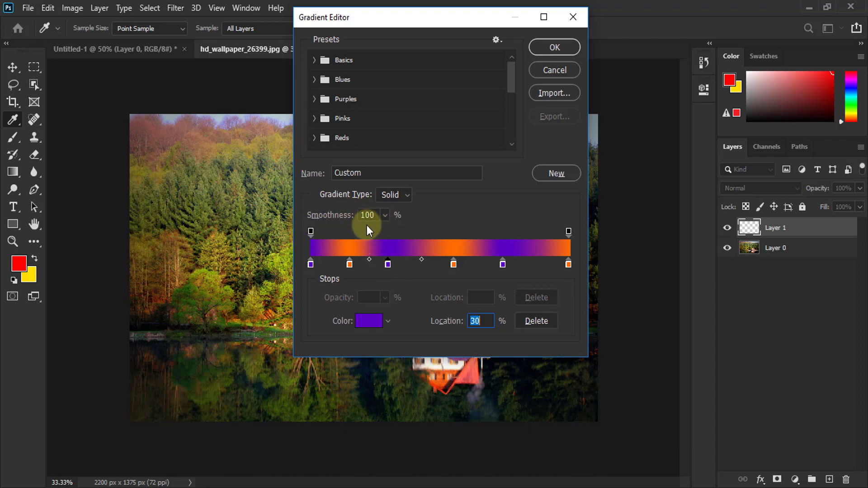
{"action": "left_click", "coordinate": [555, 47]}
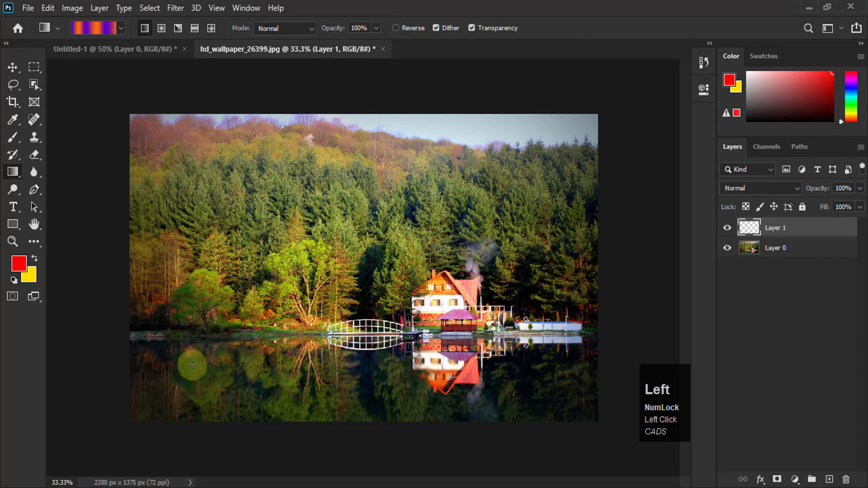
Fill Layer 1 diagonally upward with the striped gradient, and fill a new layer above it the same way with smoothness at 0%
{"action": "left_click_drag", "start_coordinate": [157, 394], "coordinate": [552, 155]}
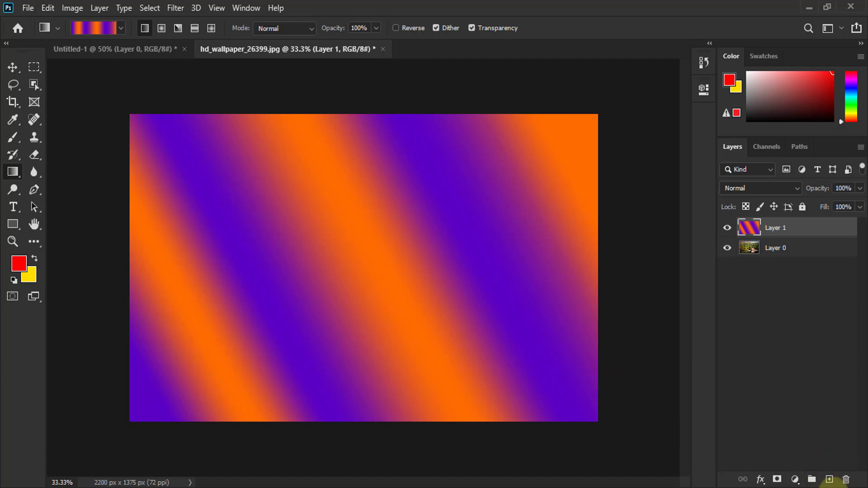
{"action": "left_click", "coordinate": [829, 480]}
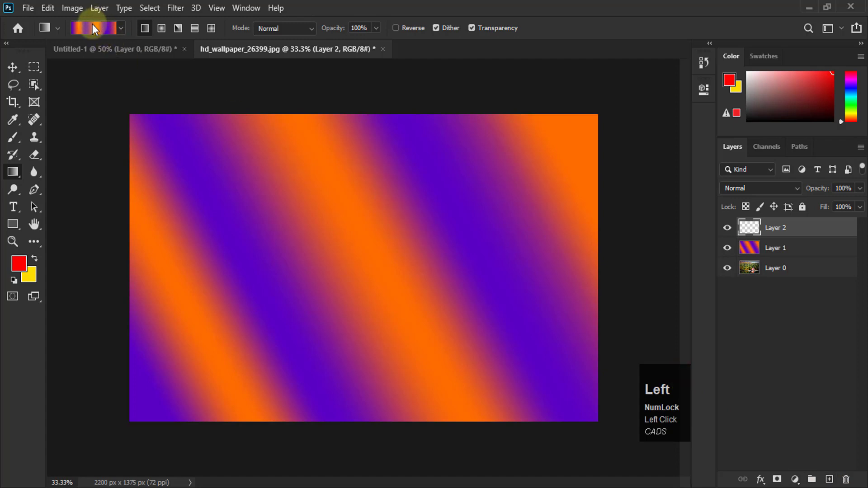
{"action": "left_click", "coordinate": [93, 25]}
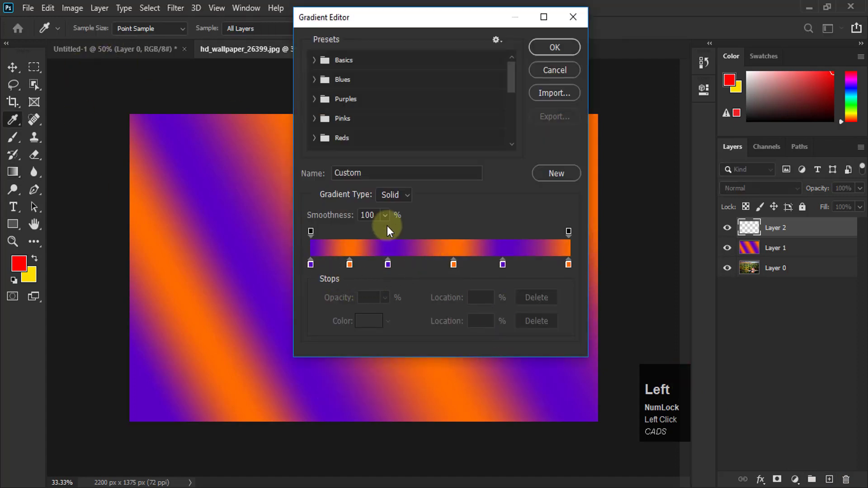
{"action": "left_click", "coordinate": [388, 228]}
{"action": "left_click_drag", "start_coordinate": [384, 232], "coordinate": [326, 232]}
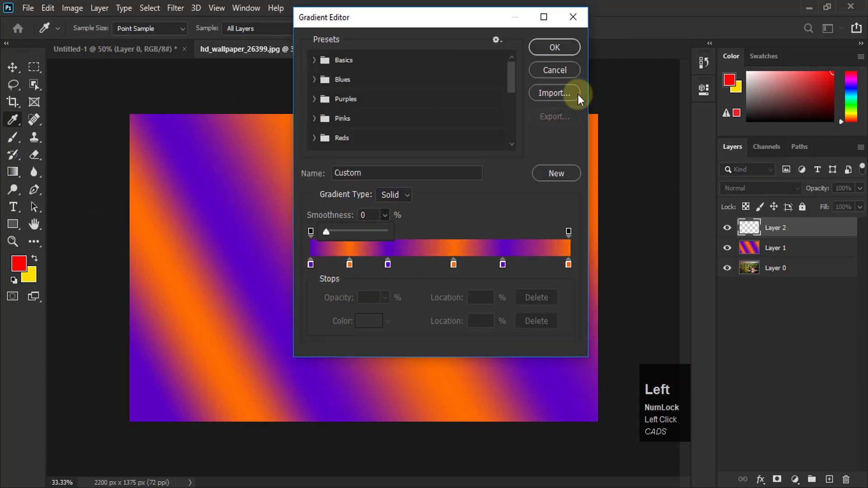
{"action": "left_click", "coordinate": [560, 47]}
{"action": "left_click_drag", "start_coordinate": [158, 402], "coordinate": [563, 146]}
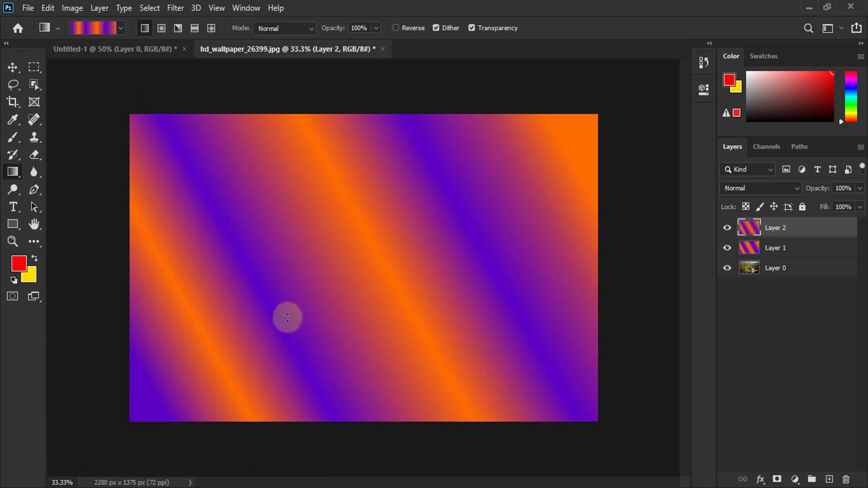
Compare the two gradient fills by toggling Layer 2's visibility, and replace both gradient layers with one new empty layer
{"action": "left_click", "coordinate": [727, 228]}
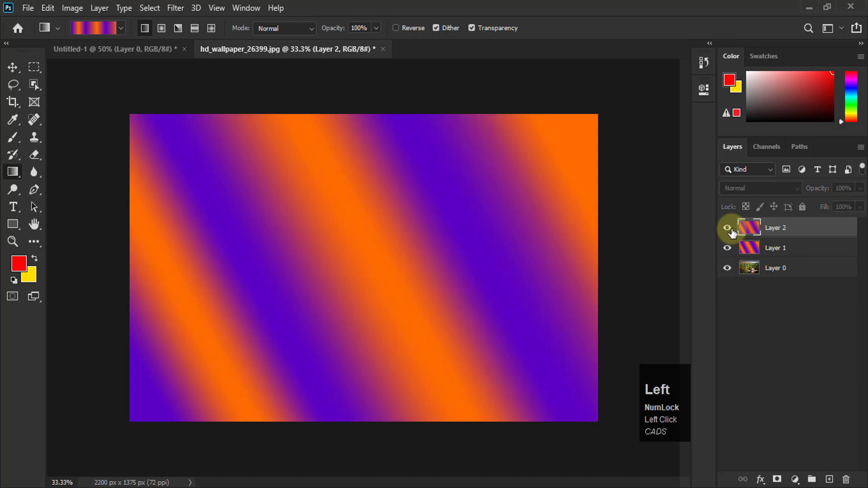
{"action": "left_click", "coordinate": [728, 229]}
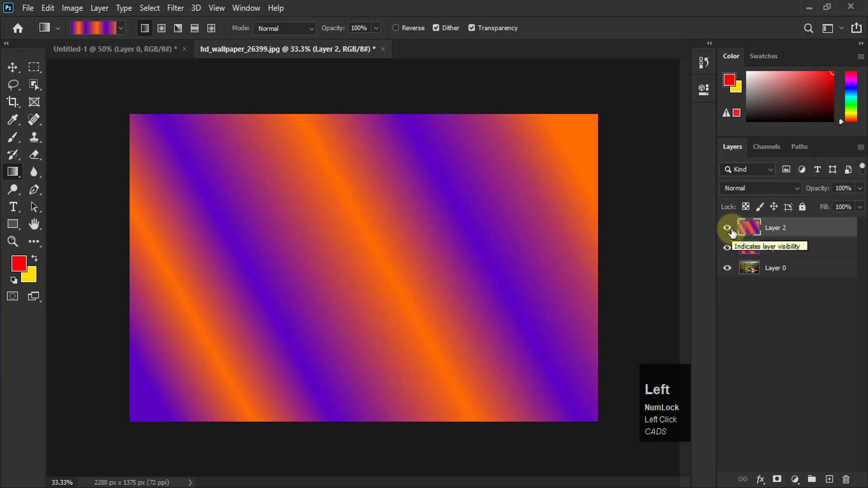
{"action": "left_click_drag", "start_coordinate": [764, 229], "coordinate": [845, 480]}
{"action": "left_click", "coordinate": [828, 480]}
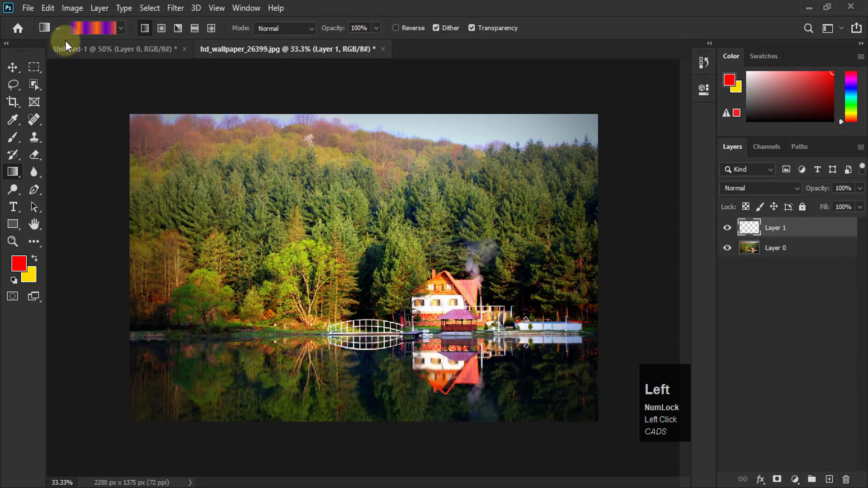
Remove all the inner colour stops from the gradient, keeping only the purple and orange end stops
{"action": "left_click", "coordinate": [93, 28]}
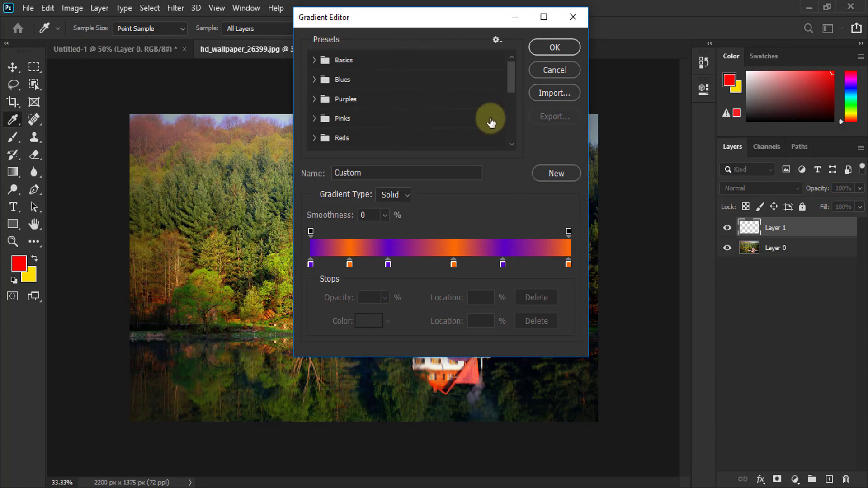
{"action": "mouse_move", "coordinate": [511, 77]}
{"action": "left_mouse_down"}
{"action": "mouse_move", "coordinate": [513, 138]}
{"action": "mouse_move", "coordinate": [508, 60]}
{"action": "left_mouse_up"}
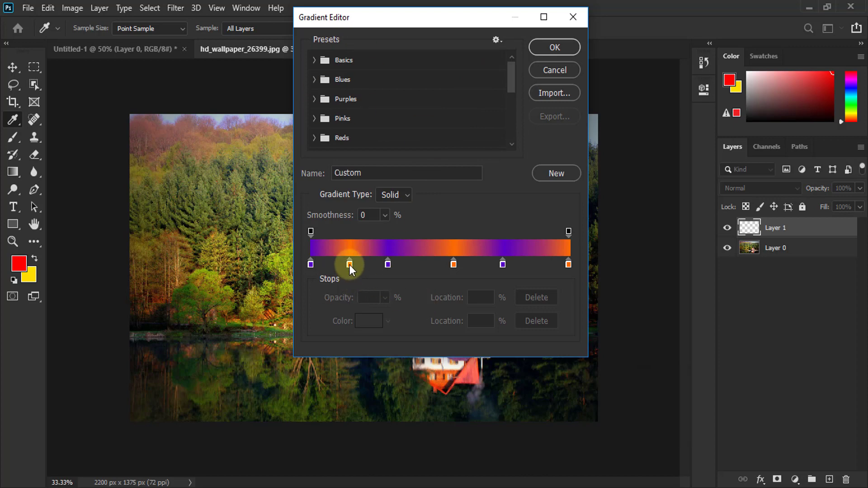
{"action": "left_click_drag", "start_coordinate": [349, 265], "coordinate": [394, 283]}
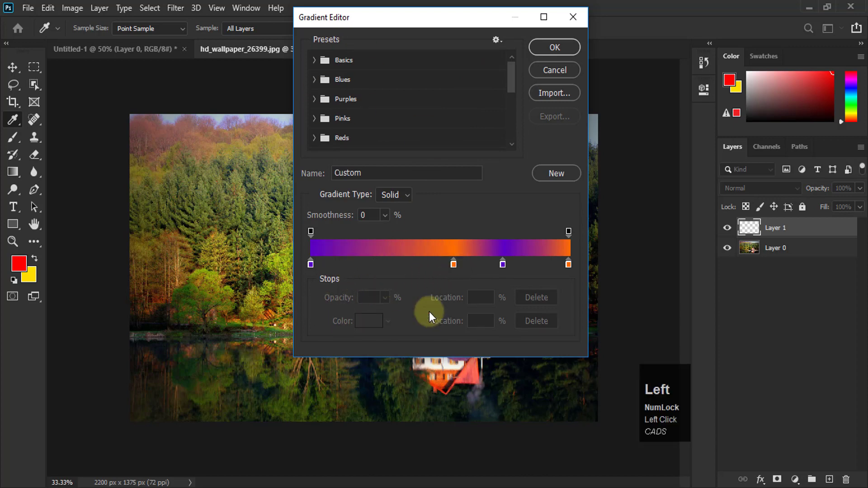
{"action": "left_click_drag", "start_coordinate": [454, 264], "coordinate": [457, 284]}
{"action": "left_click_drag", "start_coordinate": [503, 265], "coordinate": [363, 301]}
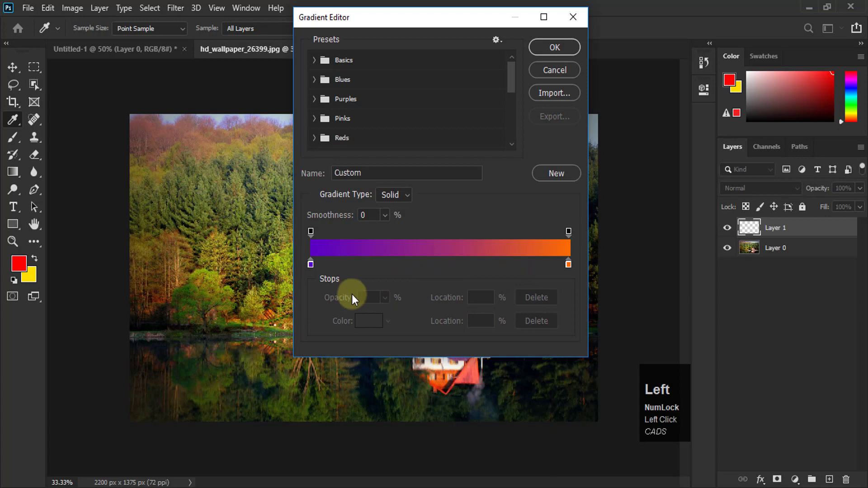
Recolour the purple colour stop at 0% to red-orange ff4200
{"action": "left_click", "coordinate": [311, 265]}
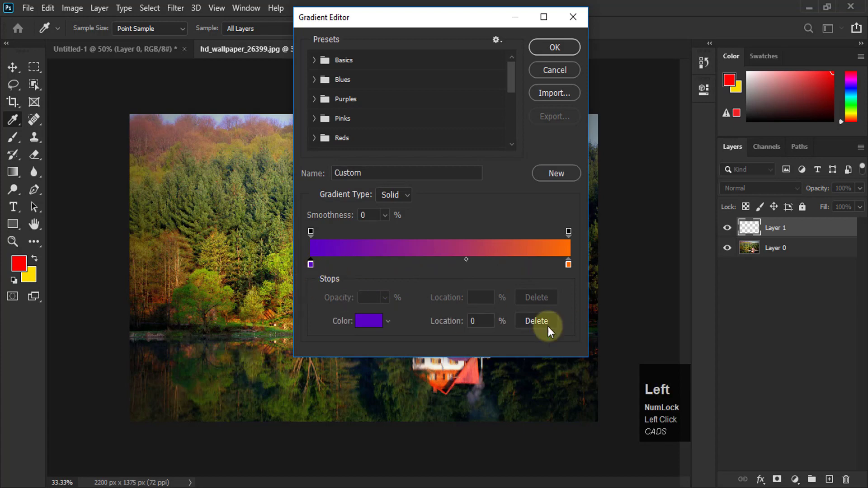
{"action": "left_click", "coordinate": [378, 323]}
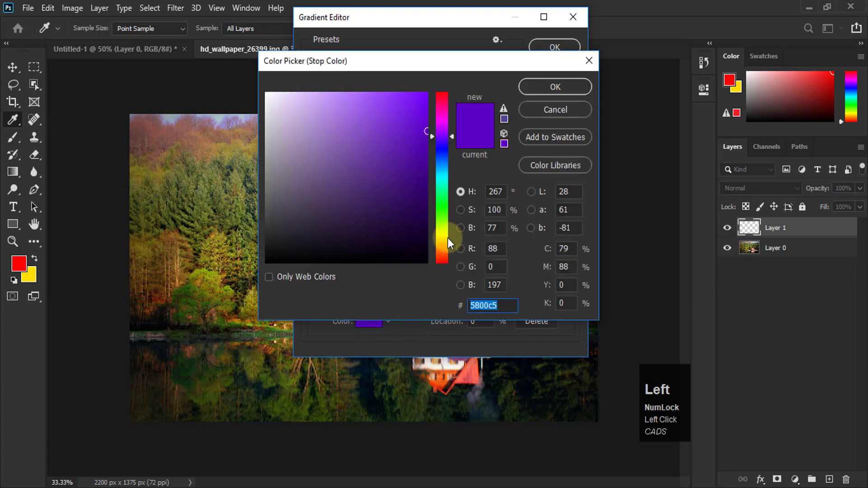
{"action": "left_click_drag", "start_coordinate": [448, 238], "coordinate": [444, 256]}
{"action": "left_click_drag", "start_coordinate": [413, 123], "coordinate": [427, 92]}
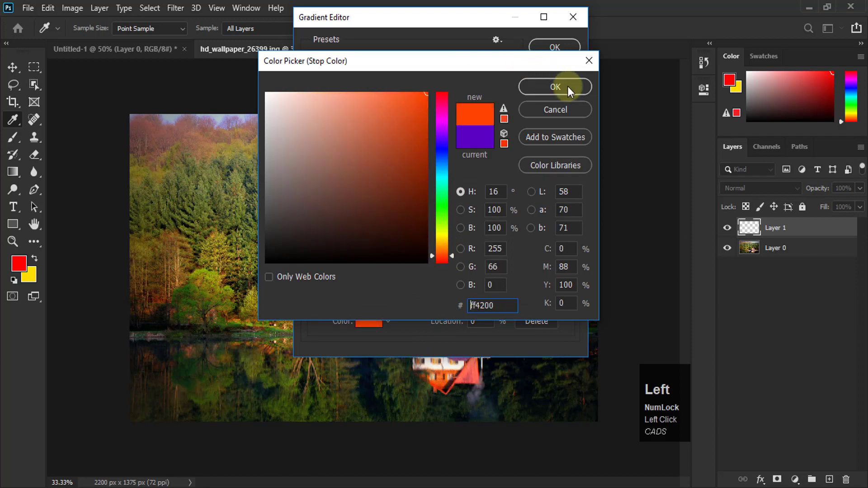
{"action": "left_click", "coordinate": [560, 87]}
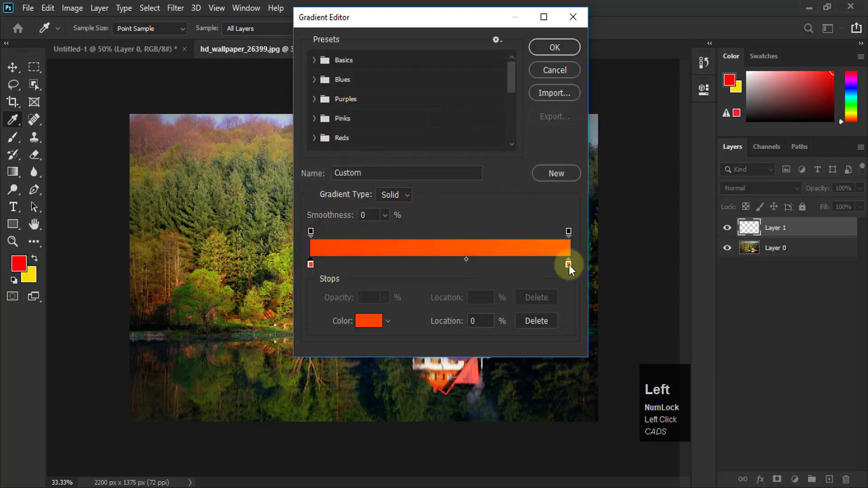
Recolour the orange colour stop at 100% to bright yellow and accept the gradient
{"action": "left_click", "coordinate": [569, 264]}
{"action": "left_click", "coordinate": [369, 321]}
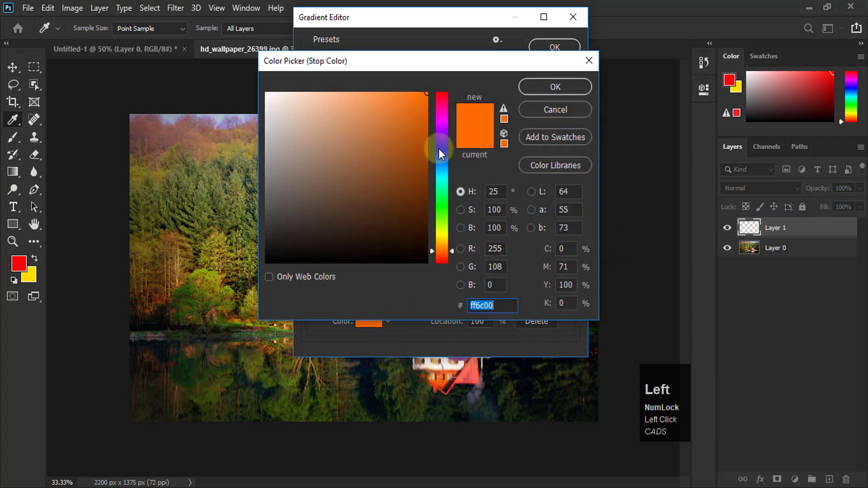
{"action": "left_click_drag", "start_coordinate": [441, 221], "coordinate": [442, 239]}
{"action": "left_click", "coordinate": [566, 90]}
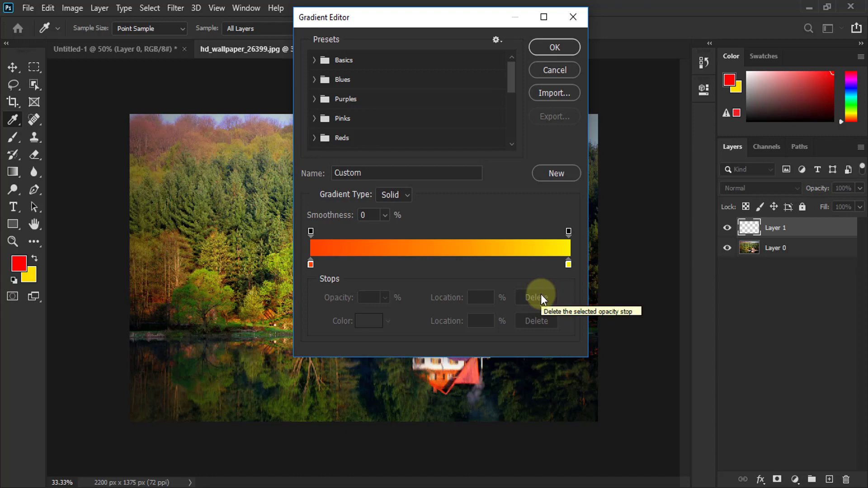
{"action": "left_click", "coordinate": [562, 49]}
Try the red-orange-to-yellow gradient diagonally upward across Layer 1, and undo the fill
{"action": "left_click_drag", "start_coordinate": [199, 345], "coordinate": [539, 217]}
{"action": "key", "text": "ctrl+z"}
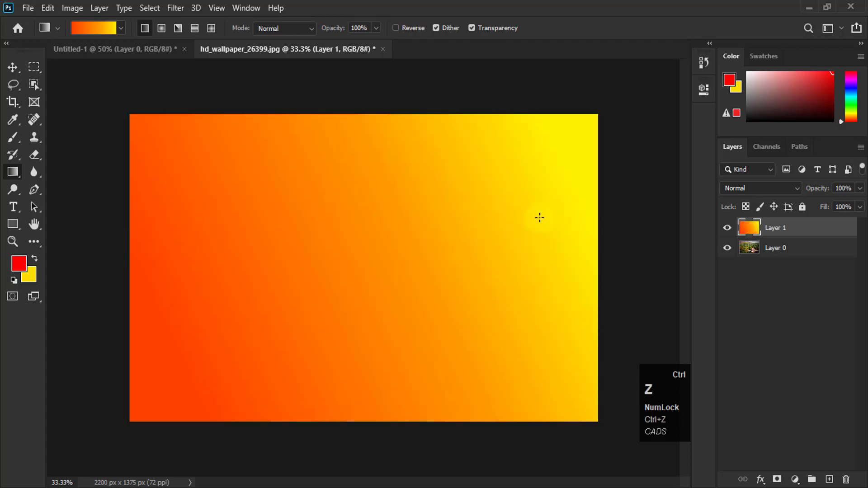
Save the red-orange-to-yellow gradient as a new preset and create a gradient preset group named "orenge yellow"
{"action": "left_click", "coordinate": [95, 28]}
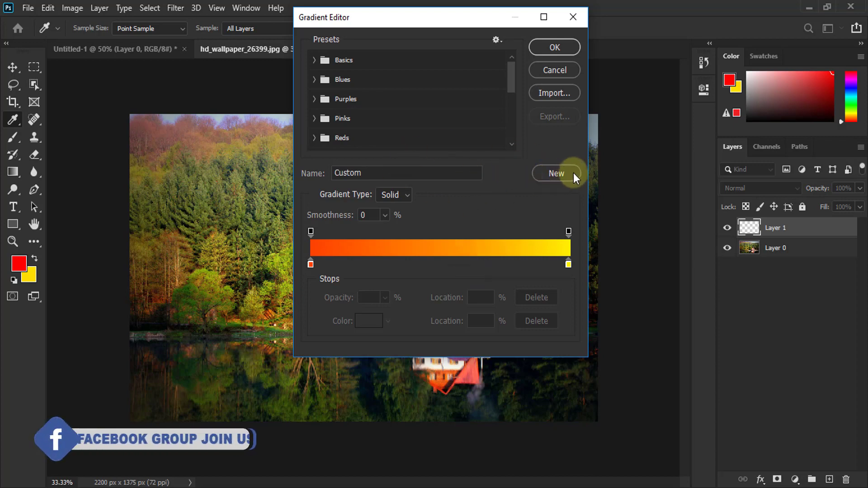
{"action": "left_click", "coordinate": [560, 172]}
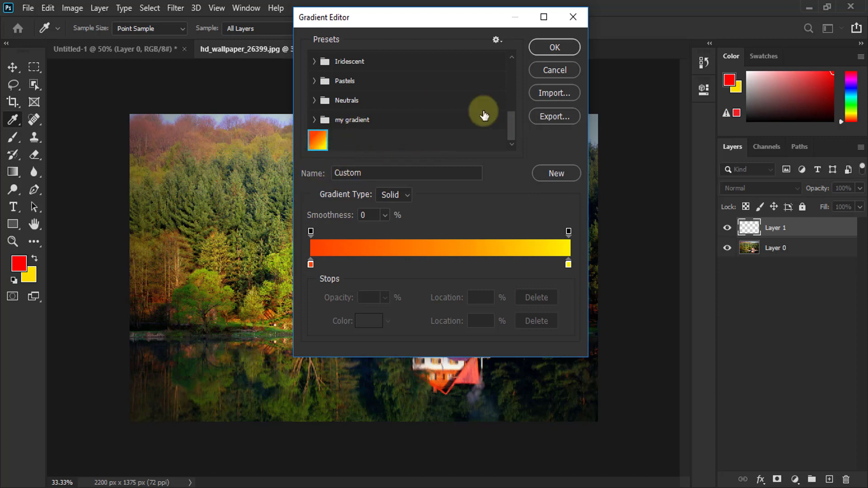
{"action": "right_click", "coordinate": [320, 141]}
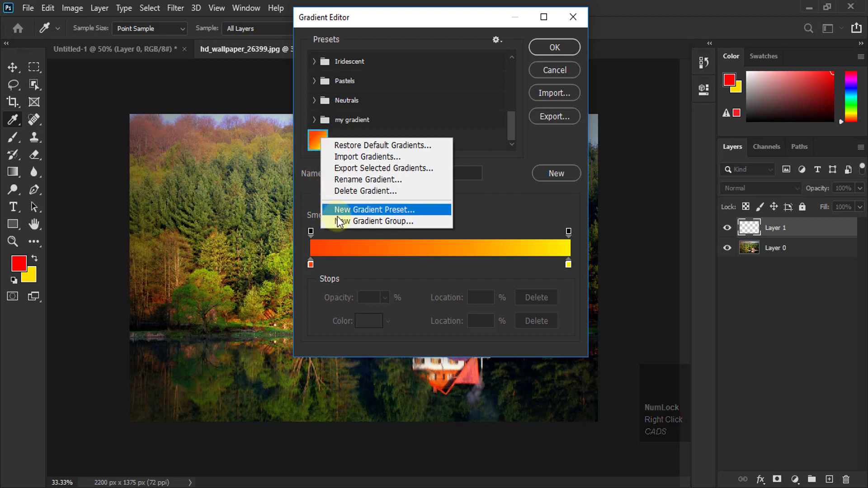
{"action": "left_click", "coordinate": [392, 221]}
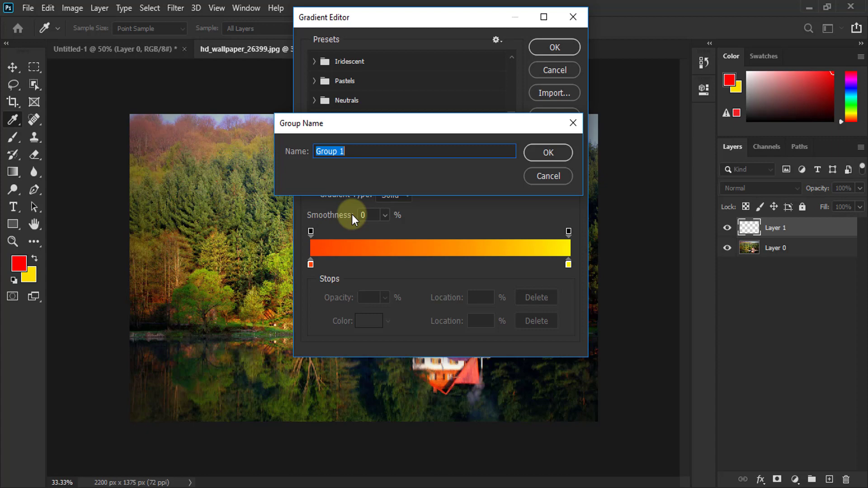
{"action": "type", "text": "o"}
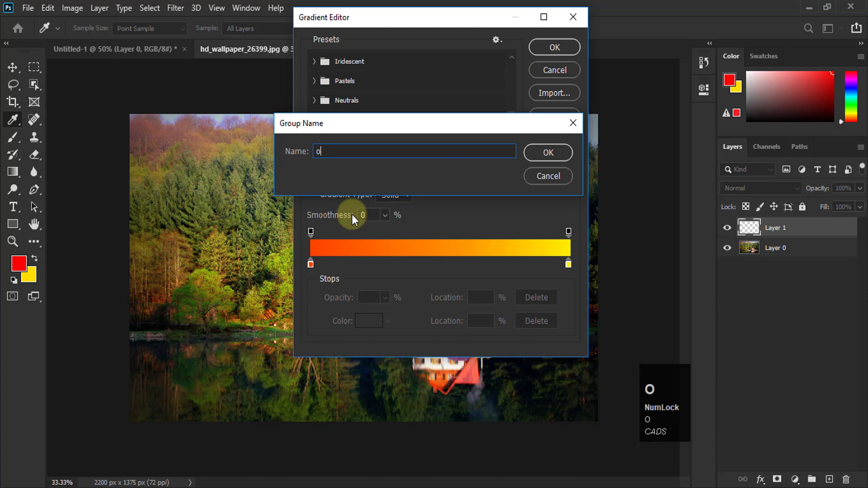
{"action": "type", "text": "renge"}
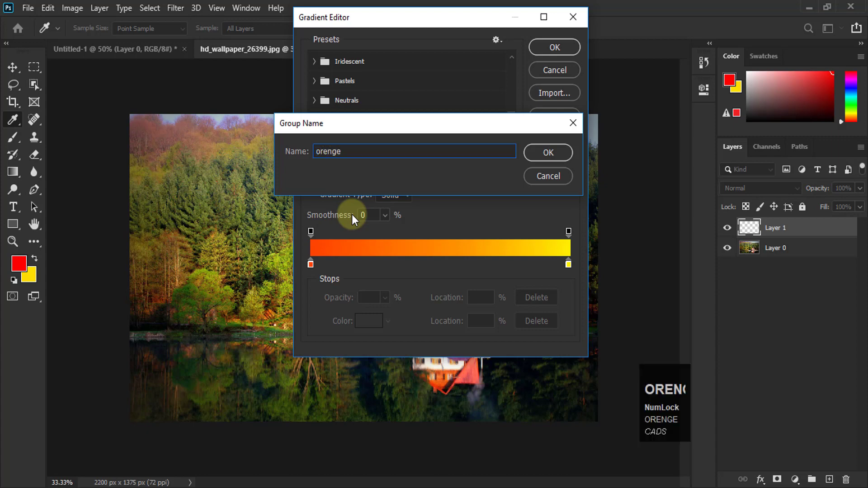
{"action": "type", "text": " yello"}
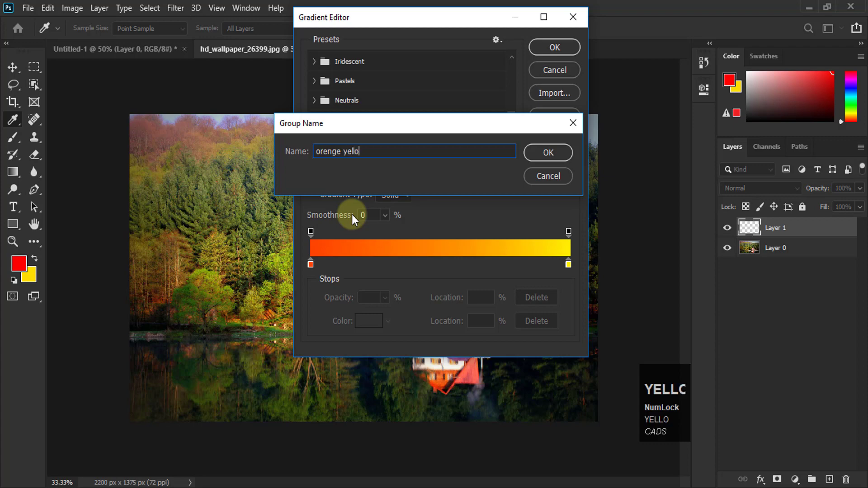
{"action": "type", "text": "w"}
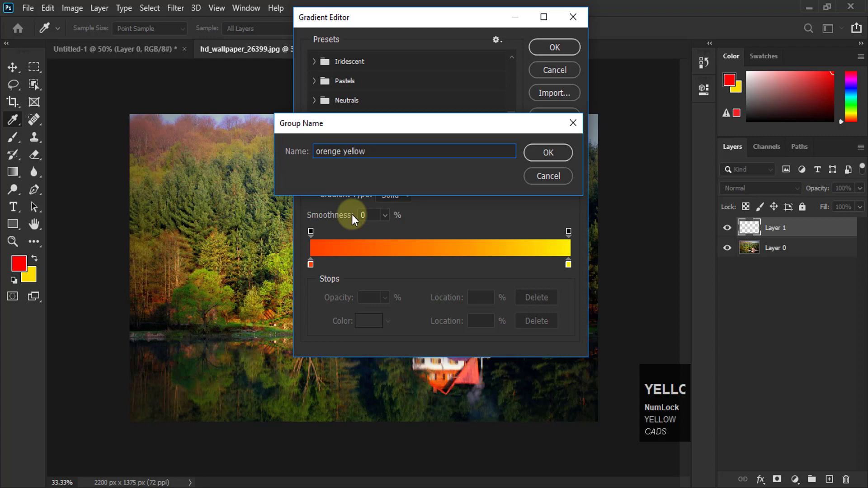
{"action": "left_click", "coordinate": [544, 153]}
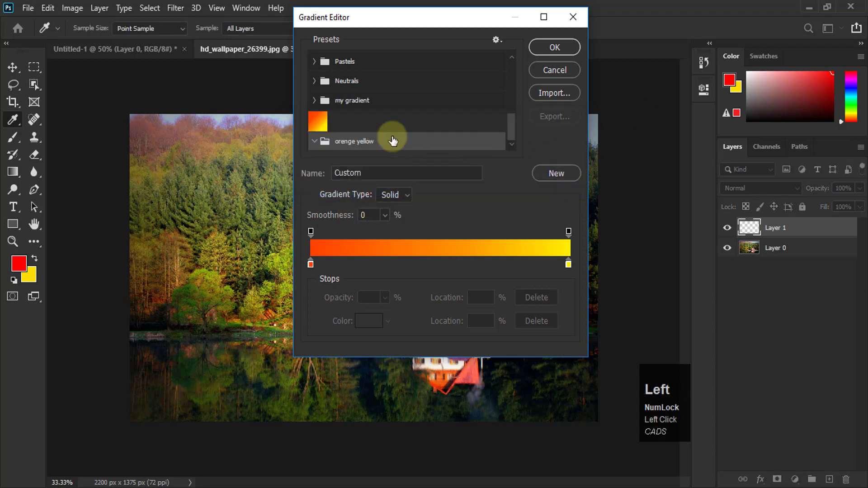
Move the red-orange-to-yellow preset into the orenge yellow group, then collapse and re-expand the group
{"action": "left_click", "coordinate": [511, 126]}
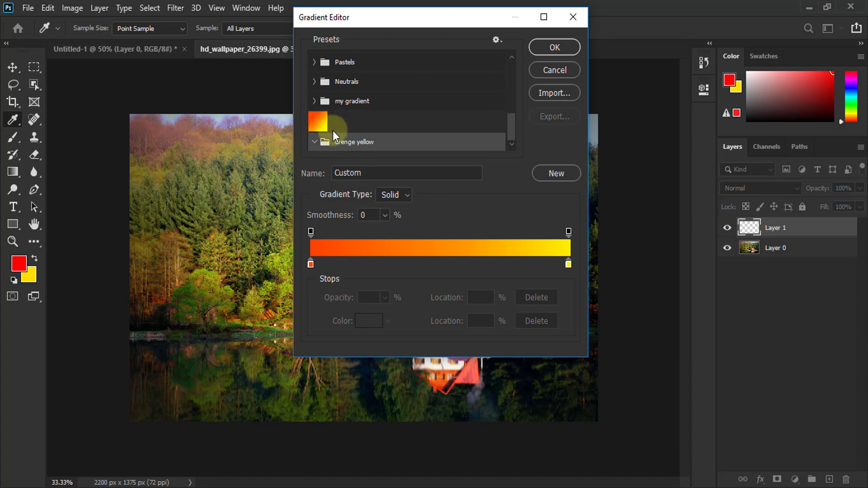
{"action": "left_click_drag", "start_coordinate": [318, 121], "coordinate": [334, 144]}
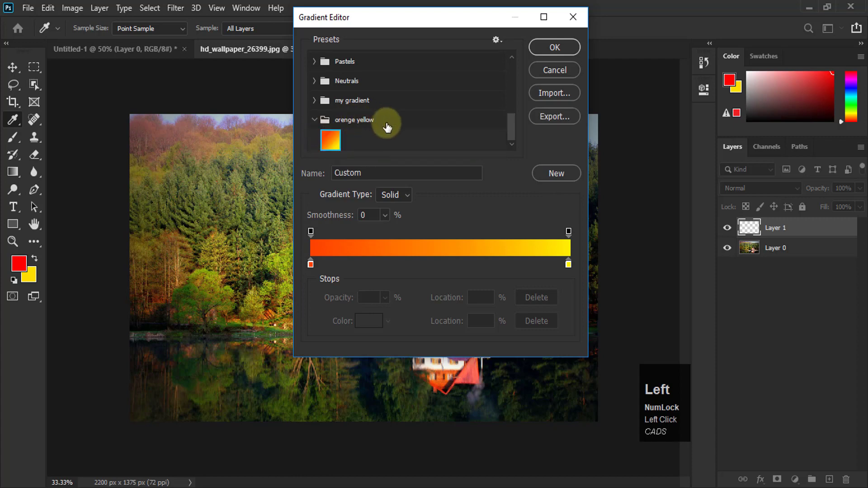
{"action": "left_click", "coordinate": [313, 122]}
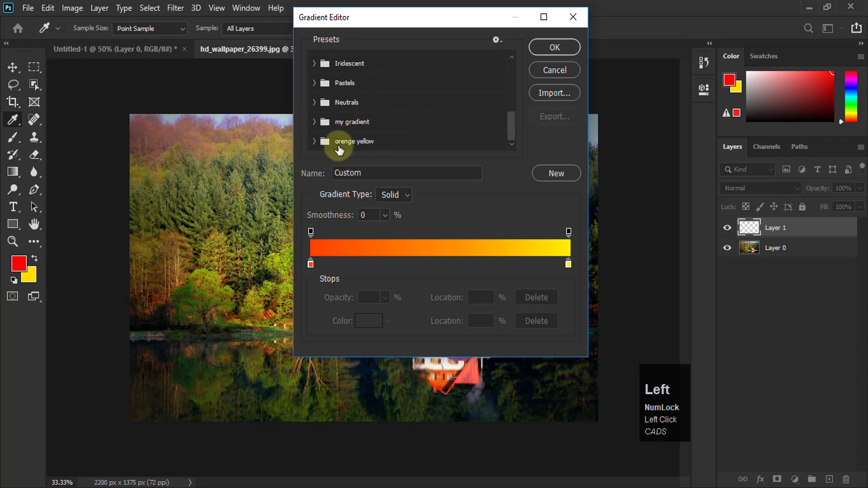
{"action": "left_click_drag", "start_coordinate": [506, 126], "coordinate": [506, 150]}
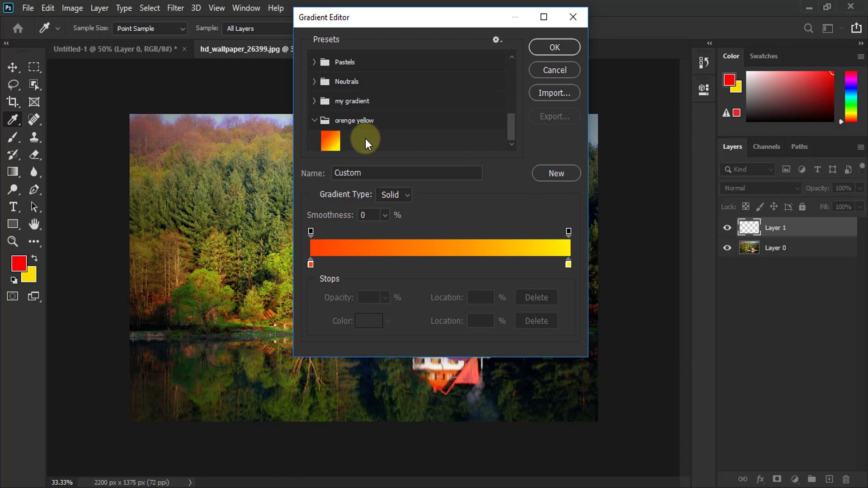
Recolour the red-orange colour stop at 0% to sky blue
{"action": "left_click", "coordinate": [312, 265]}
{"action": "left_click", "coordinate": [368, 321]}
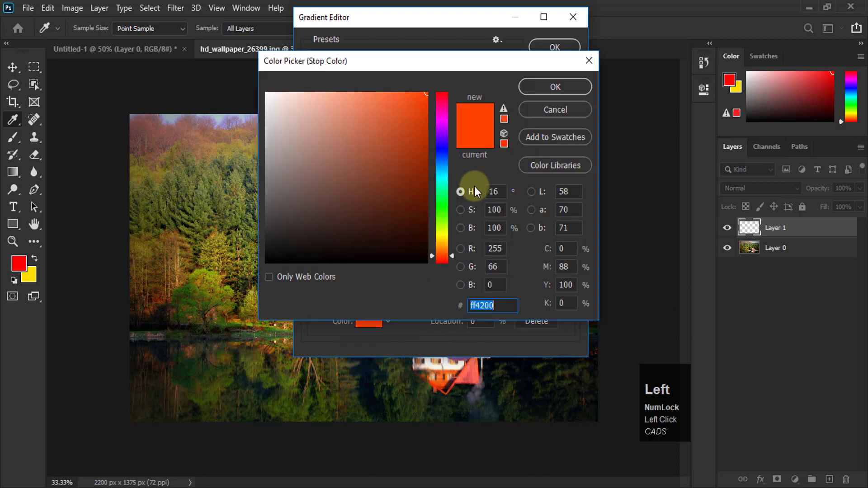
{"action": "left_click_drag", "start_coordinate": [446, 153], "coordinate": [442, 170]}
{"action": "left_click", "coordinate": [560, 86]}
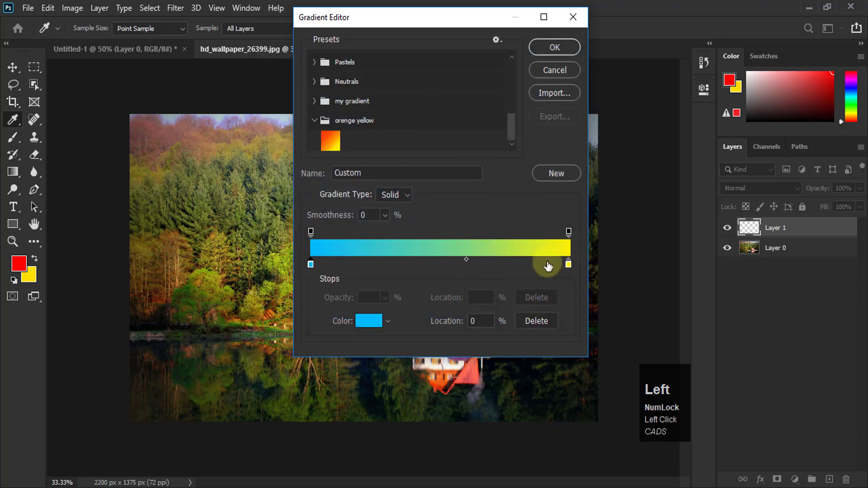
Recolour the yellow colour stop at 100% to lime green
{"action": "left_click", "coordinate": [568, 265]}
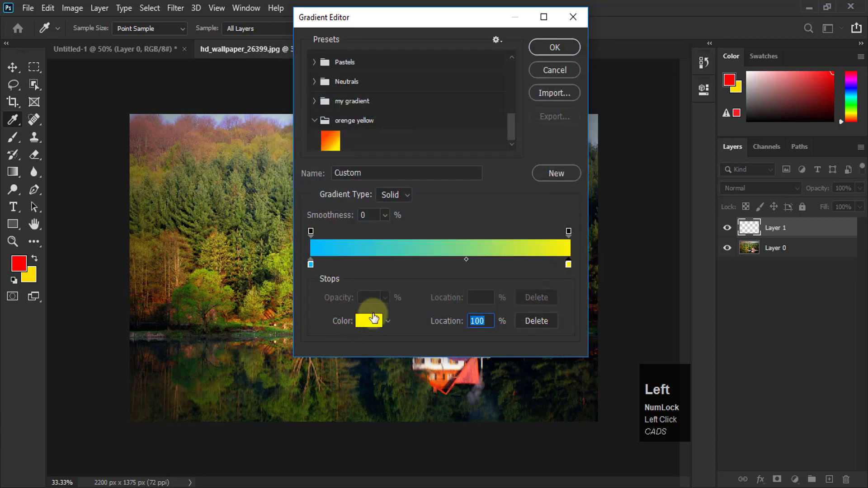
{"action": "left_click", "coordinate": [369, 320]}
{"action": "left_click_drag", "start_coordinate": [446, 216], "coordinate": [446, 221]}
{"action": "left_click", "coordinate": [555, 86]}
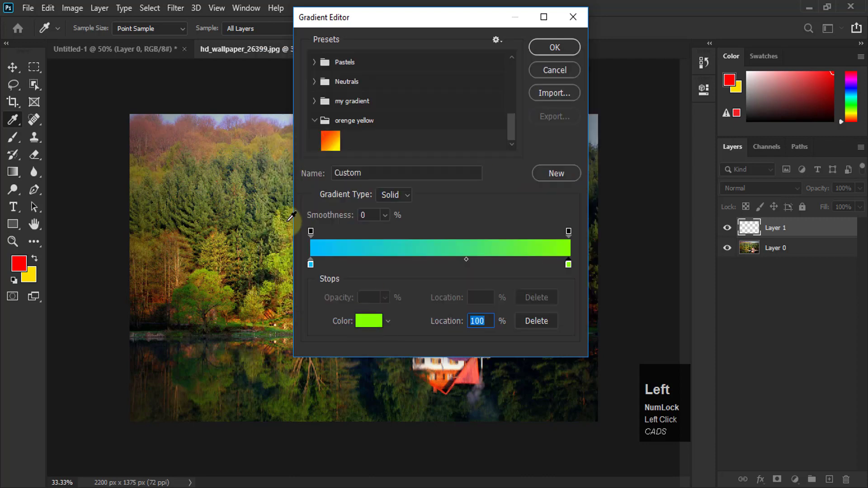
Save the blue-to-lime-green gradient as a new preset and move it into the orenge yellow group
{"action": "left_click", "coordinate": [566, 172]}
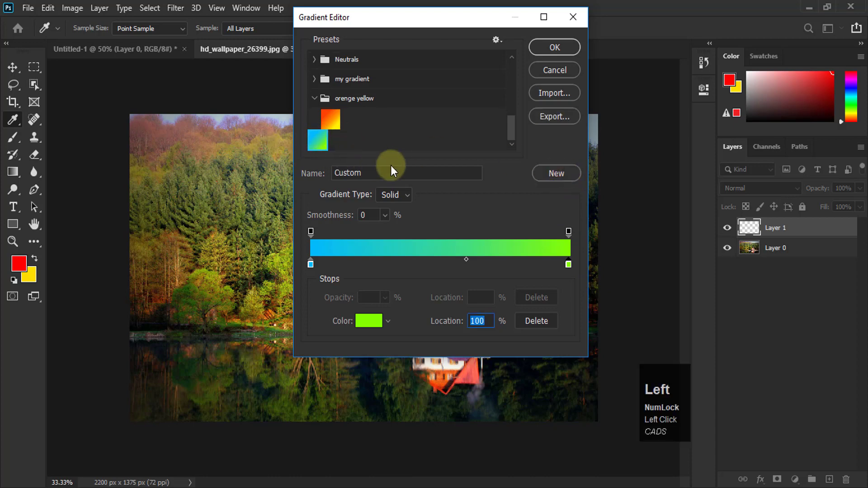
{"action": "left_click", "coordinate": [320, 144]}
{"action": "left_click_drag", "start_coordinate": [319, 145], "coordinate": [356, 117]}
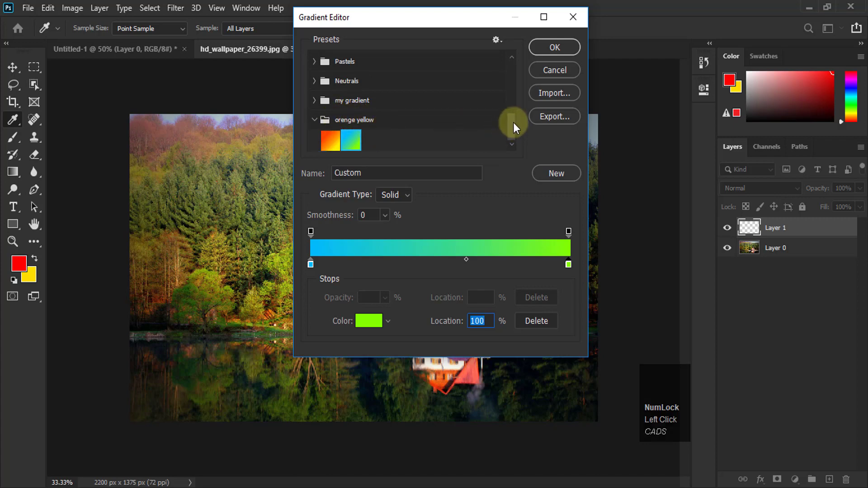
{"action": "left_click_drag", "start_coordinate": [513, 124], "coordinate": [506, 143]}
{"action": "left_click", "coordinate": [315, 123]}
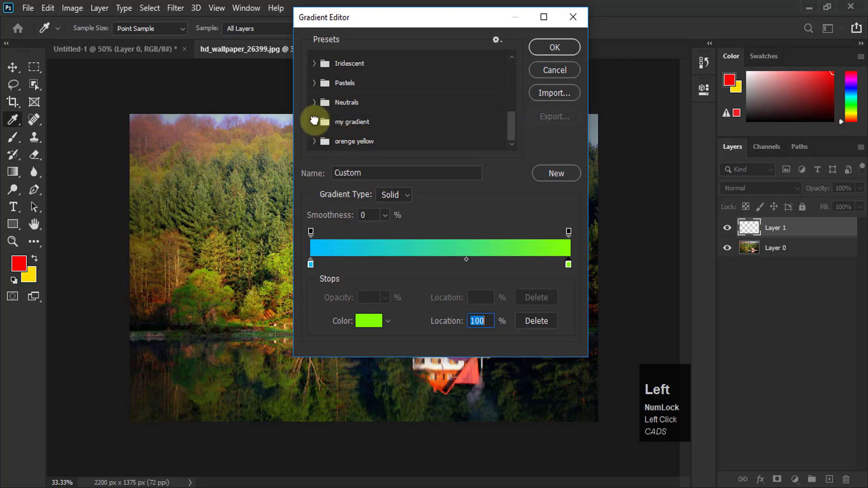
{"action": "left_click", "coordinate": [508, 117]}
{"action": "left_click_drag", "start_coordinate": [508, 116], "coordinate": [512, 135]}
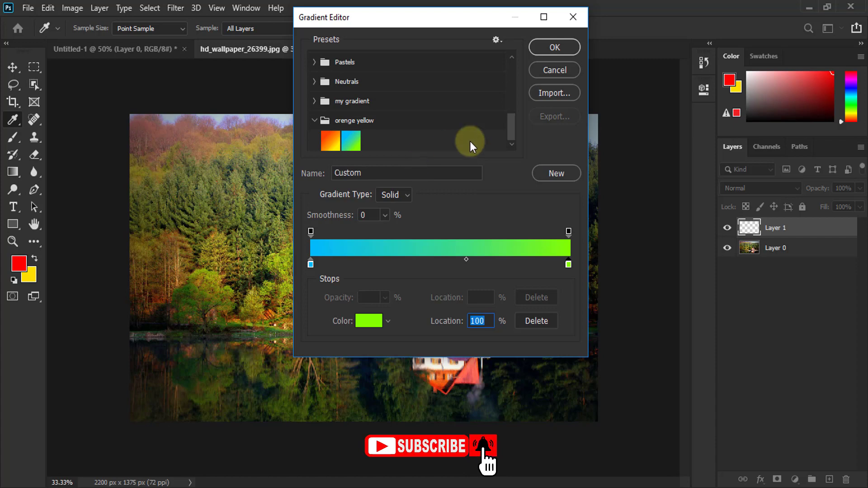
{"action": "mouse_move", "coordinate": [516, 131]}
{"action": "left_mouse_down"}
{"action": "mouse_move", "coordinate": [508, 86]}
{"action": "mouse_move", "coordinate": [515, 145]}
{"action": "left_mouse_up"}
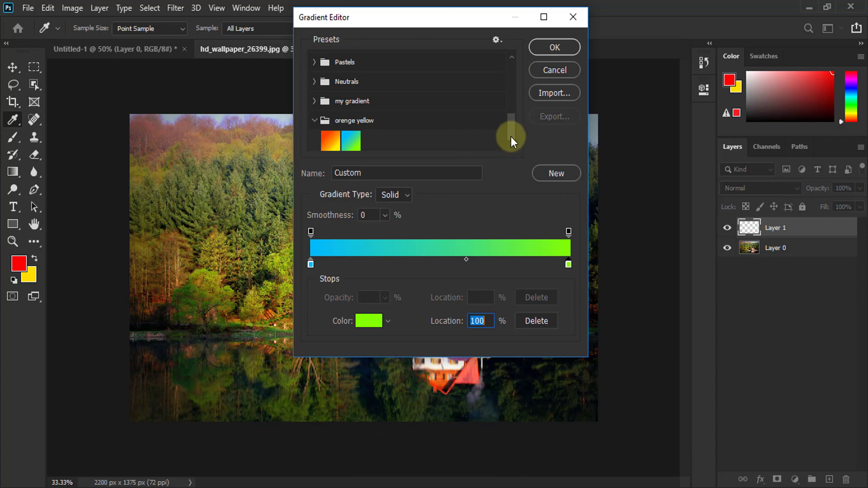
{"action": "left_click_drag", "start_coordinate": [511, 137], "coordinate": [511, 72]}
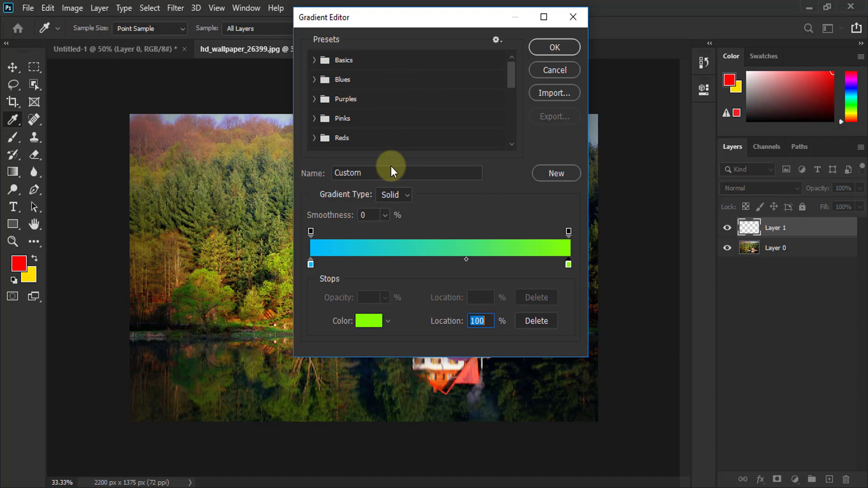
{"action": "left_click", "coordinate": [497, 40]}
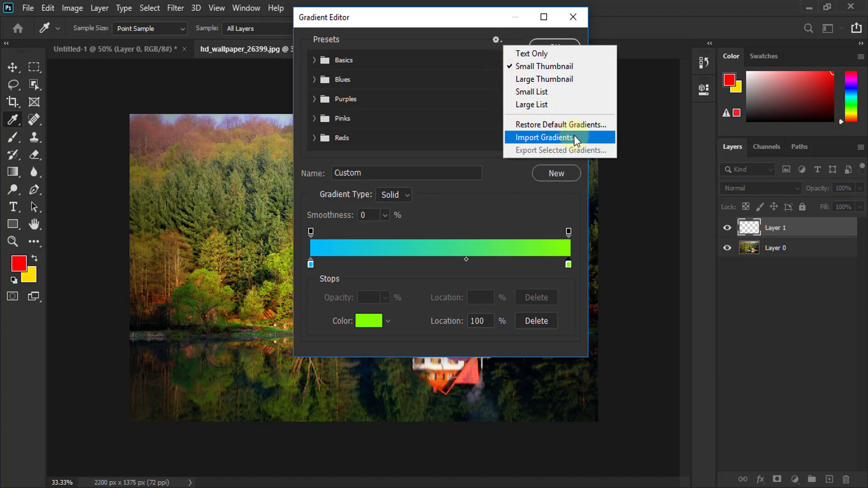
{"action": "left_click", "coordinate": [465, 35]}
Delete the Basics and Blues preset groups together with their gradients
{"action": "left_click", "coordinate": [324, 60]}
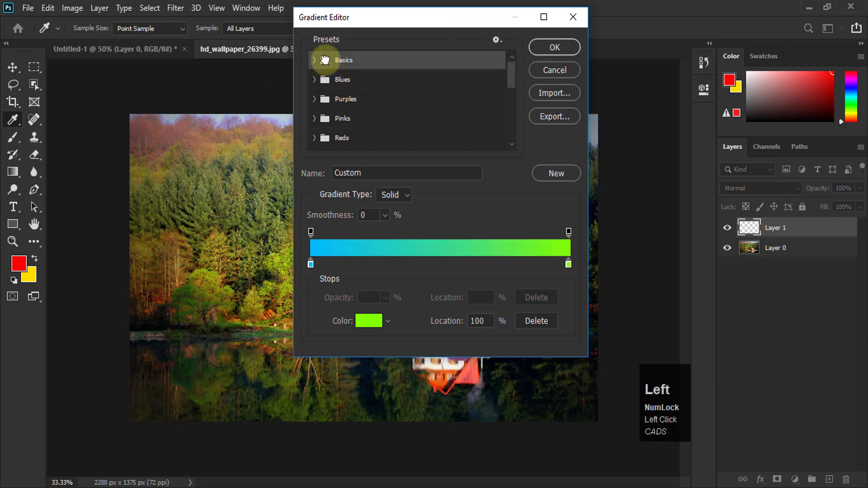
{"action": "right_click", "coordinate": [324, 60]}
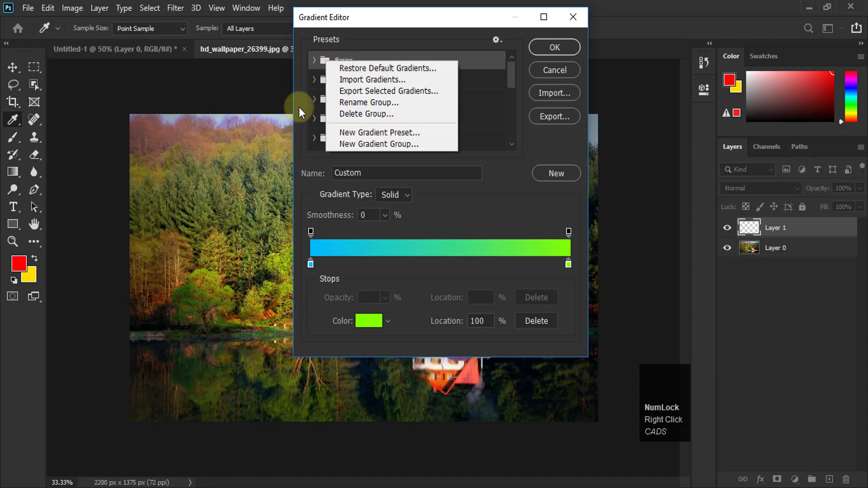
{"action": "left_click", "coordinate": [352, 113]}
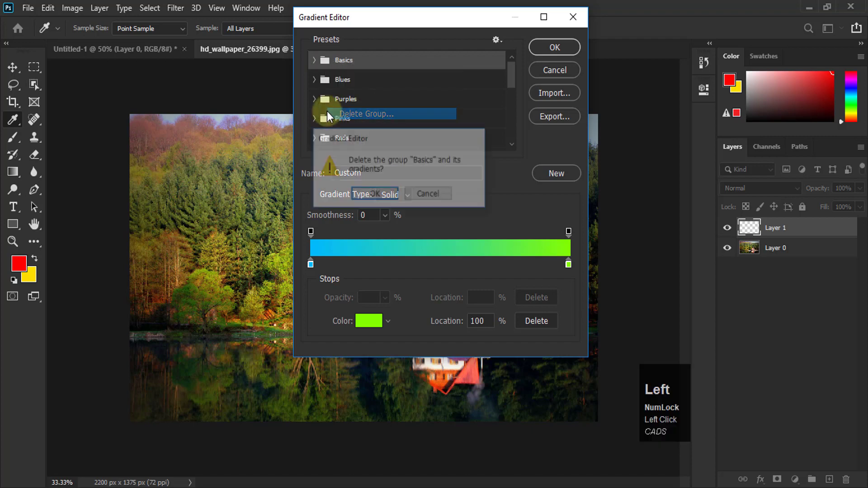
{"action": "left_click", "coordinate": [374, 192]}
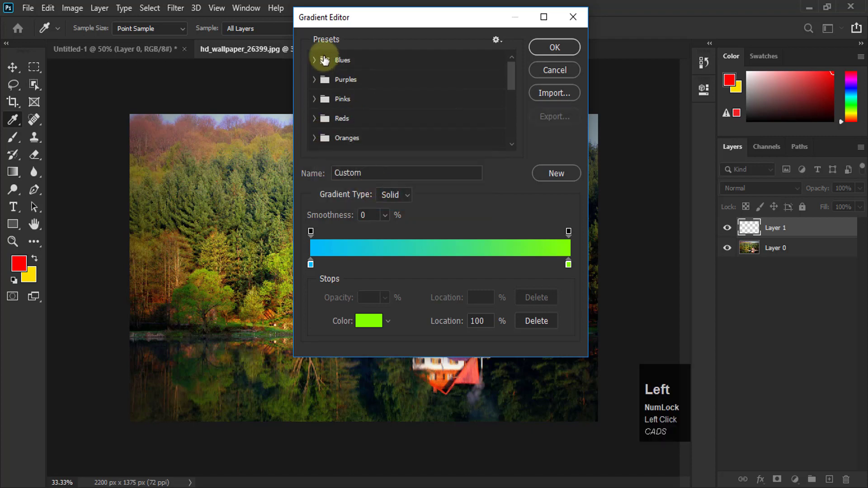
{"action": "right_click", "coordinate": [322, 58]}
{"action": "left_click", "coordinate": [361, 110]}
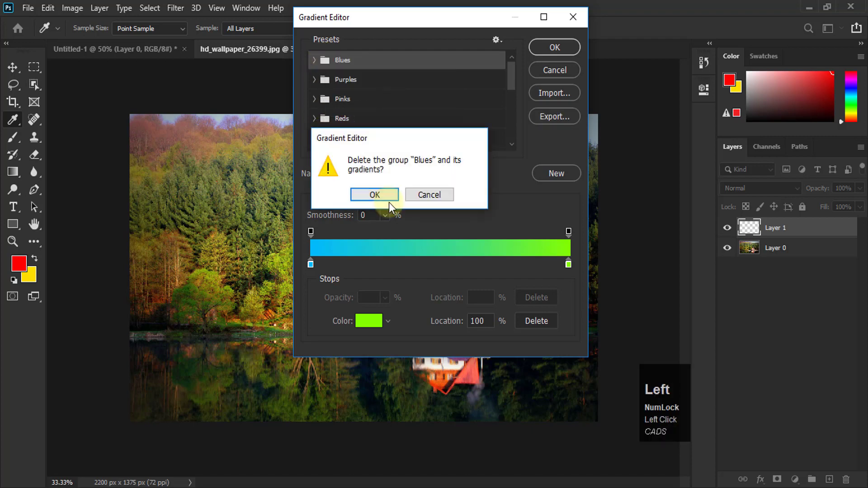
{"action": "left_click", "coordinate": [374, 194]}
Delete the Purples, Pinks, Reds and Oranges preset groups together with their gradients
{"action": "right_click", "coordinate": [340, 59]}
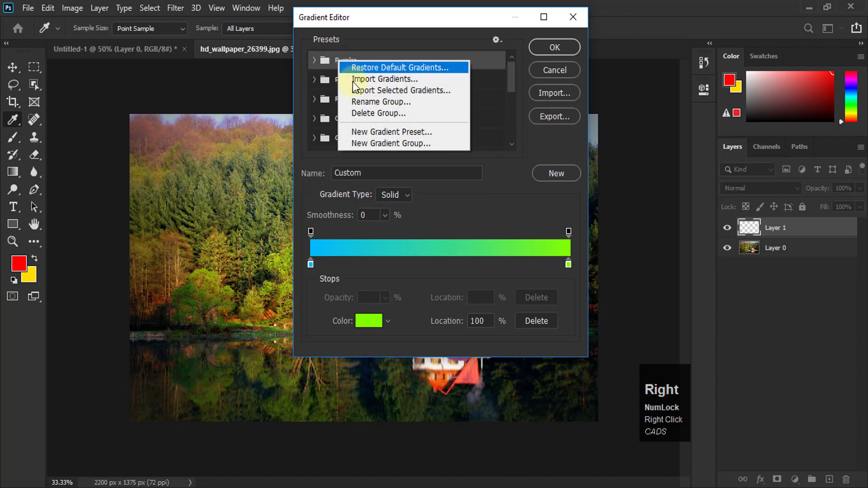
{"action": "left_click", "coordinate": [370, 114]}
{"action": "left_click", "coordinate": [375, 193]}
{"action": "right_click", "coordinate": [332, 60]}
{"action": "left_click", "coordinate": [365, 113]}
{"action": "left_click", "coordinate": [372, 193]}
{"action": "right_click", "coordinate": [332, 60]}
{"action": "left_click", "coordinate": [365, 113]}
{"action": "left_click", "coordinate": [378, 195]}
Delete the Greens, Grays, Cloud, Iridescent, Pastels, Neutrals and my gradient preset groups, keeping only orenge yellow
{"action": "right_click", "coordinate": [332, 60]}
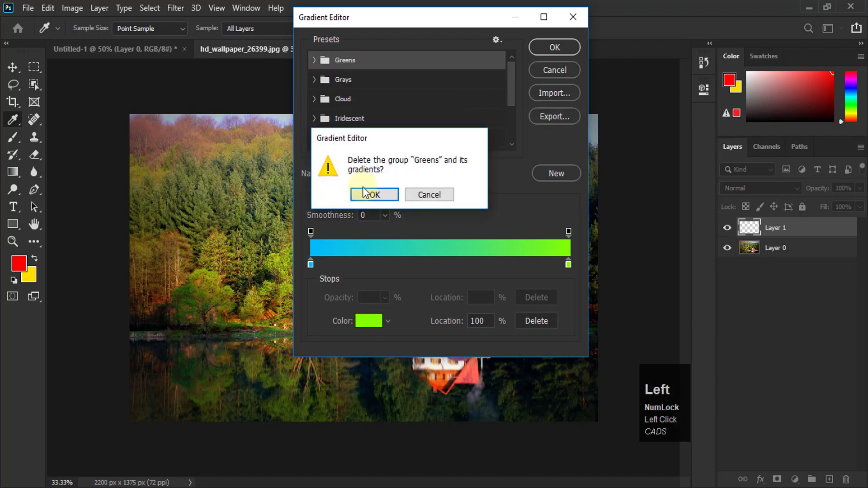
{"action": "right_click", "coordinate": [330, 62]}
{"action": "left_click", "coordinate": [361, 114]}
{"action": "left_click", "coordinate": [376, 193]}
{"action": "right_click", "coordinate": [326, 63]}
{"action": "left_click", "coordinate": [360, 116]}
{"action": "left_click", "coordinate": [376, 194]}
{"action": "right_click", "coordinate": [329, 63]}
{"action": "left_click", "coordinate": [362, 116]}
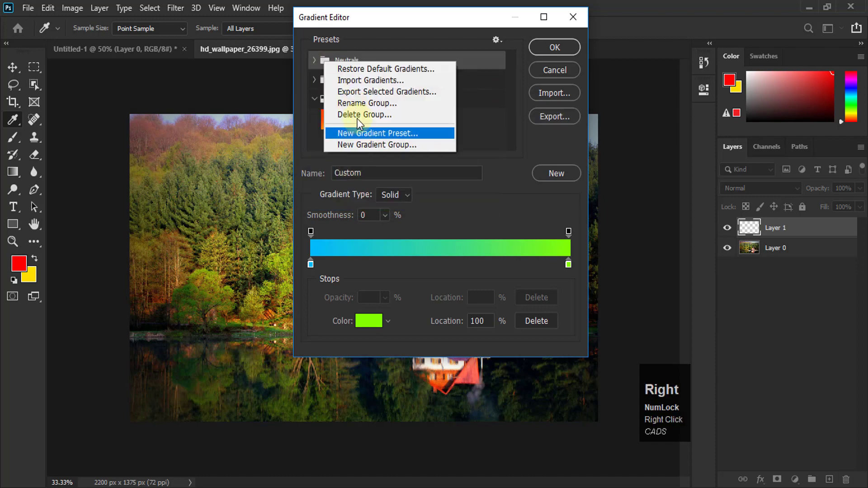
{"action": "left_click", "coordinate": [376, 194]}
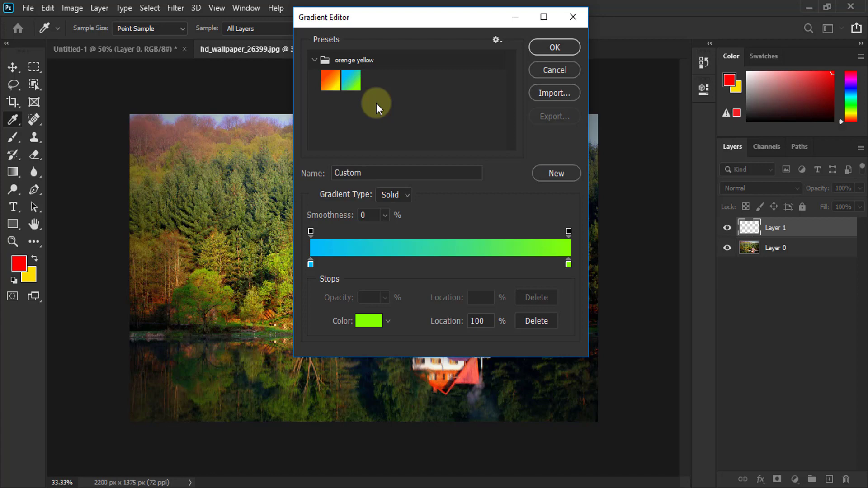
Start exporting the orenge yellow preset group and create a destination folder named g in Documents
{"action": "left_click", "coordinate": [313, 63]}
{"action": "left_click", "coordinate": [354, 60]}
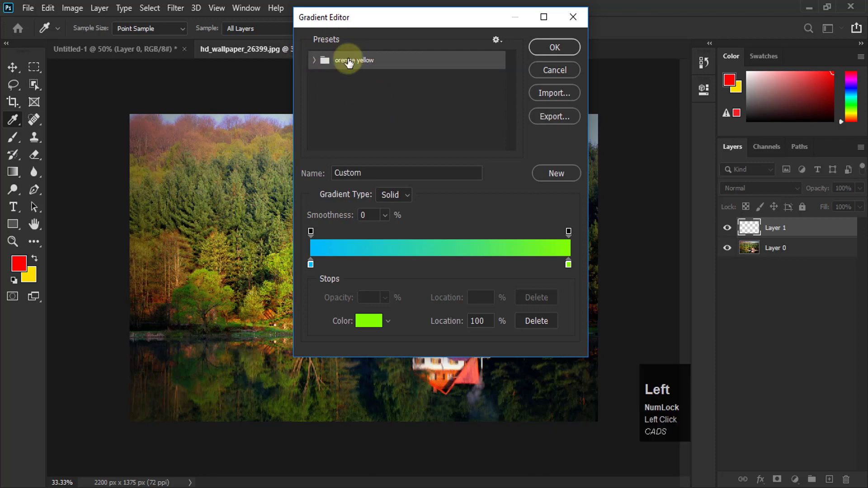
{"action": "left_click", "coordinate": [555, 116]}
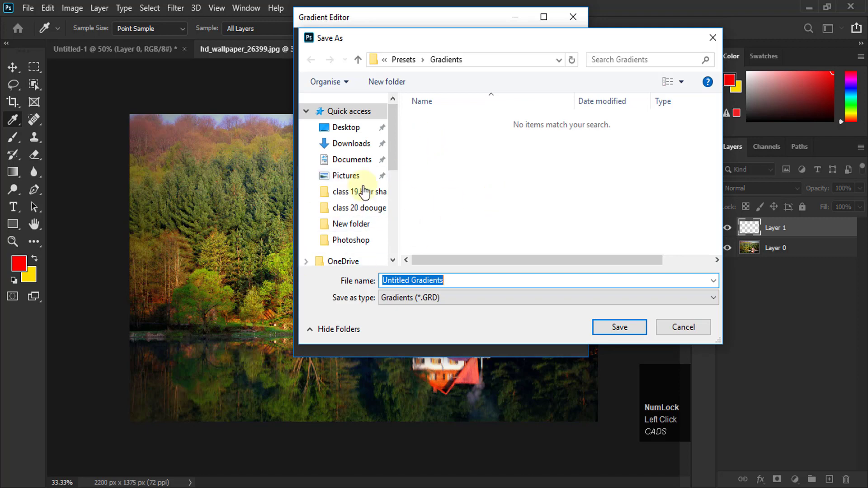
{"action": "left_click", "coordinate": [355, 163]}
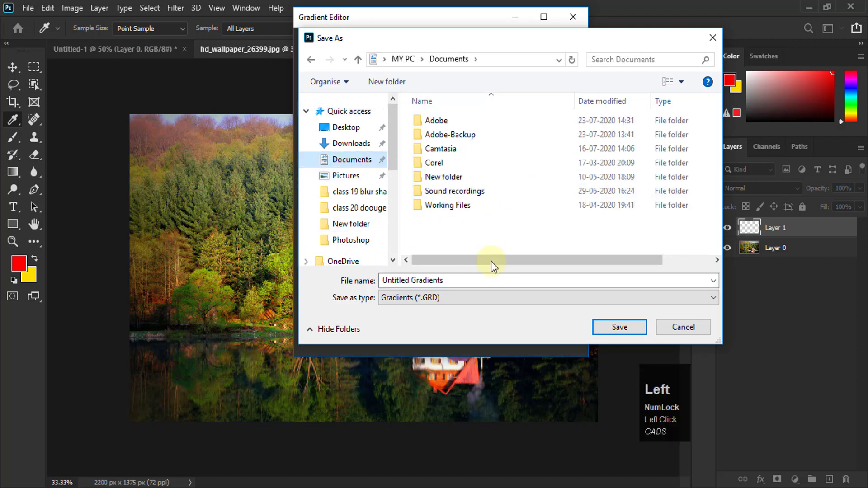
{"action": "left_click", "coordinate": [467, 228]}
{"action": "right_click", "coordinate": [468, 228]}
{"action": "left_click", "coordinate": [519, 369]}
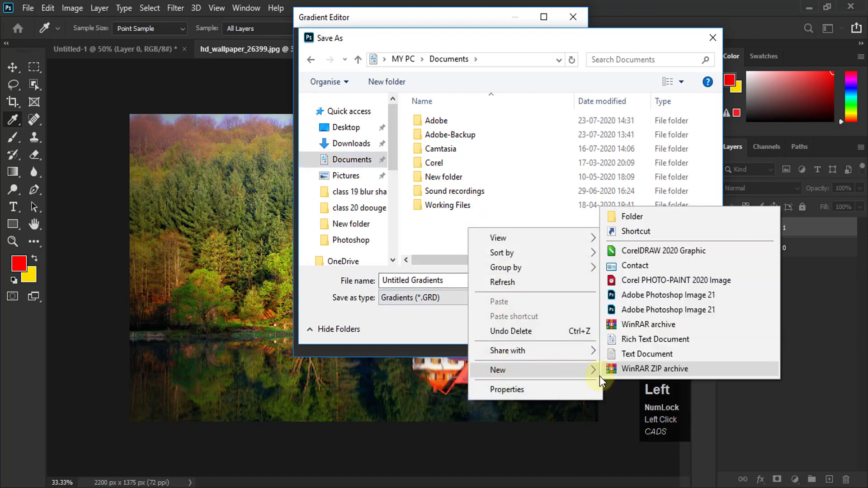
{"action": "key", "text": "Return"}
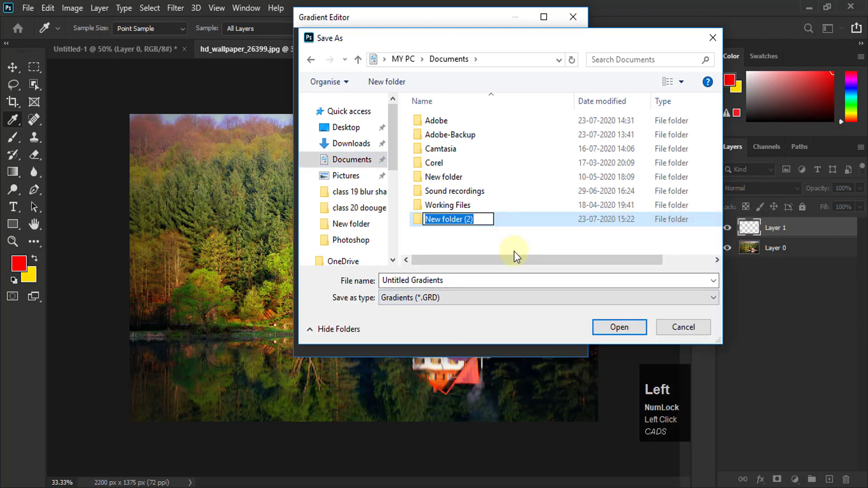
{"action": "type", "text": "g"}
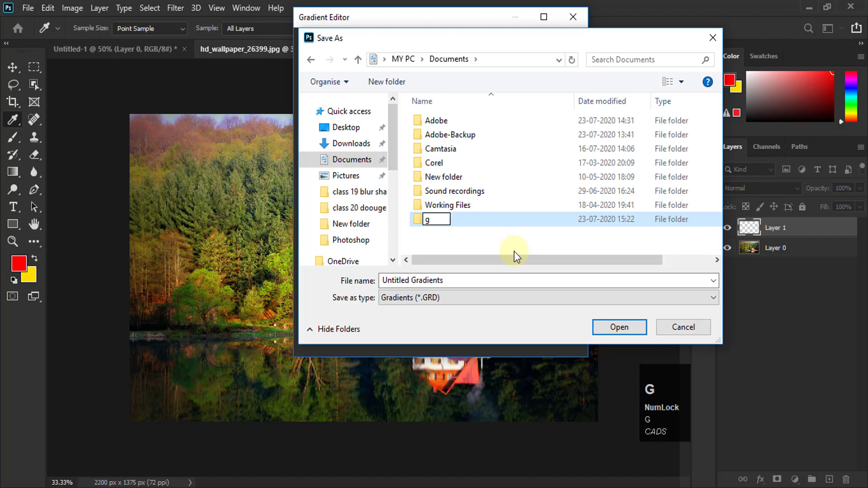
{"action": "key", "text": "Return"}
{"action": "double_click", "coordinate": [447, 219]}
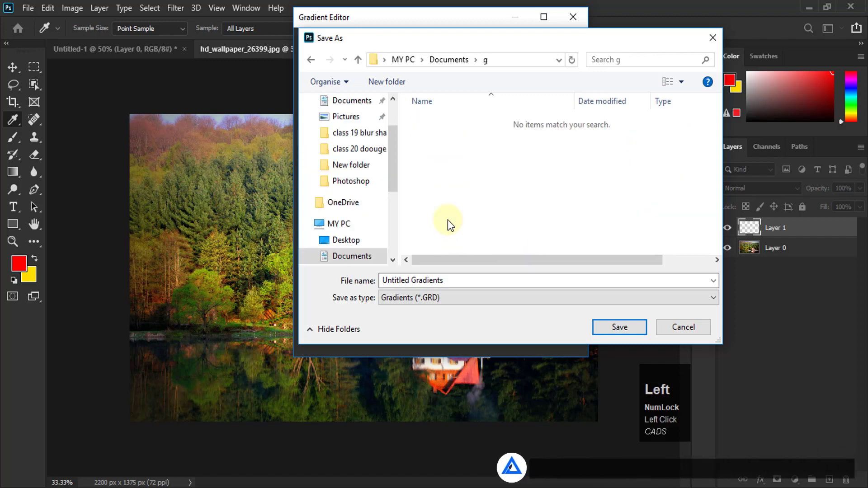
Name the export file my Gradients and save it as a GRD file in the g folder
{"action": "left_click", "coordinate": [408, 281]}
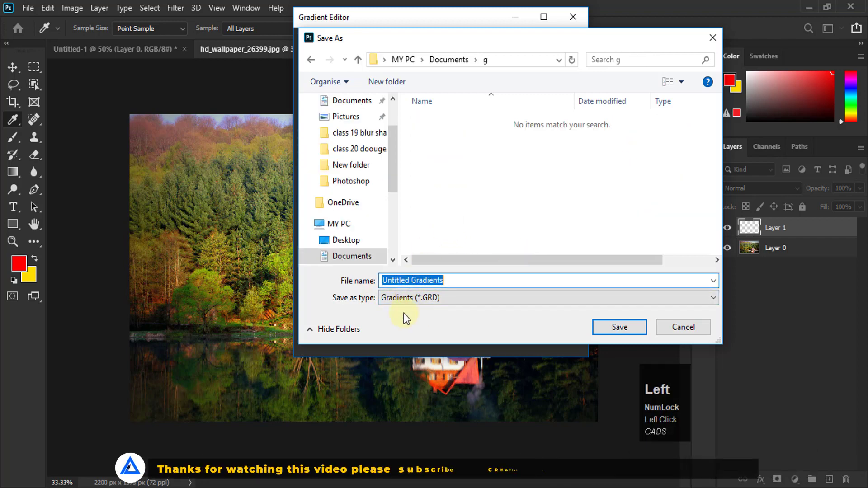
{"action": "left_click", "coordinate": [409, 280]}
{"action": "key", "text": "BackSpace"}
{"action": "key", "text": "BackSpace"}
{"action": "key", "text": "BackSpace"}
{"action": "key", "text": "BackSpace"}
{"action": "key", "text": "BackSpace"}
{"action": "key", "text": "BackSpace"}
{"action": "key", "text": "BackSpace"}
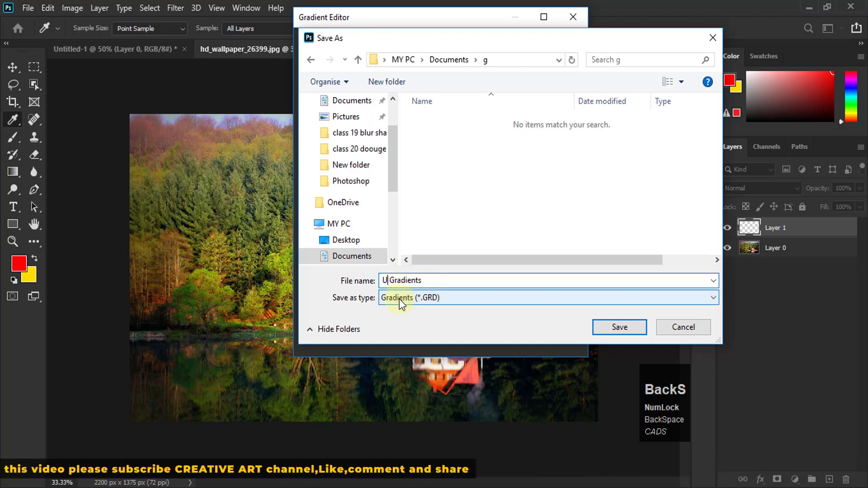
{"action": "key", "text": "BackSpace"}
{"action": "type", "text": "my"}
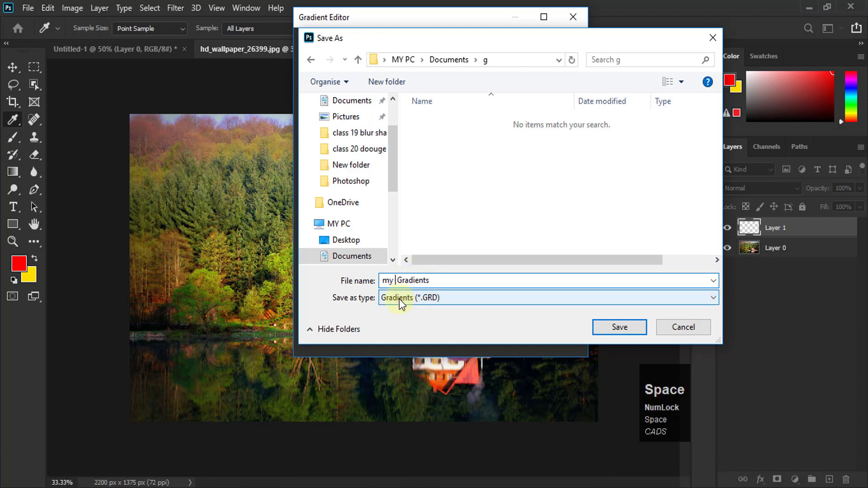
{"action": "key", "text": "BackSpace"}
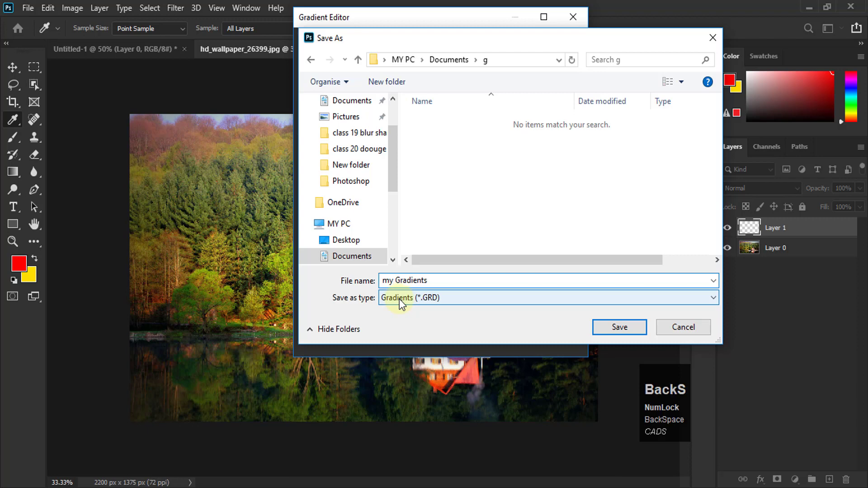
{"action": "left_click", "coordinate": [620, 327]}
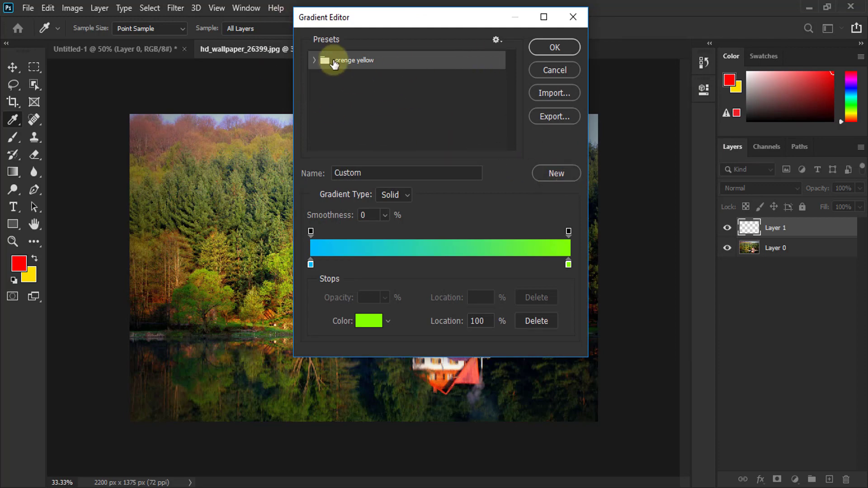
Delete the orenge yellow preset group and close the Gradient Editor without applying the edited gradient
{"action": "right_click", "coordinate": [335, 63]}
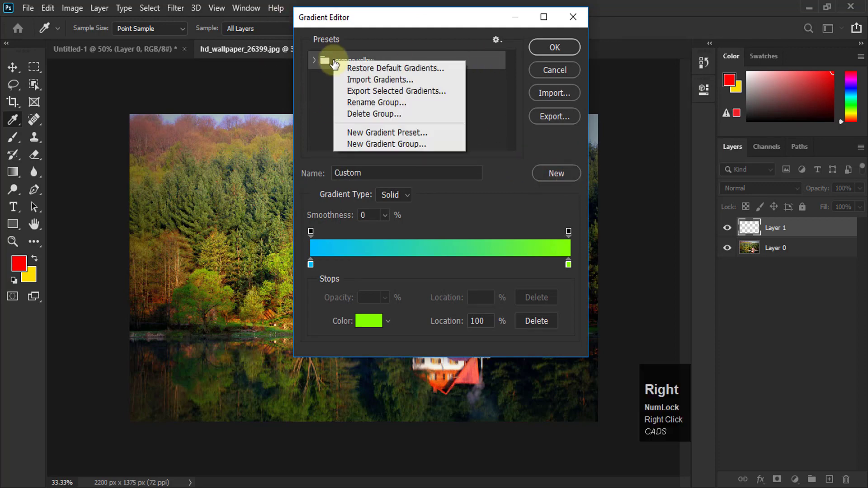
{"action": "left_click", "coordinate": [362, 113]}
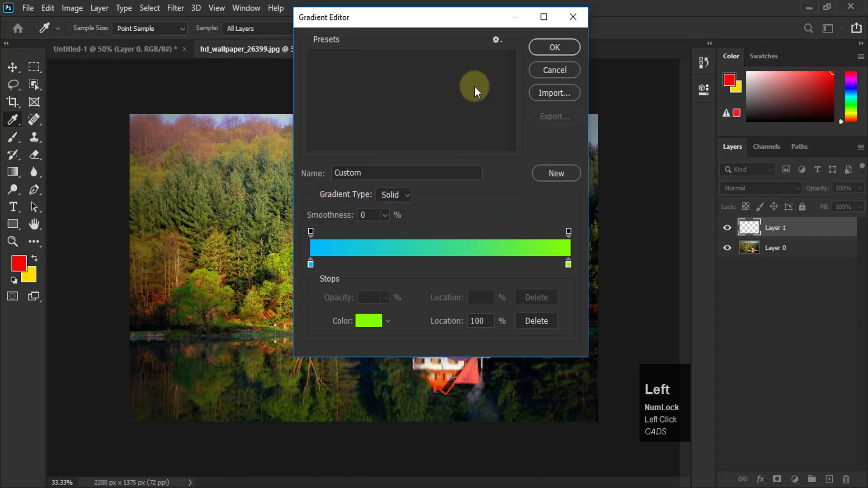
{"action": "left_click", "coordinate": [574, 71]}
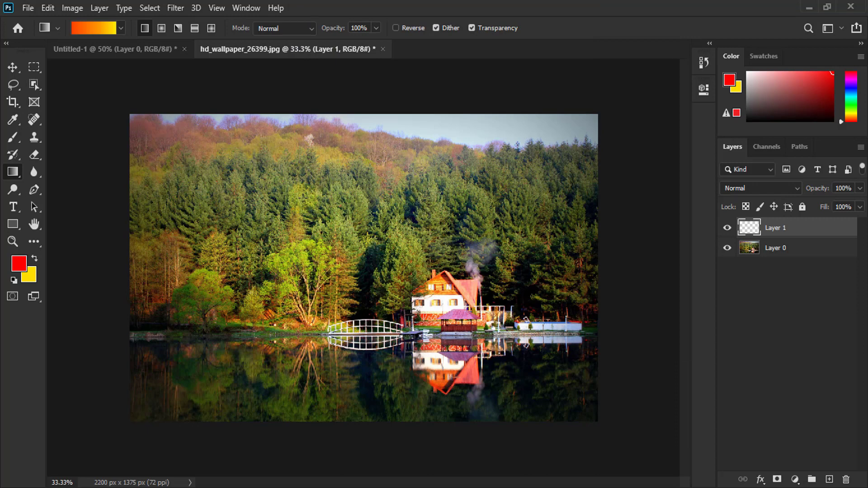
Import my Gradients.grd from the g folder in Documents into the Gradient Editor's presets
{"action": "left_click", "coordinate": [75, 33]}
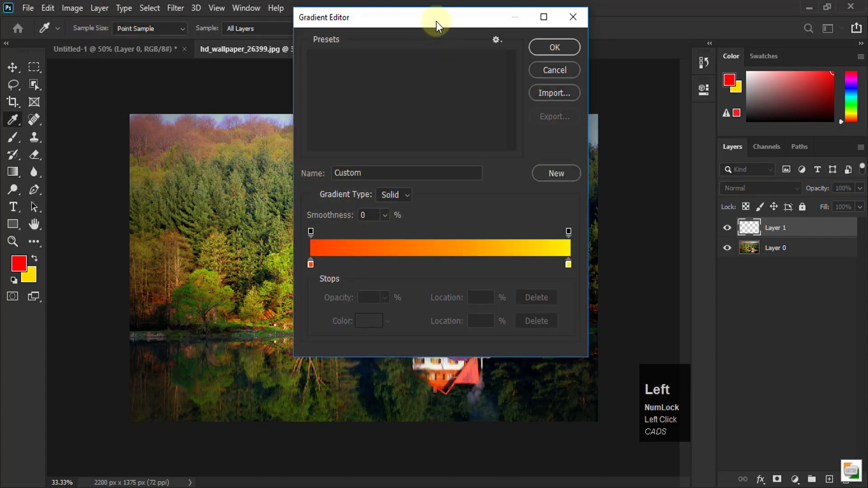
{"action": "left_click_drag", "start_coordinate": [436, 21], "coordinate": [413, 27]}
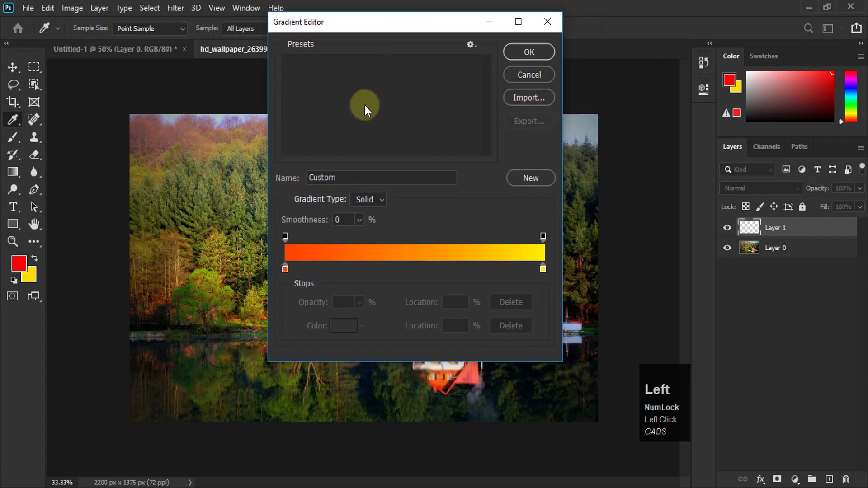
{"action": "left_click", "coordinate": [533, 97]}
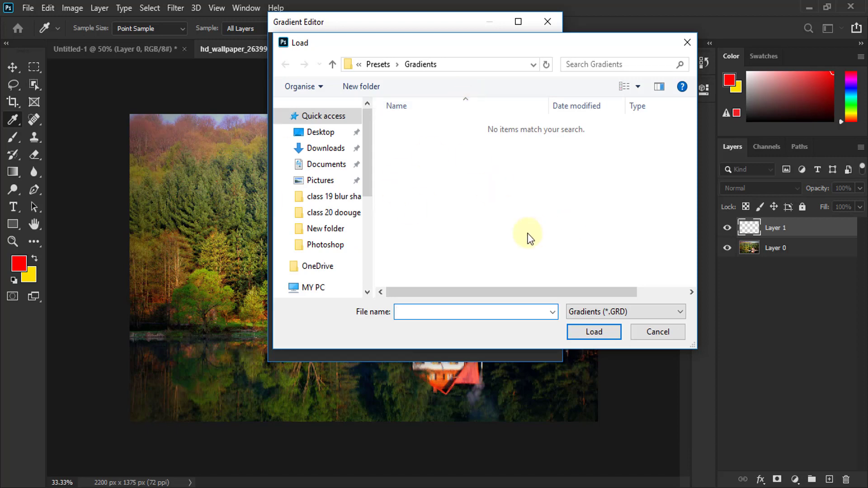
{"action": "left_click", "coordinate": [323, 164]}
{"action": "double_click", "coordinate": [404, 184]}
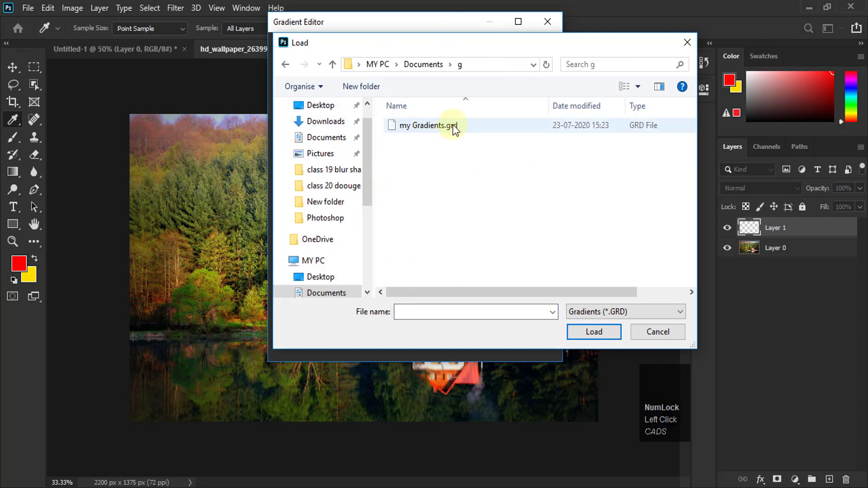
{"action": "left_click", "coordinate": [424, 125]}
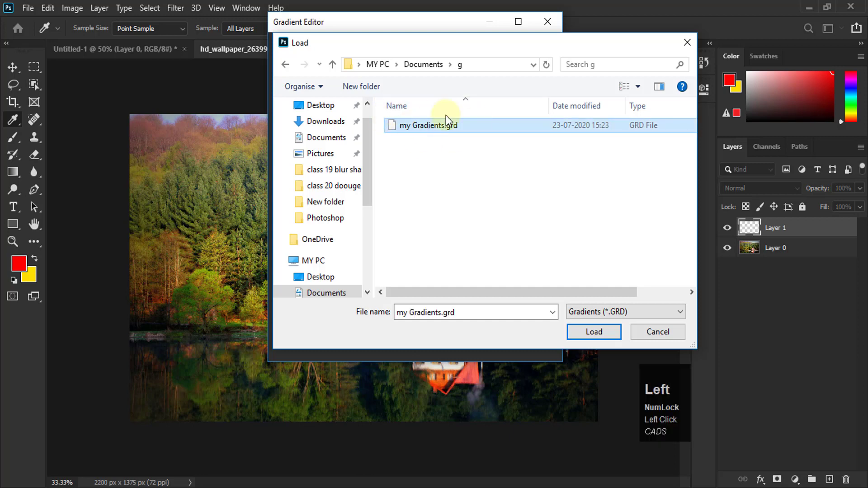
{"action": "left_click", "coordinate": [601, 332]}
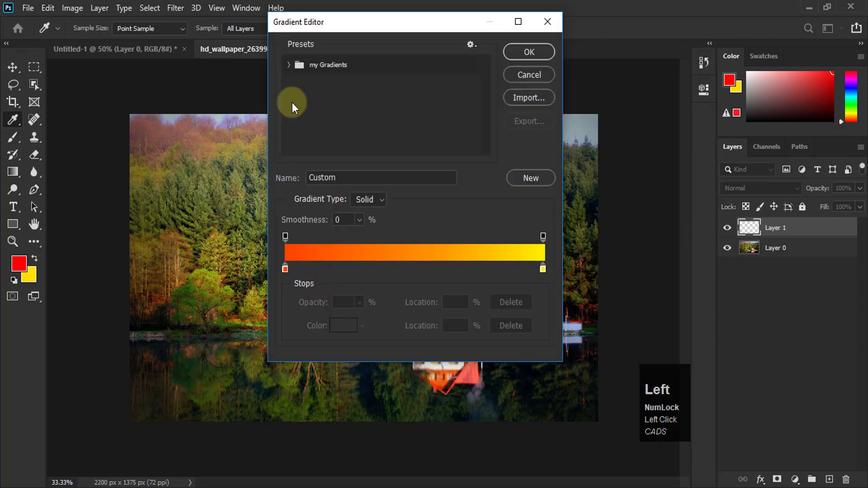
Load the blue-to-lime-green preset from the imported orenge yellow group inside my Gradients as the active gradient
{"action": "left_click", "coordinate": [289, 66]}
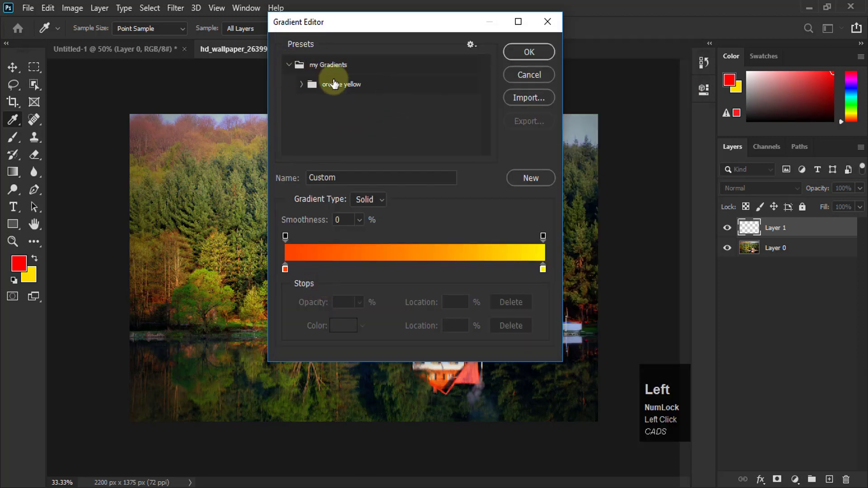
{"action": "left_click", "coordinate": [301, 85]}
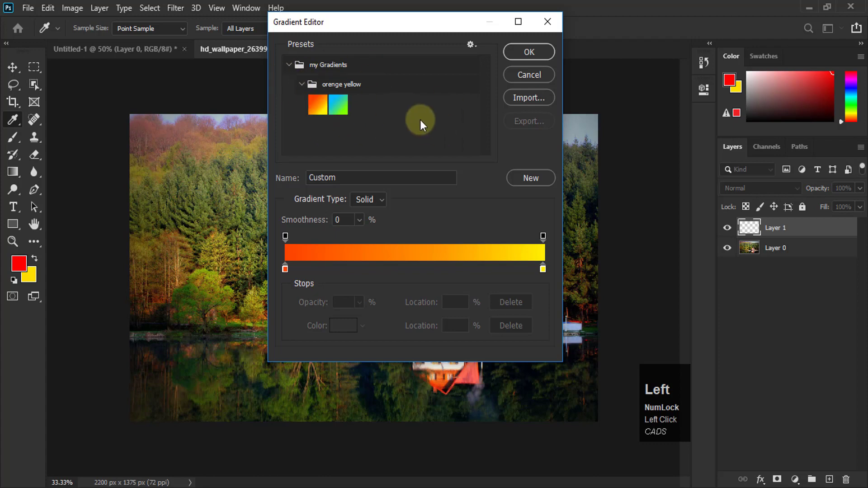
{"action": "left_click", "coordinate": [339, 105]}
{"action": "left_click", "coordinate": [528, 52]}
Try a diagonal linear gradient on Layer 1 from the photo's lower-left to its upper-right area, and undo it
{"action": "left_click_drag", "start_coordinate": [164, 407], "coordinate": [560, 169]}
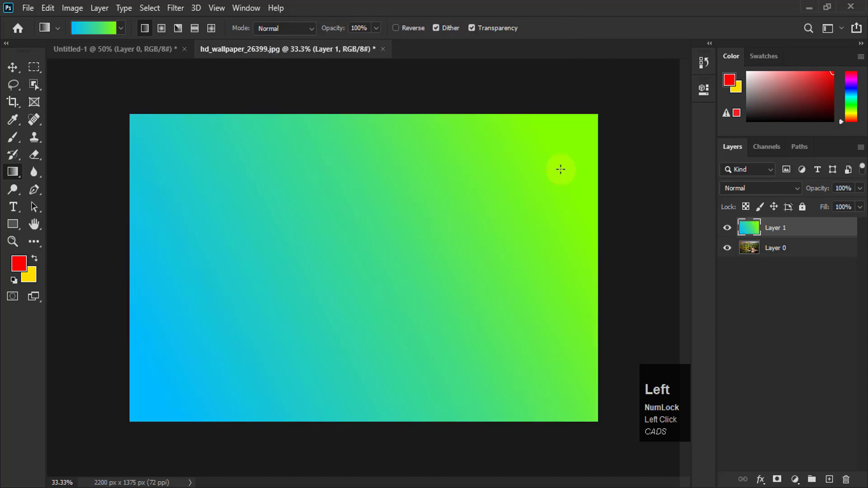
{"action": "key", "text": "ctrl+z"}
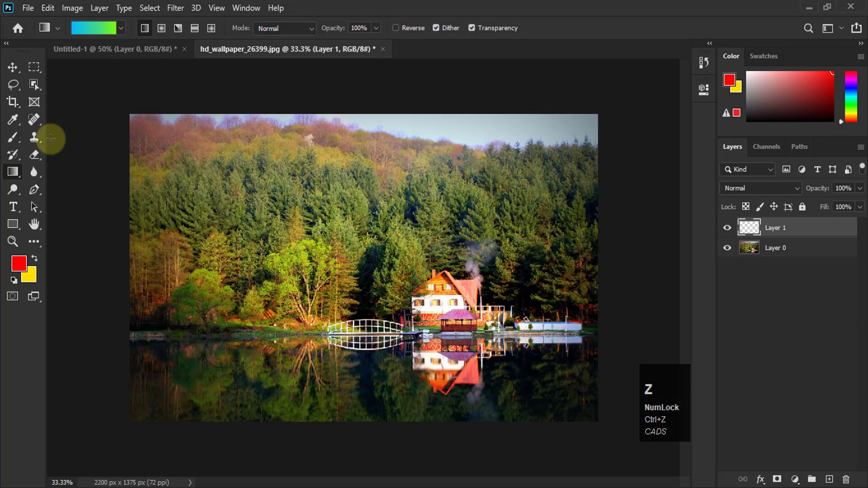
{"action": "left_click", "coordinate": [98, 28]}
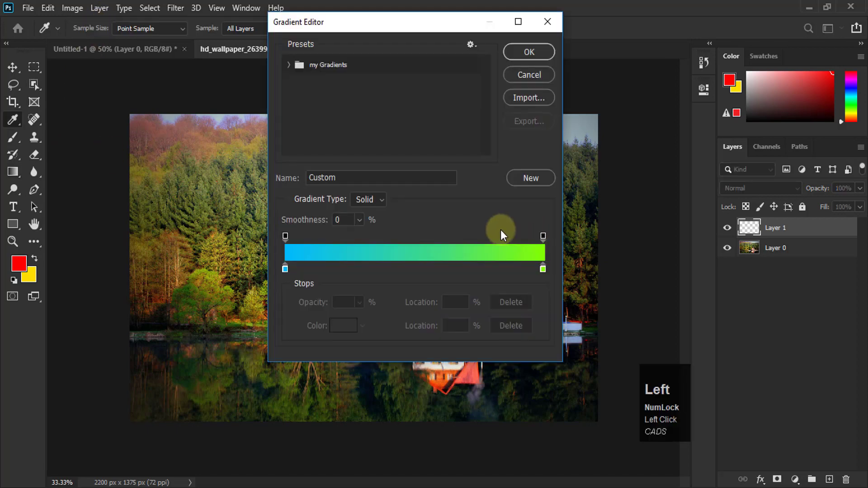
{"action": "key", "text": "Escape"}
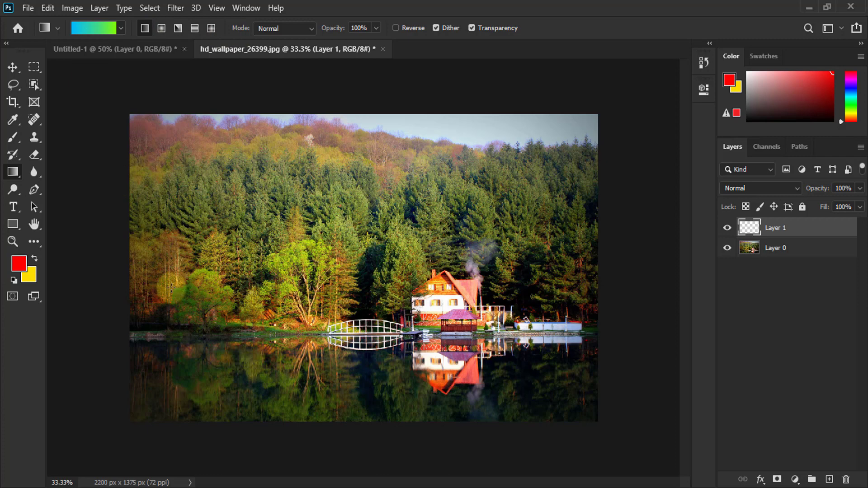
Try several linear gradients on Layer 1, mostly running horizontally across the photo, and undo each one
{"action": "left_click_drag", "start_coordinate": [145, 276], "coordinate": [533, 277]}
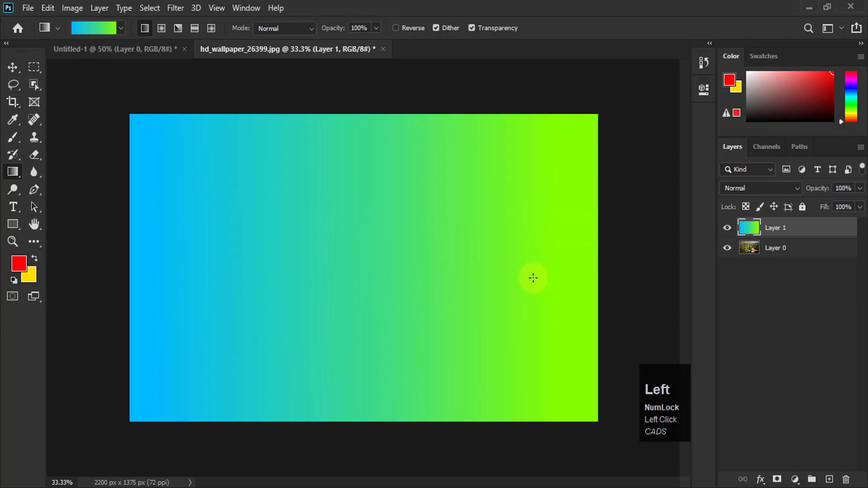
{"action": "key", "text": "ctrl+z"}
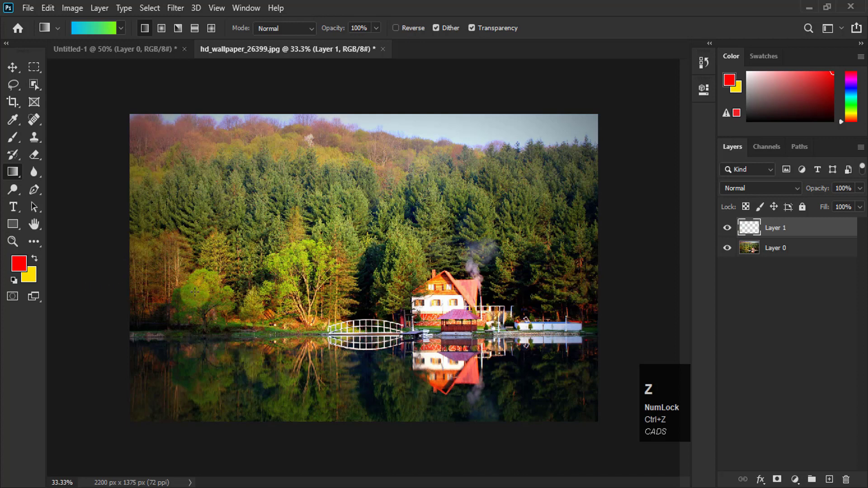
{"action": "left_click_drag", "start_coordinate": [145, 279], "coordinate": [552, 277]}
{"action": "key", "text": "ctrl+z"}
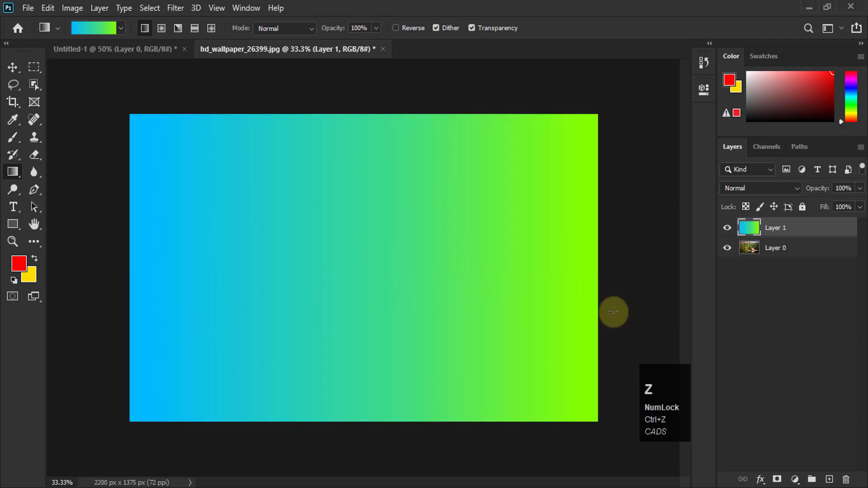
{"action": "left_click_drag", "start_coordinate": [154, 402], "coordinate": [329, 294]}
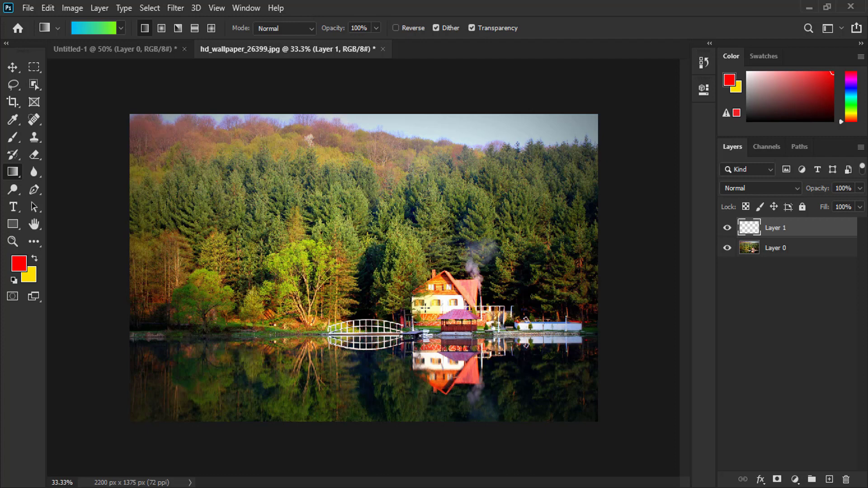
{"action": "left_click_drag", "start_coordinate": [177, 265], "coordinate": [515, 271]}
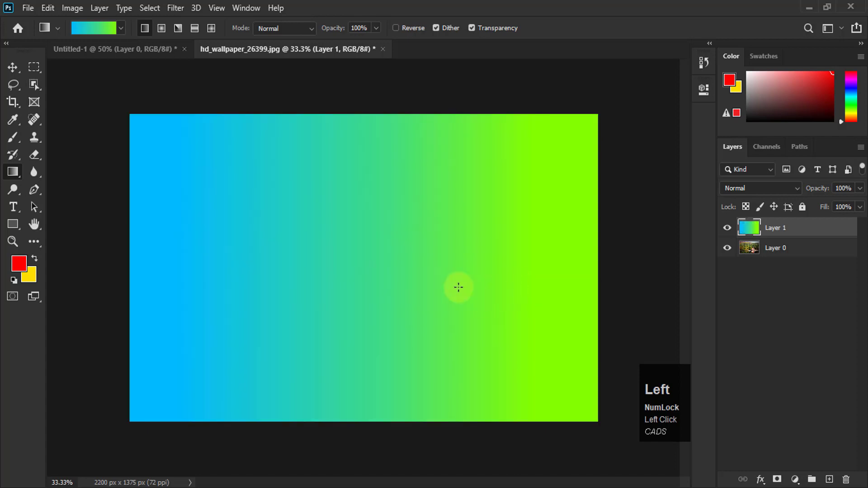
{"action": "key", "text": "ctrl+z"}
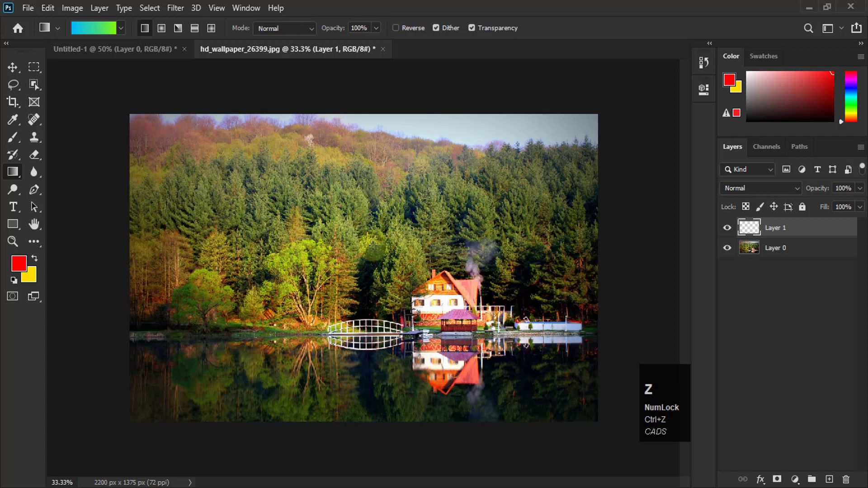
Fill Layer 1 with a radial blue-to-lime-green gradient from near the photo's centre to its lower-right corner
{"action": "left_click", "coordinate": [162, 28]}
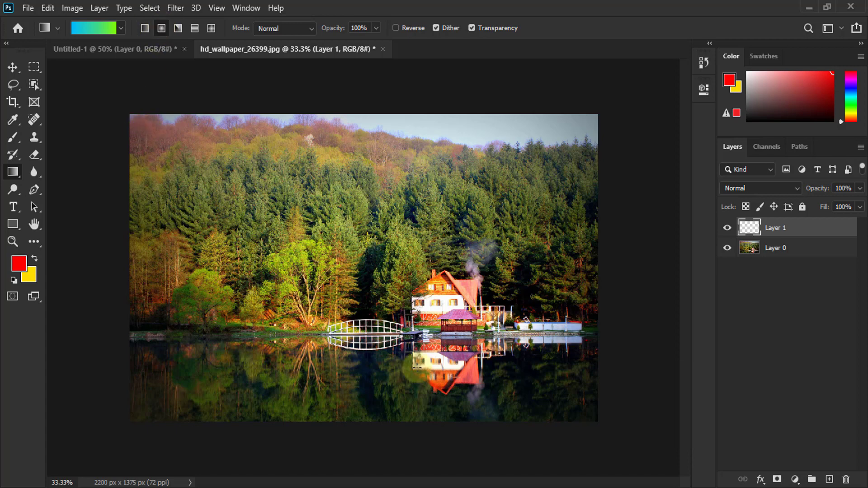
{"action": "left_click_drag", "start_coordinate": [344, 265], "coordinate": [601, 417]}
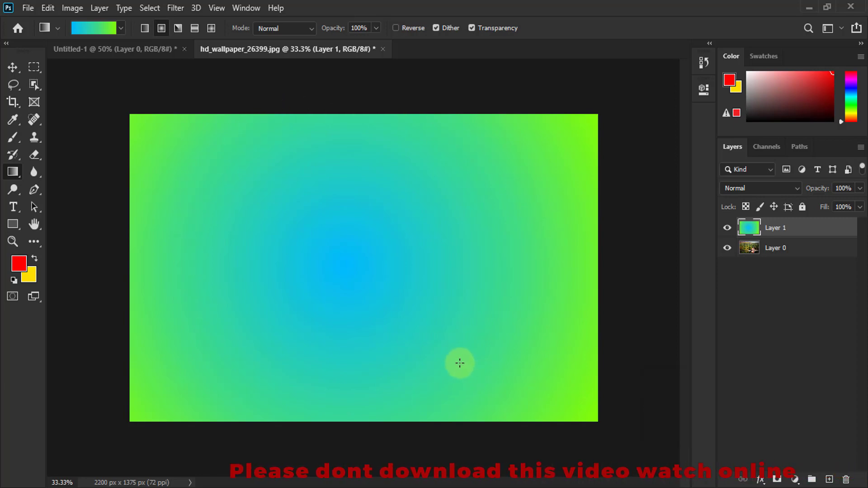
Undo the radial fill, and try an angle gradient on Layer 1 ending at the photo's lower-right corner before undoing it
{"action": "key", "text": "ctrl+z"}
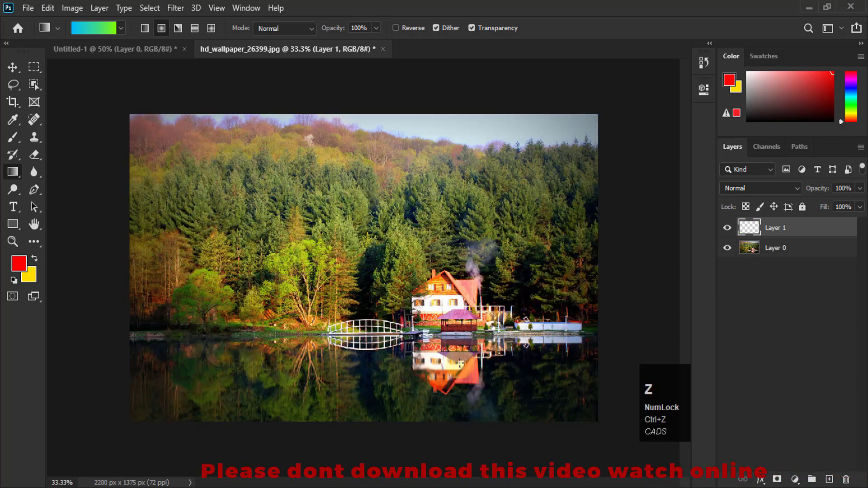
{"action": "left_click", "coordinate": [179, 28]}
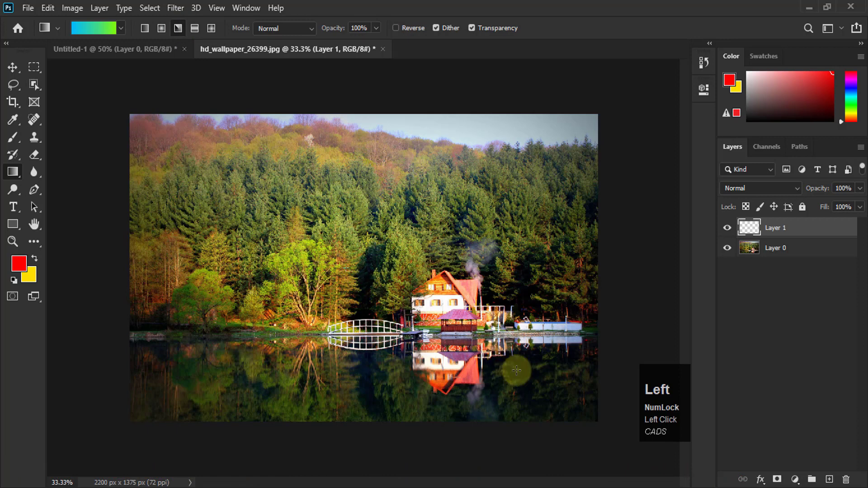
{"action": "left_click_drag", "start_coordinate": [517, 370], "coordinate": [591, 421]}
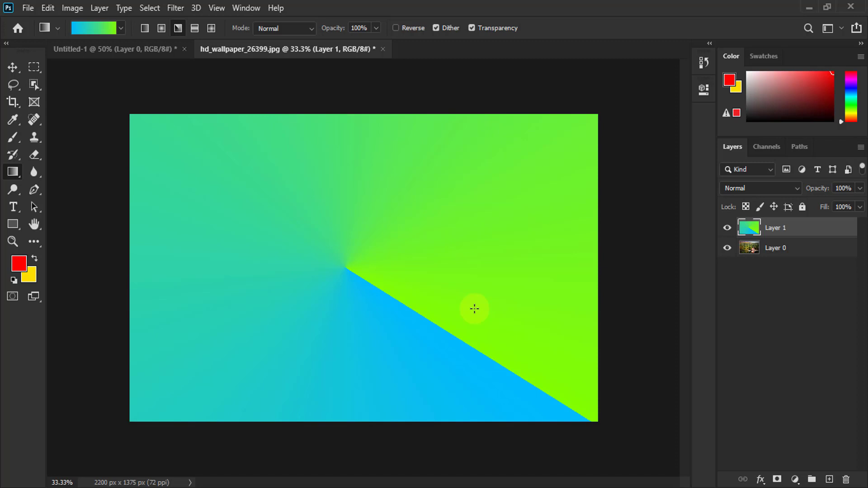
{"action": "key", "text": "ctrl+z"}
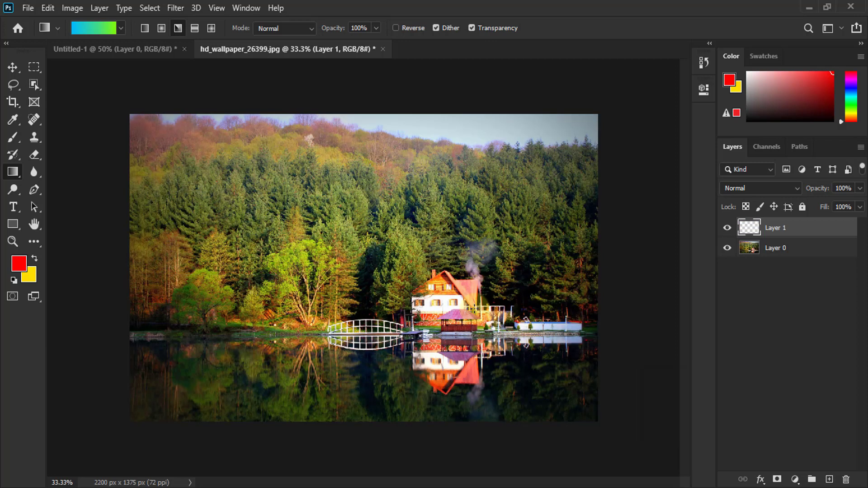
Change the blue starting stop of the active gradient to dark grey 545454
{"action": "left_click", "coordinate": [94, 28]}
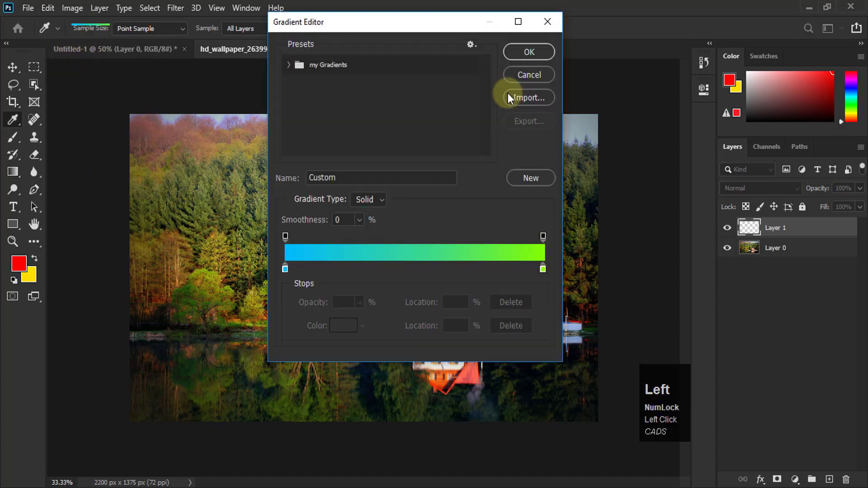
{"action": "left_click_drag", "start_coordinate": [434, 28], "coordinate": [598, 6]}
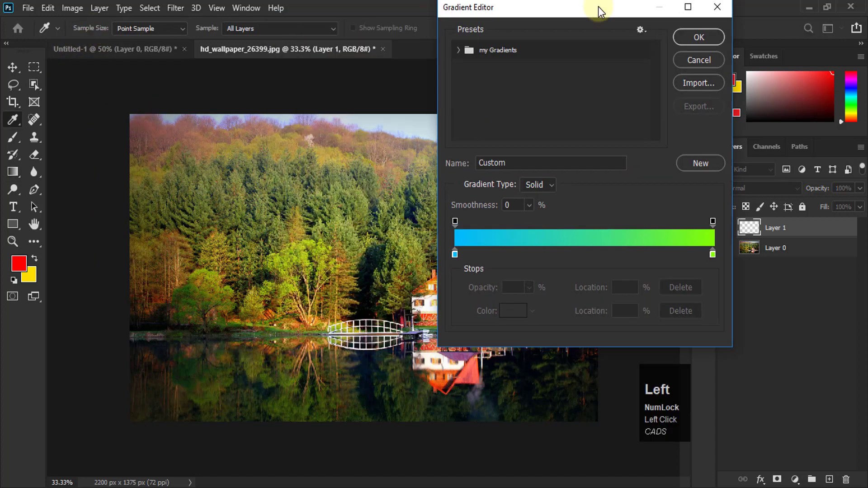
{"action": "left_click", "coordinate": [454, 257]}
{"action": "left_click", "coordinate": [512, 315]}
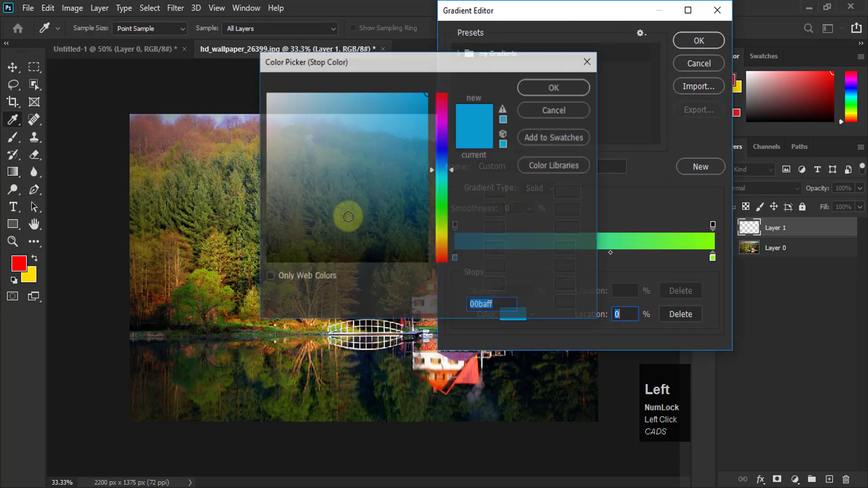
{"action": "left_click_drag", "start_coordinate": [273, 178], "coordinate": [246, 206]}
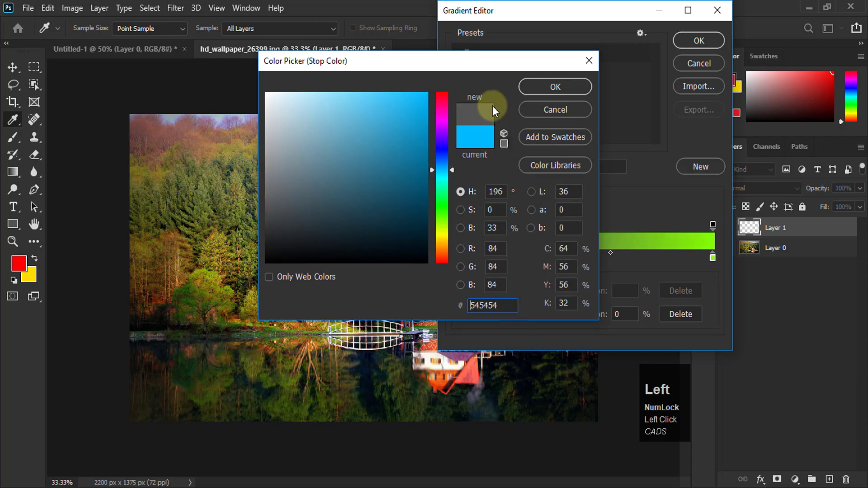
{"action": "left_click", "coordinate": [537, 92]}
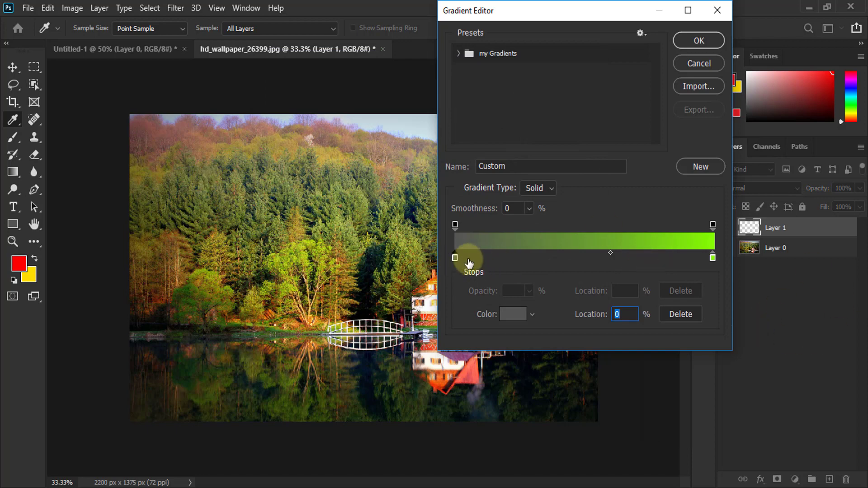
Copy the dark grey stop to 68% and to the end of the gradient, removing the lime-green end stop
{"action": "left_click_drag", "start_coordinate": [454, 257], "coordinate": [631, 262]}
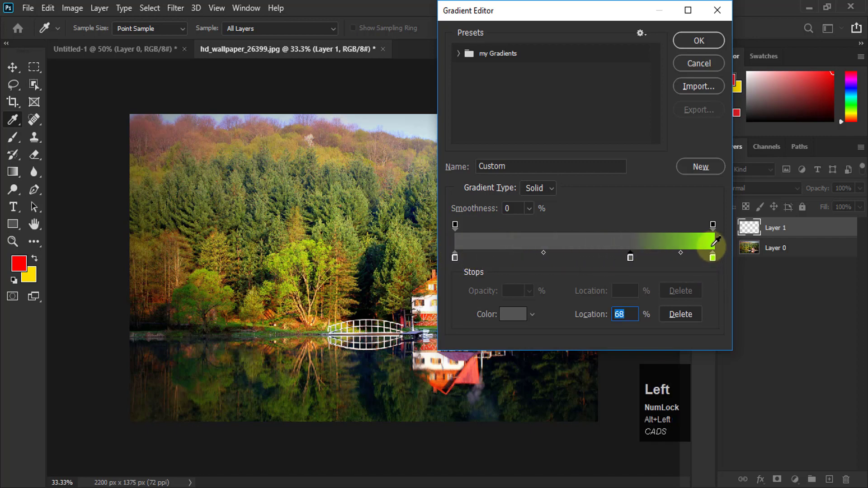
{"action": "left_click_drag", "start_coordinate": [713, 257], "coordinate": [714, 284]}
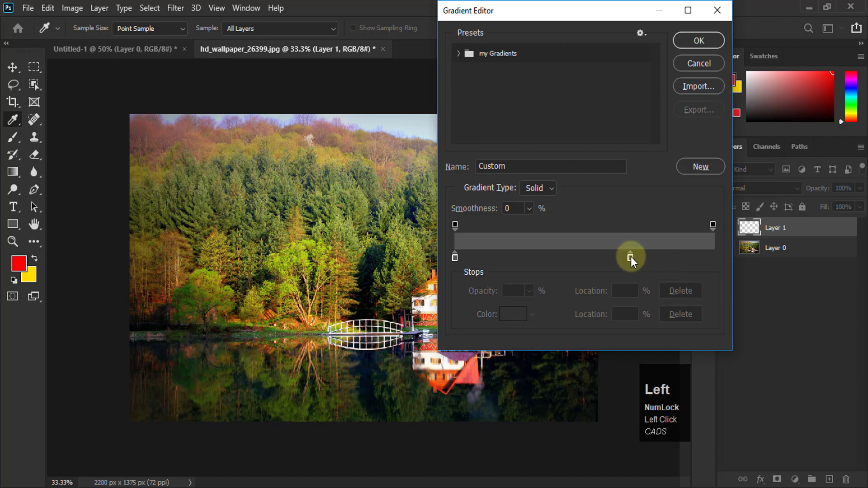
{"action": "mouse_move", "coordinate": [631, 256]}
{"action": "left_mouse_down"}
{"action": "mouse_move", "coordinate": [717, 254]}
{"action": "mouse_move", "coordinate": [631, 255]}
{"action": "left_mouse_up"}
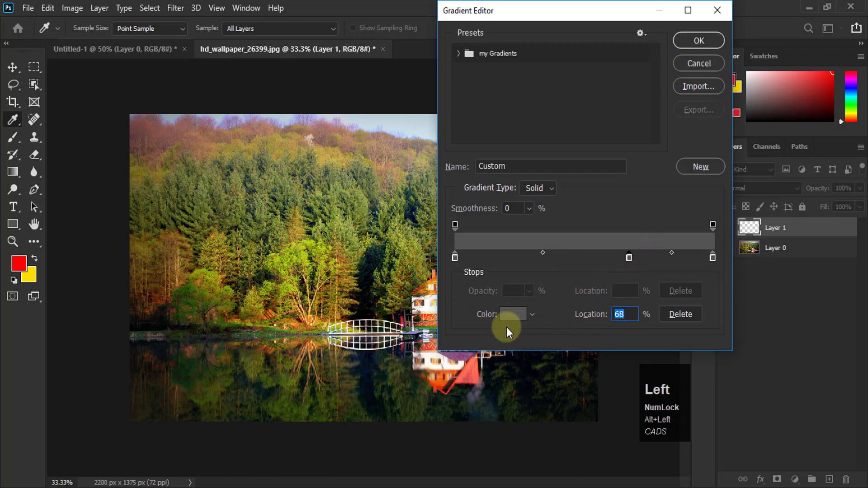
Recolour the 68% stop to a very light neutral grey
{"action": "left_click", "coordinate": [511, 314]}
{"action": "left_click", "coordinate": [264, 144]}
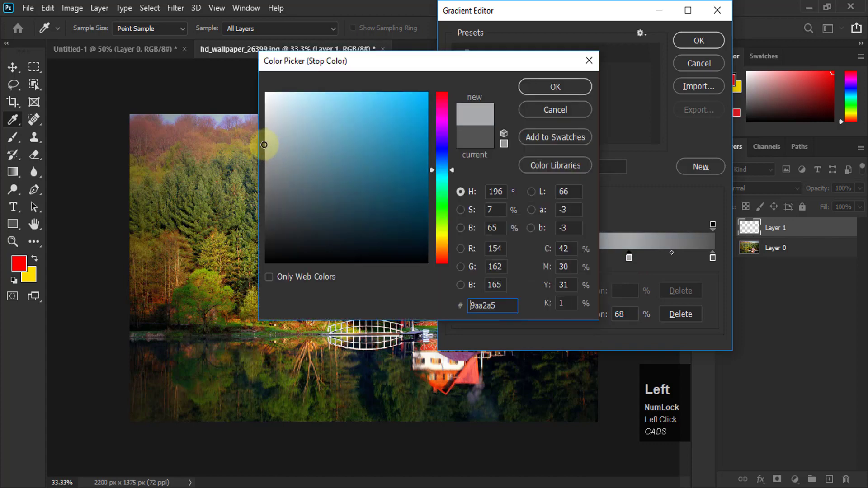
{"action": "left_click_drag", "start_coordinate": [264, 145], "coordinate": [266, 134]}
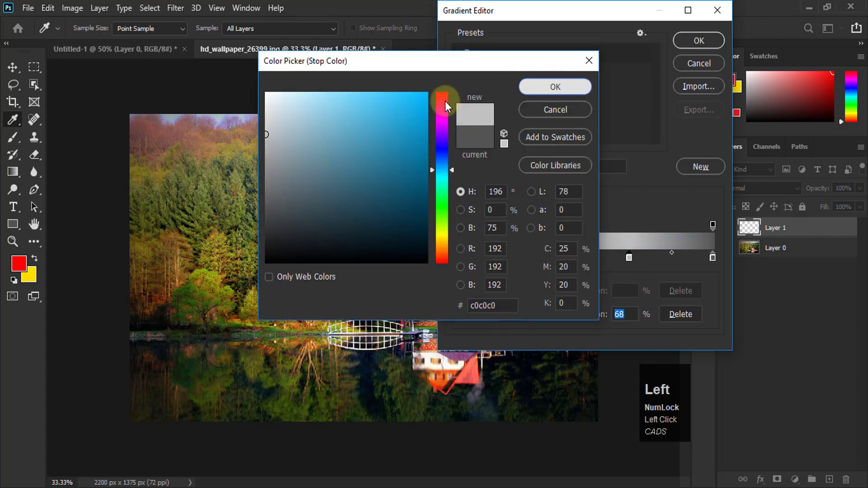
{"action": "key", "text": "Return"}
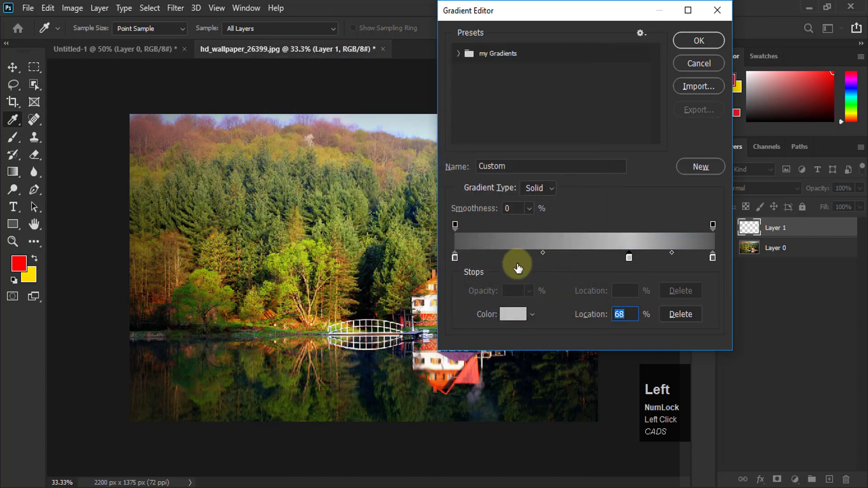
{"action": "double_click", "coordinate": [629, 258]}
{"action": "mouse_move", "coordinate": [267, 174]}
{"action": "left_mouse_down"}
{"action": "mouse_move", "coordinate": [279, 138]}
{"action": "mouse_move", "coordinate": [266, 112]}
{"action": "left_mouse_up"}
{"action": "left_click", "coordinate": [544, 88]}
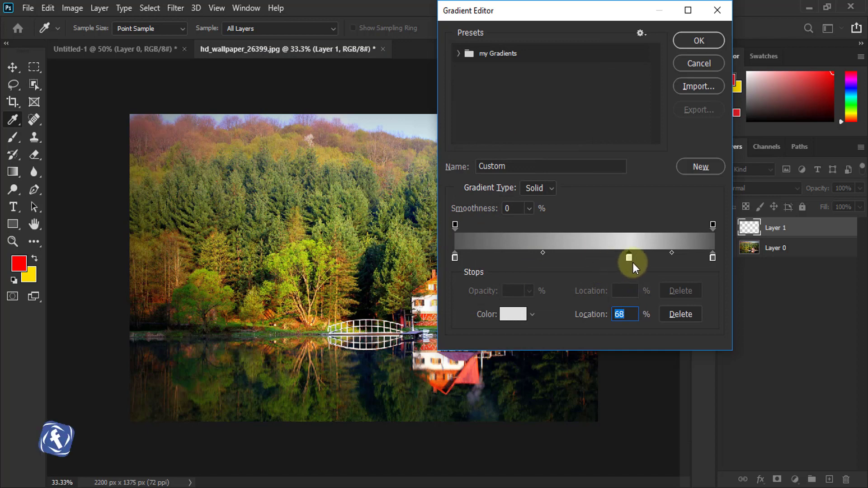
Duplicate the light and dark grey stops into an alternating pattern, with a dark stop mid-gradient and the first light stop at 23%
{"action": "left_click_drag", "start_coordinate": [630, 257], "coordinate": [526, 254]}
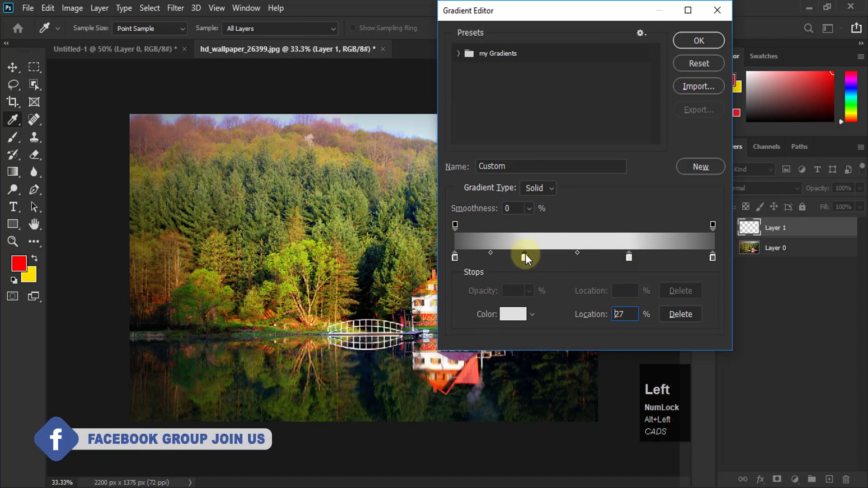
{"action": "left_click", "coordinate": [523, 257]}
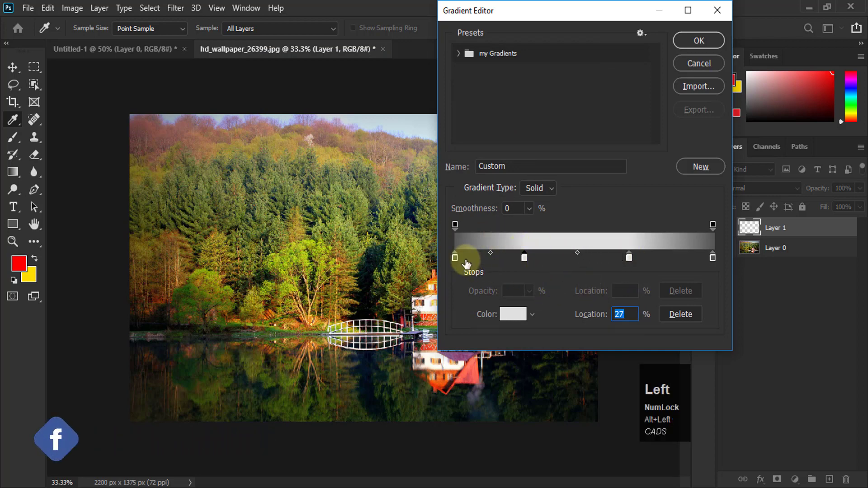
{"action": "left_click_drag", "start_coordinate": [455, 259], "coordinate": [659, 256]}
{"action": "left_click_drag", "start_coordinate": [524, 257], "coordinate": [513, 258]}
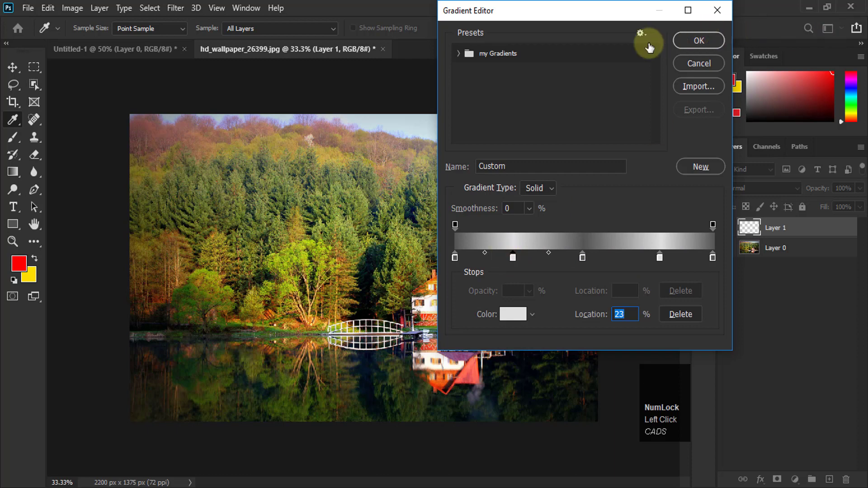
Set the gradient's smoothness to 100% and fill Layer 1 with it as an angle gradient from the photo's centre to its lower-right corner
{"action": "left_click", "coordinate": [530, 209]}
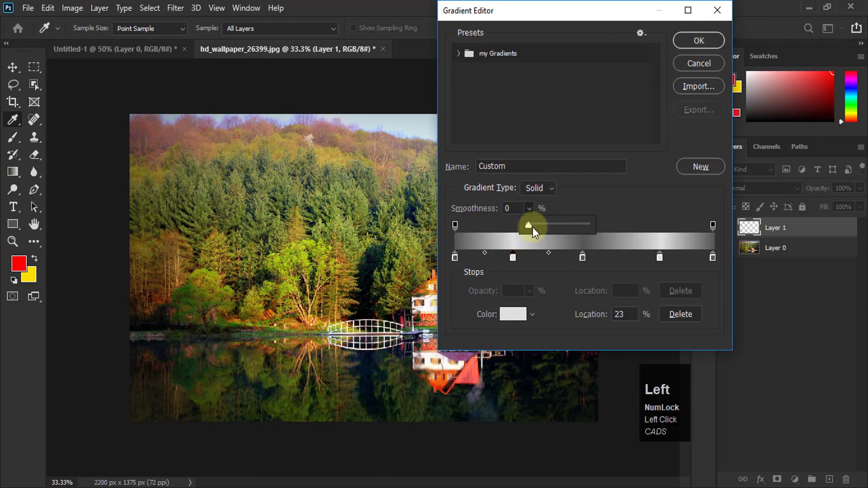
{"action": "left_click_drag", "start_coordinate": [533, 227], "coordinate": [612, 239]}
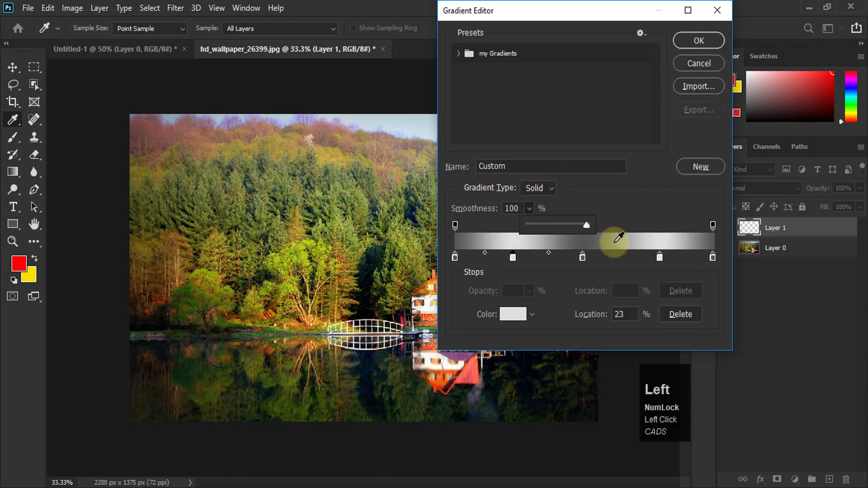
{"action": "left_click", "coordinate": [698, 40]}
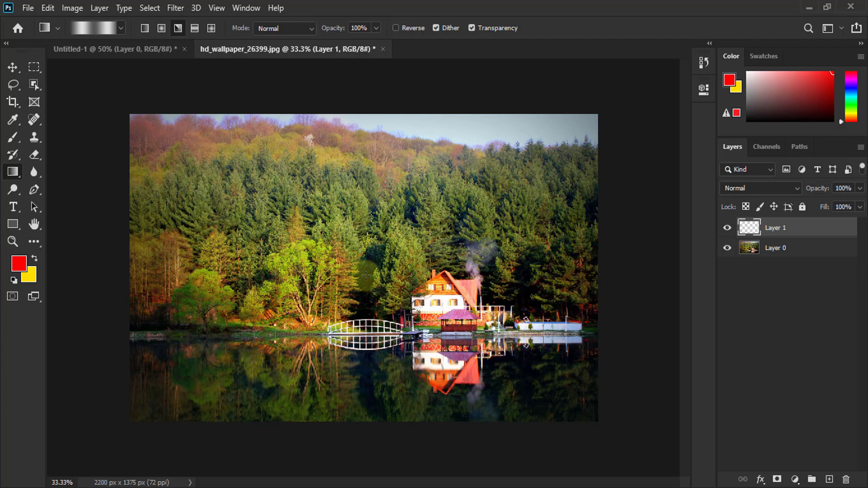
{"action": "left_click_drag", "start_coordinate": [360, 269], "coordinate": [585, 420]}
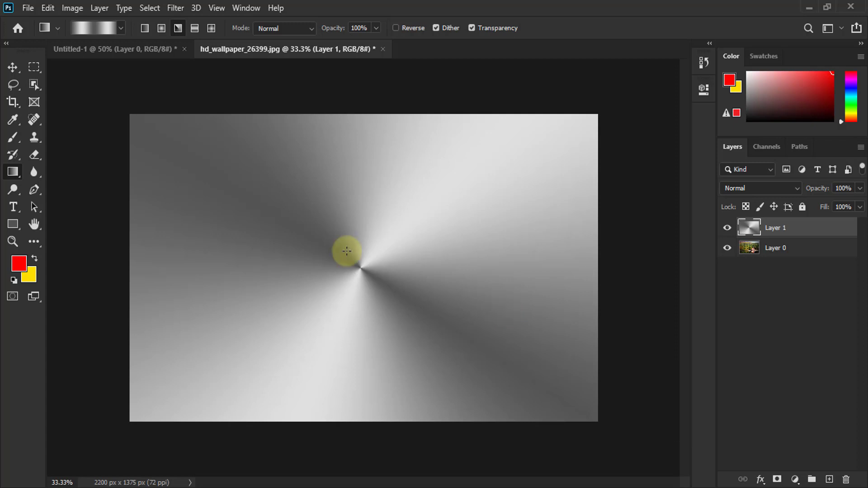
Copy the dark grey starting stop to 34% in the active gradient and recolour the copy to a darker grey
{"action": "left_click", "coordinate": [95, 28]}
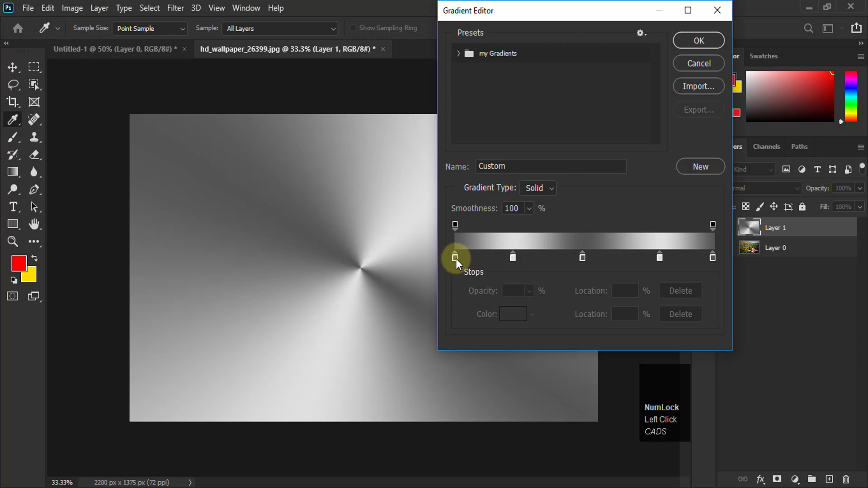
{"action": "left_click_drag", "start_coordinate": [454, 258], "coordinate": [543, 259]}
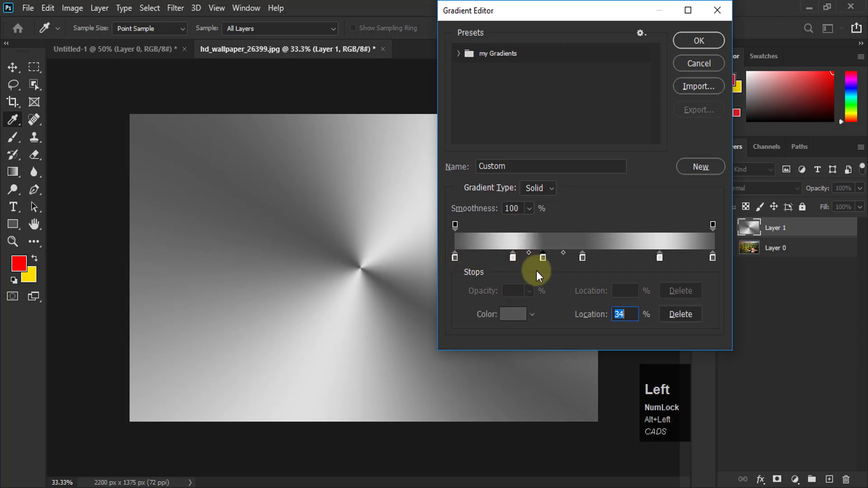
{"action": "left_click", "coordinate": [512, 314]}
{"action": "mouse_move", "coordinate": [303, 234]}
{"action": "left_mouse_down"}
{"action": "mouse_move", "coordinate": [271, 210]}
{"action": "mouse_move", "coordinate": [266, 228]}
{"action": "left_mouse_up"}
{"action": "left_click", "coordinate": [578, 87]}
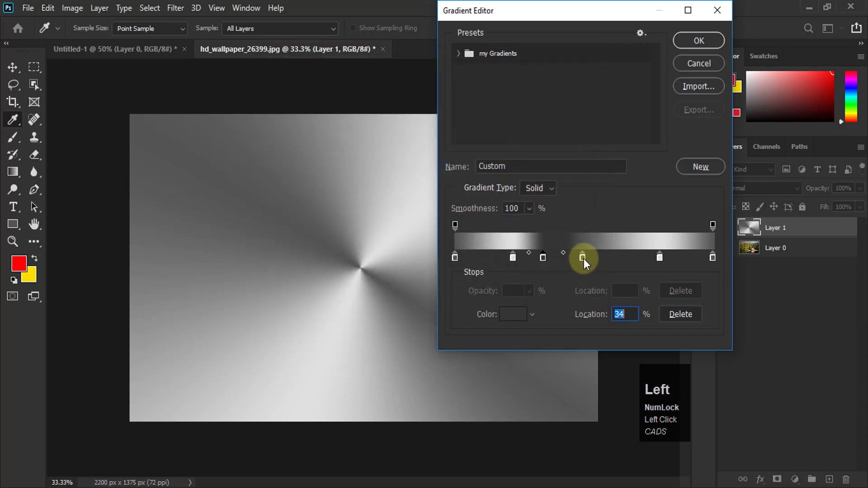
Duplicate the darkest stop further along, replace the middle dark stop with a light one, and position the outer light stops at 16% and 86%
{"action": "left_click_drag", "start_coordinate": [543, 261], "coordinate": [676, 259]}
{"action": "left_click_drag", "start_coordinate": [514, 258], "coordinate": [498, 257]}
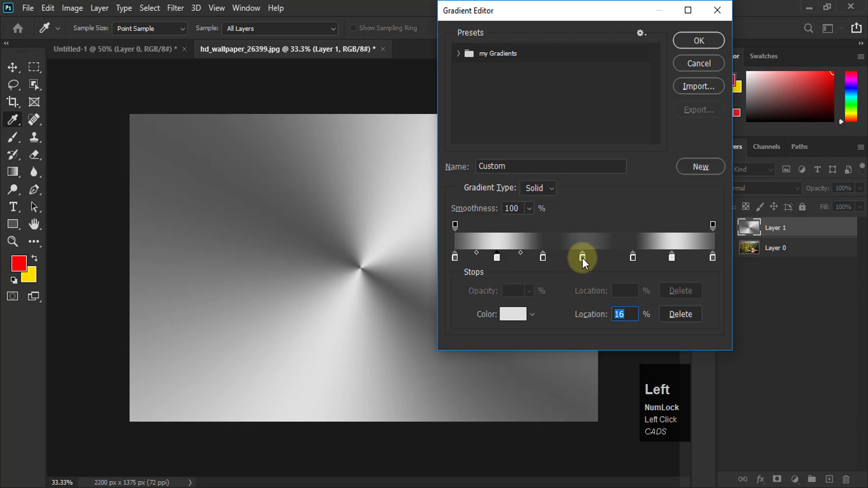
{"action": "left_click_drag", "start_coordinate": [582, 257], "coordinate": [581, 296]}
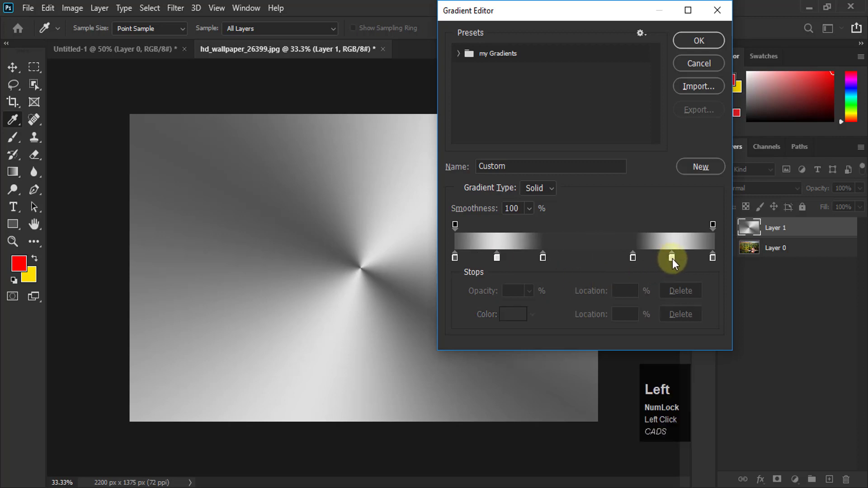
{"action": "mouse_move", "coordinate": [671, 258]}
{"action": "left_mouse_down"}
{"action": "mouse_move", "coordinate": [593, 259]}
{"action": "mouse_move", "coordinate": [677, 256]}
{"action": "left_mouse_up"}
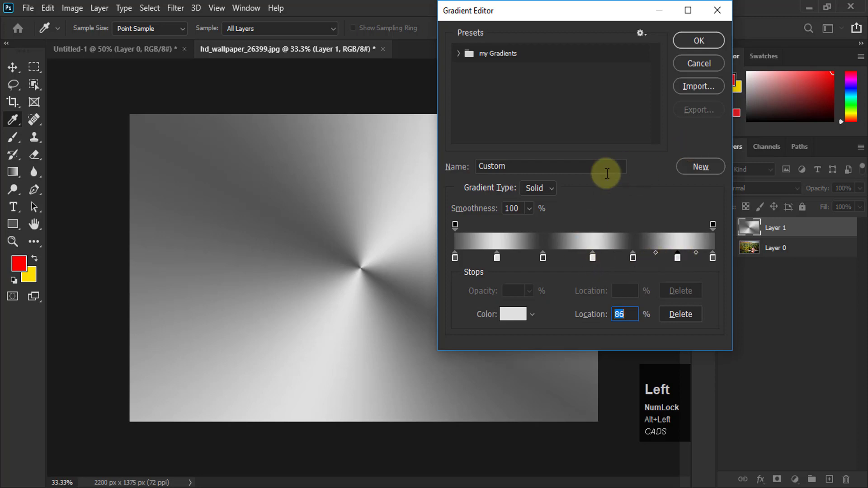
{"action": "left_click", "coordinate": [703, 40]}
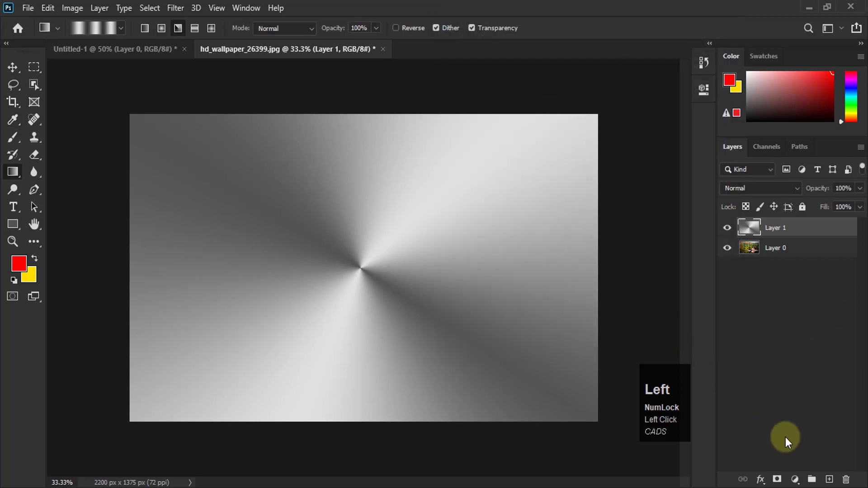
Add a new layer and fill it with the metallic grey angle gradient from the photo's centre to its lower-right corner
{"action": "left_click", "coordinate": [829, 479]}
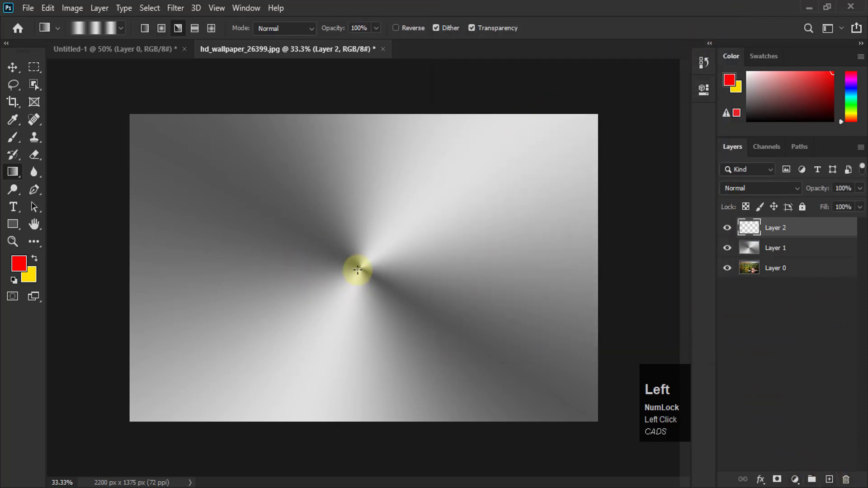
{"action": "left_click_drag", "start_coordinate": [358, 269], "coordinate": [595, 417]}
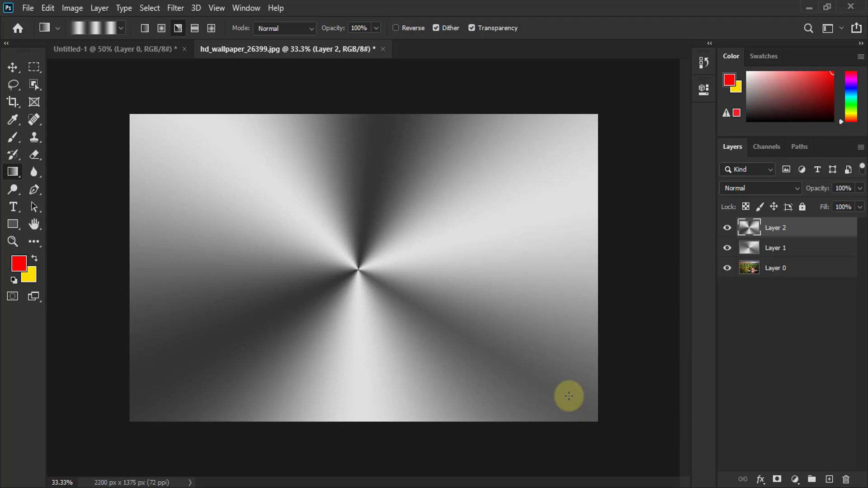
Choose the reflected gradient style and delete Layer 1 and Layer 2, keeping only the photo layer
{"action": "left_click", "coordinate": [195, 28]}
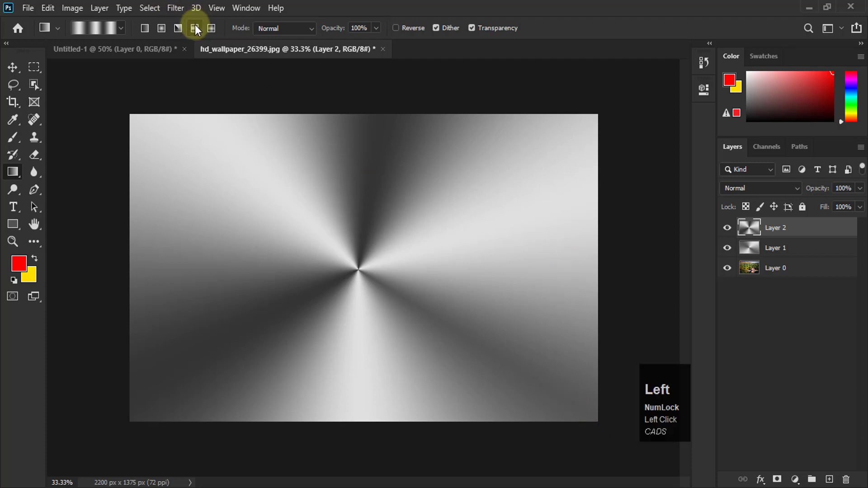
{"action": "left_click_drag", "start_coordinate": [737, 228], "coordinate": [846, 479]}
Restore the default gradients to the preset list in the Gradient Editor
{"action": "left_click", "coordinate": [101, 28]}
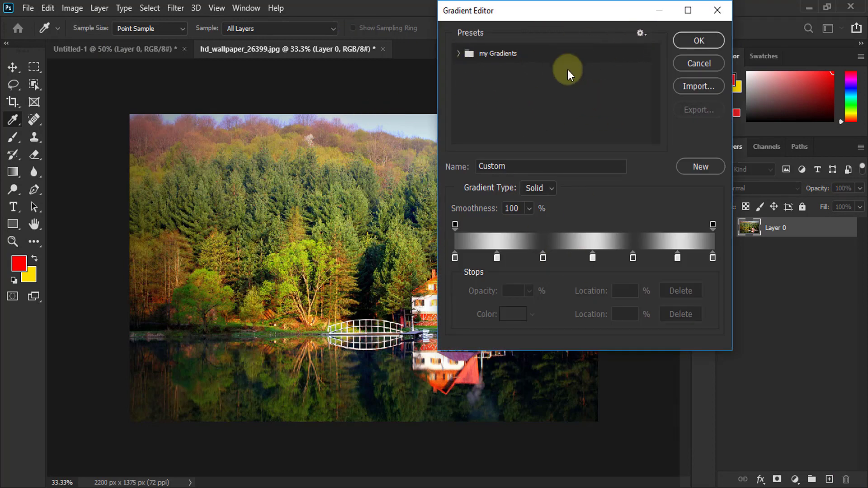
{"action": "left_click", "coordinate": [644, 33]}
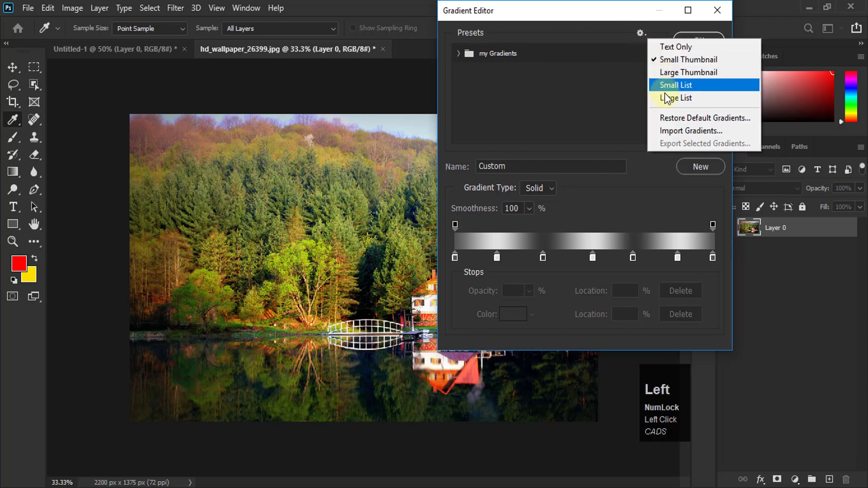
{"action": "left_click", "coordinate": [699, 118]}
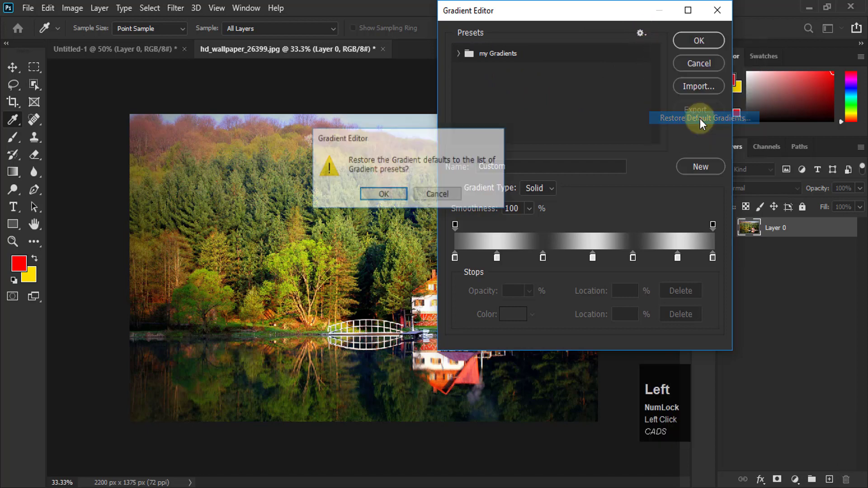
{"action": "left_click", "coordinate": [381, 195]}
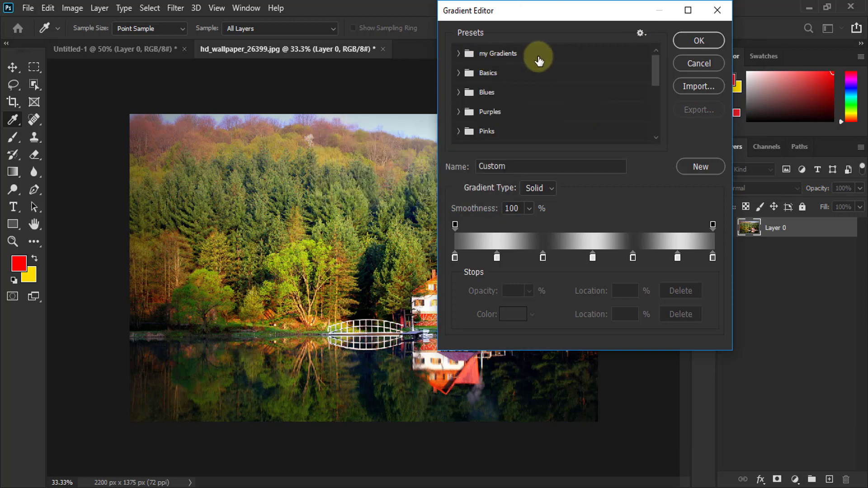
{"action": "left_click_drag", "start_coordinate": [657, 66], "coordinate": [652, 44]}
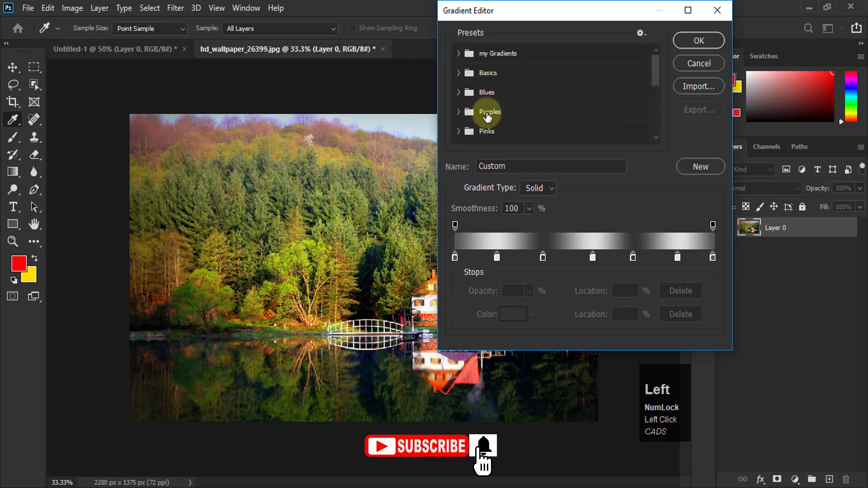
Load the Blue_24 preset from the Blues group as the active gradient
{"action": "left_click", "coordinate": [463, 93]}
{"action": "scroll", "coordinate": [657, 102], "scroll_direction": "down", "scroll_amount": 1}
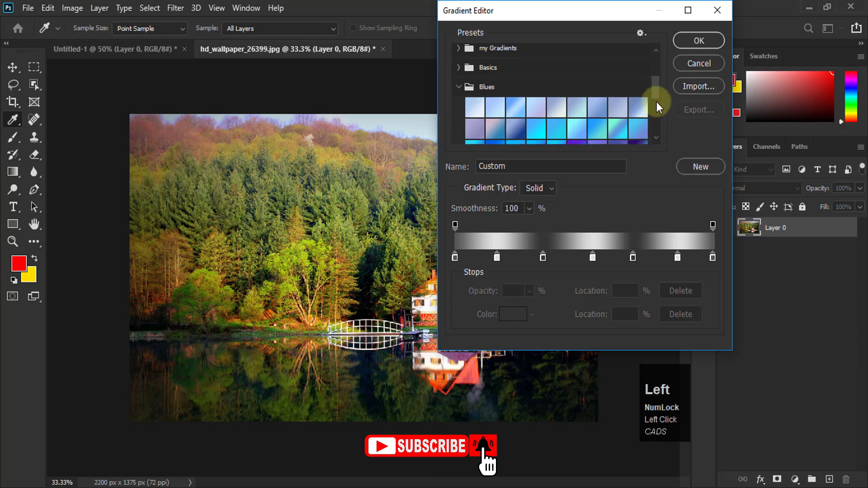
{"action": "scroll", "coordinate": [656, 103], "scroll_direction": "down", "scroll_amount": 3}
{"action": "left_click", "coordinate": [577, 83]}
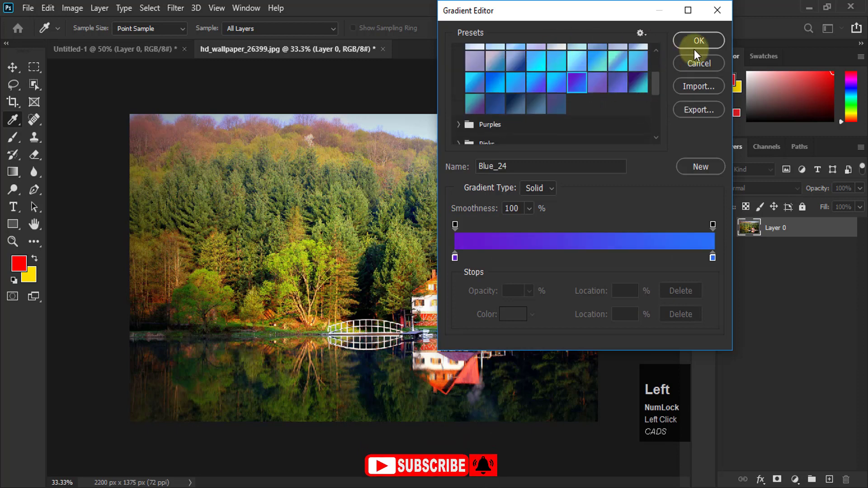
{"action": "left_click", "coordinate": [696, 51]}
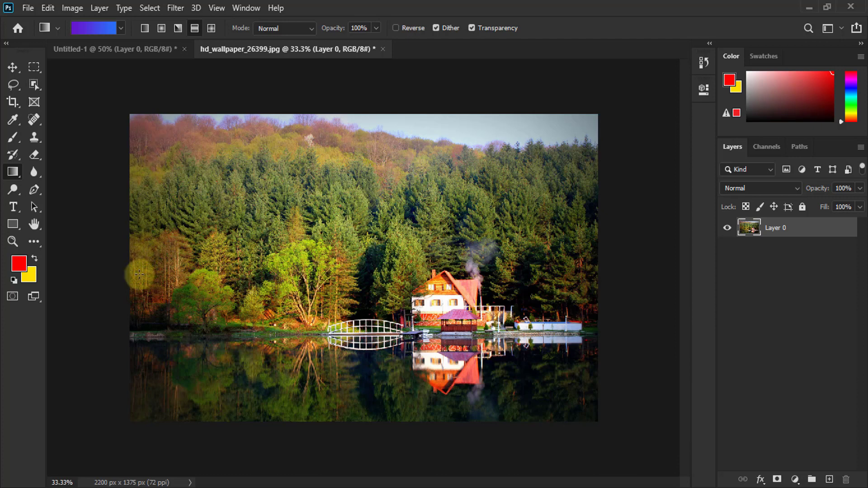
Try the reflected purple-to-blue gradient twice across the photo from its left edge to its right edge, undoing each fill
{"action": "left_click_drag", "start_coordinate": [139, 274], "coordinate": [567, 280]}
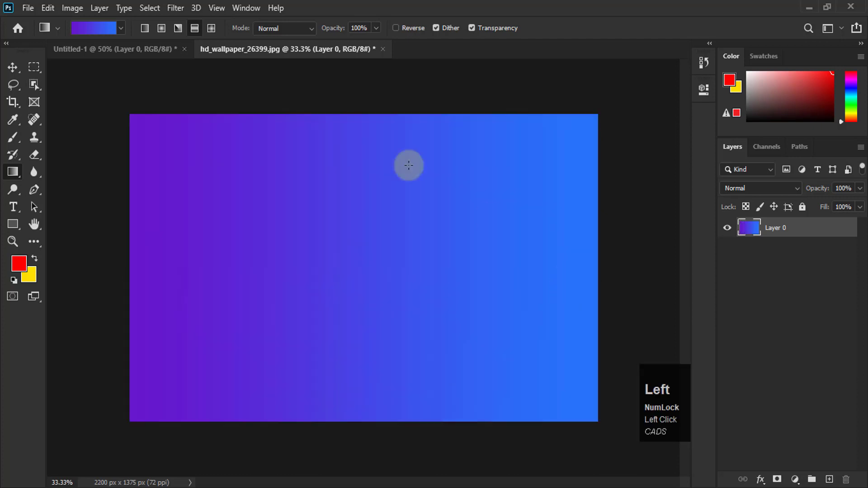
{"action": "left_click", "coordinate": [195, 29]}
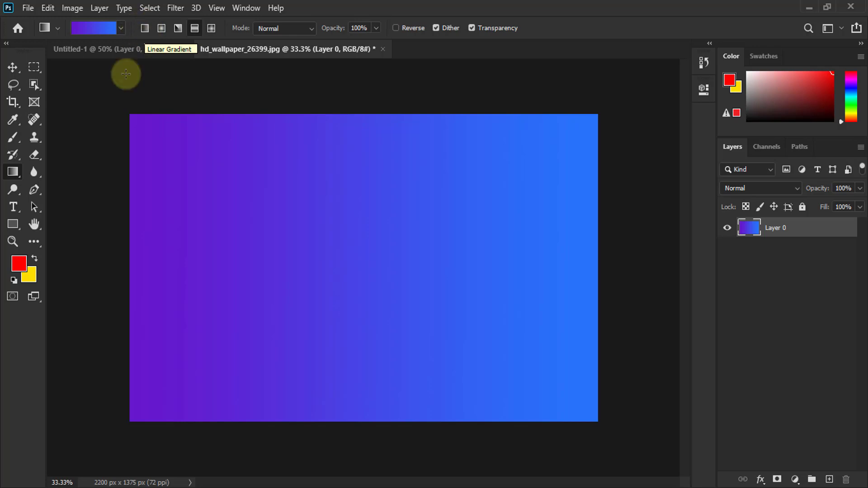
{"action": "key", "text": "ctrl+z"}
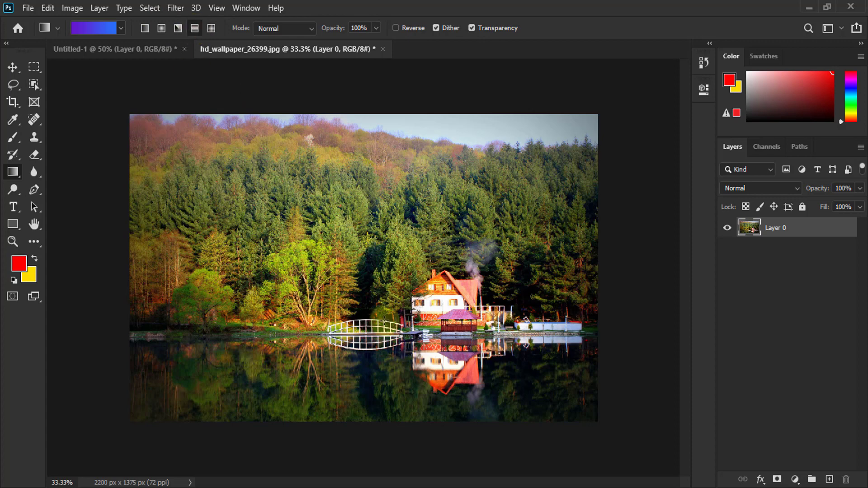
{"action": "left_click_drag", "start_coordinate": [143, 281], "coordinate": [580, 277]}
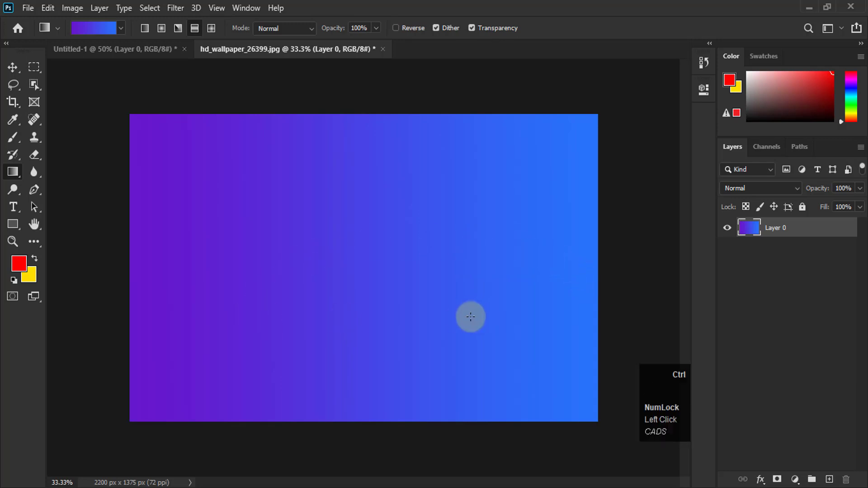
{"action": "key", "text": "ctrl+z"}
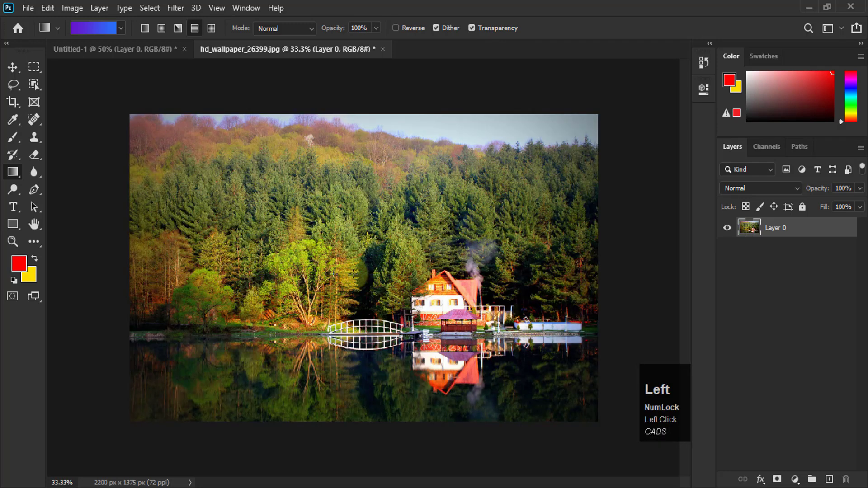
Try the reflected gradient from the photo's centre to its right edge and over a shorter distance, undoing both fills
{"action": "left_click_drag", "start_coordinate": [363, 274], "coordinate": [595, 271]}
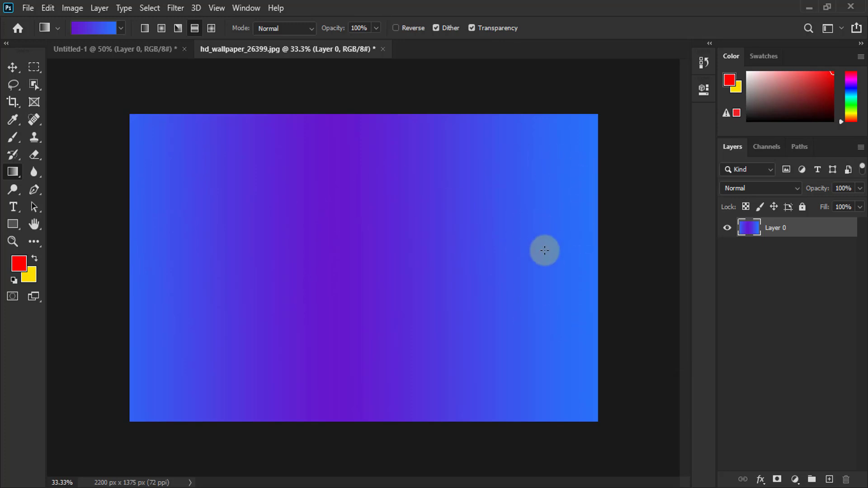
{"action": "key", "text": "ctrl+z"}
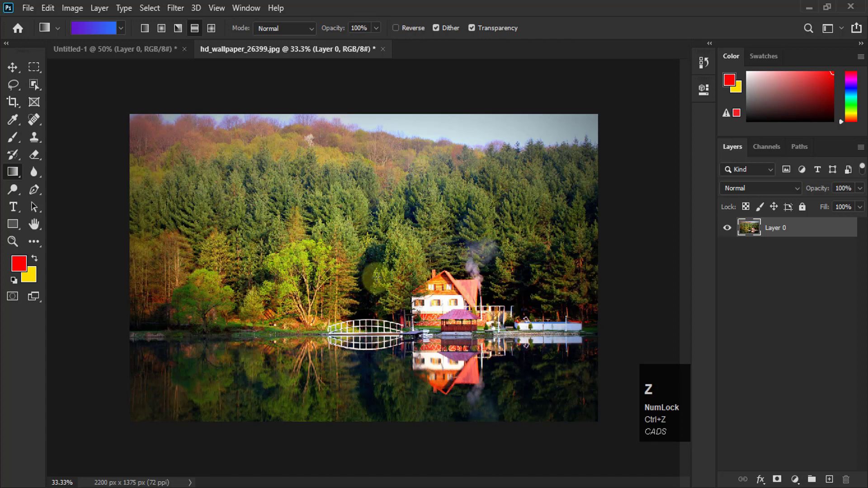
{"action": "left_click_drag", "start_coordinate": [377, 275], "coordinate": [523, 274]}
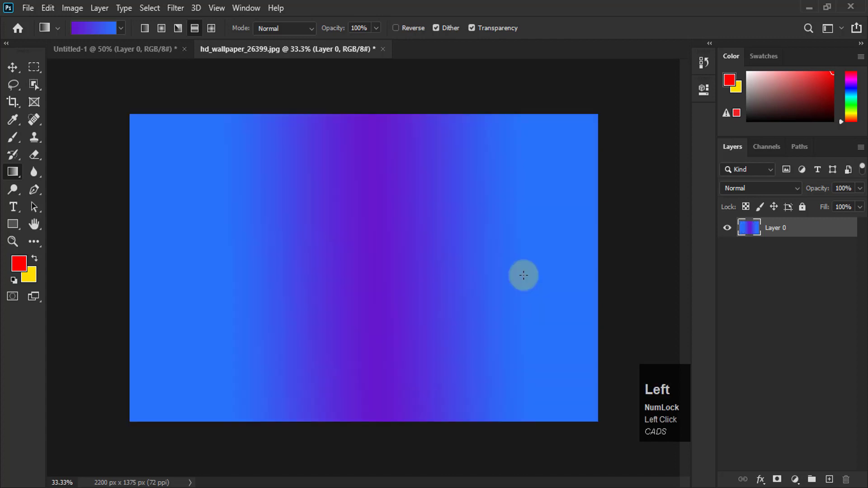
{"action": "key", "text": "ctrl+z"}
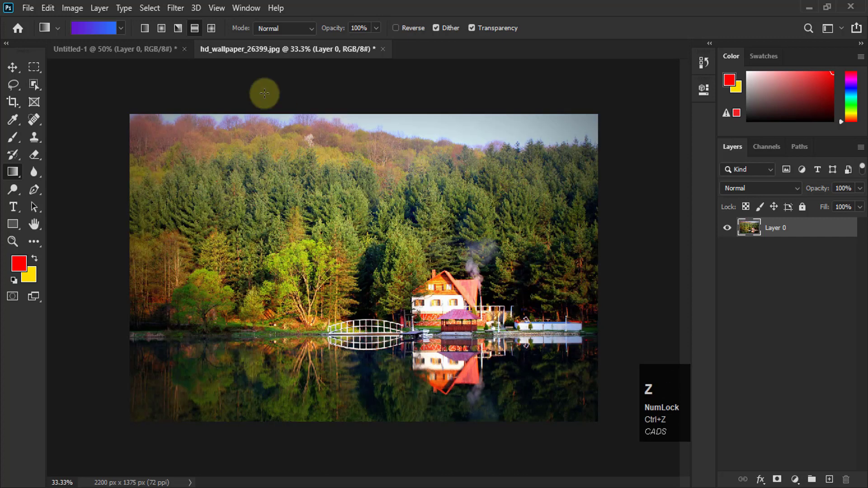
Choose the diamond gradient style, test it from the photo's centre to its lower-right corner, and undo the fill
{"action": "left_click", "coordinate": [209, 31]}
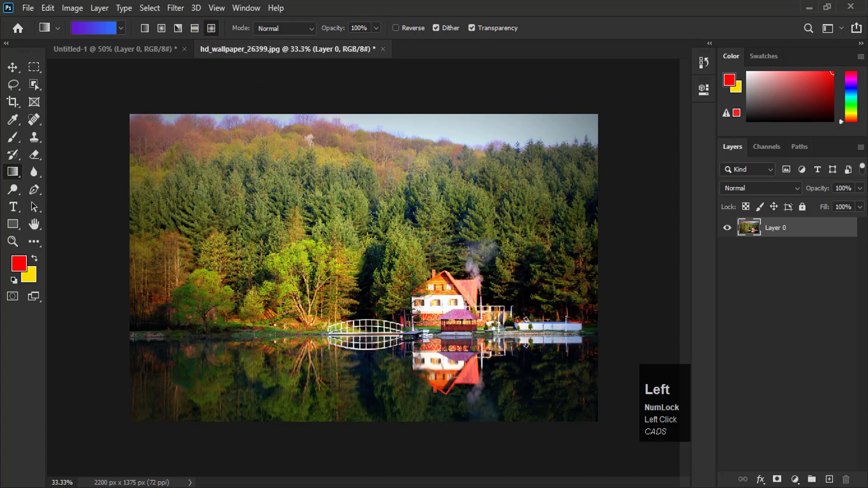
{"action": "left_click_drag", "start_coordinate": [363, 281], "coordinate": [594, 421]}
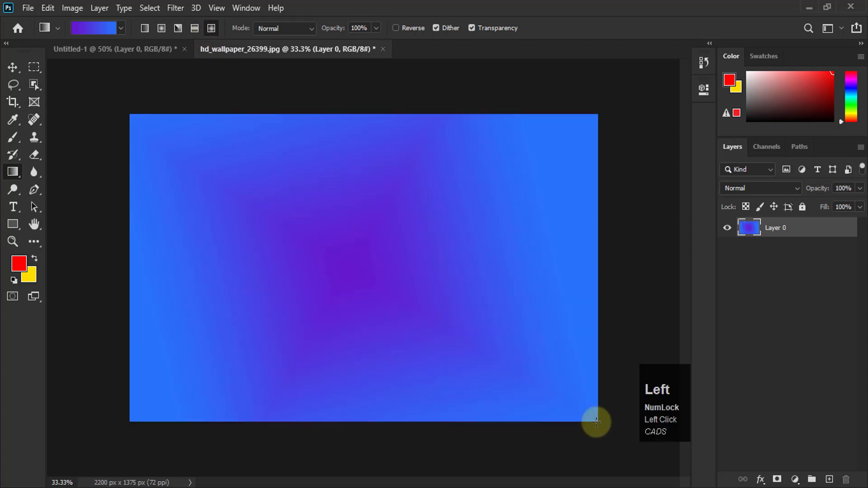
{"action": "key", "text": "ctrl+z"}
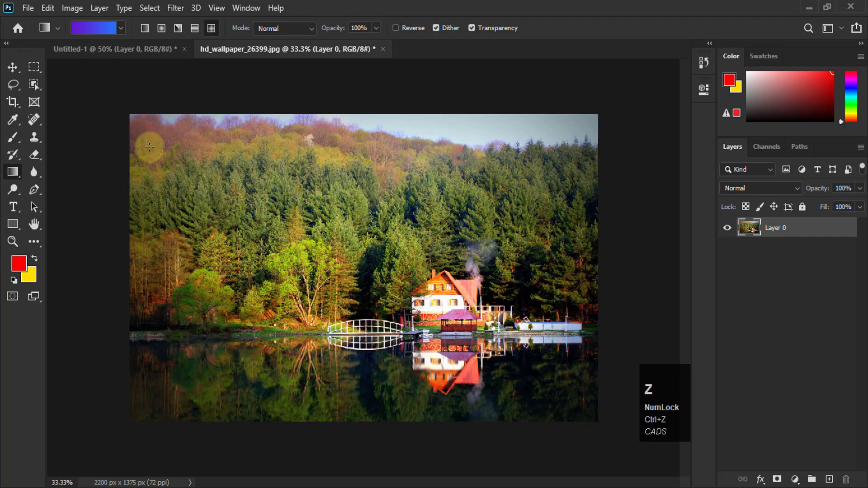
Recolour the active gradient's starting stop to pure red, ff0000
{"action": "left_click", "coordinate": [97, 28]}
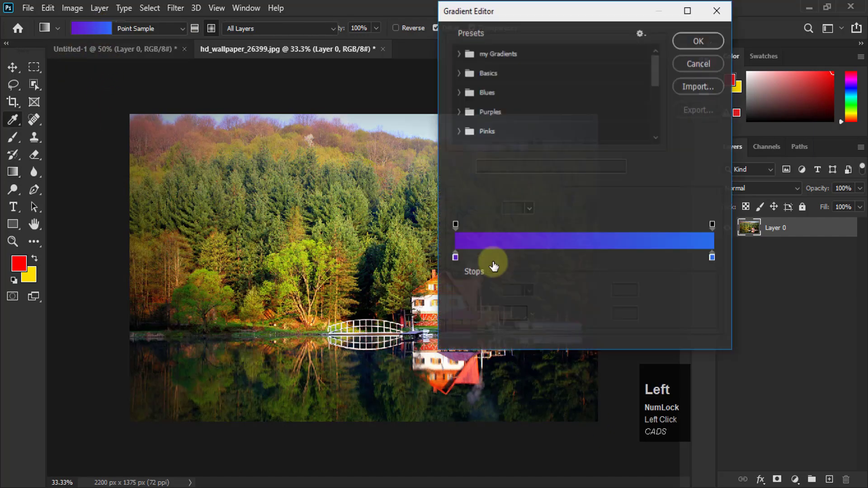
{"action": "left_click", "coordinate": [455, 258]}
{"action": "left_click", "coordinate": [515, 313]}
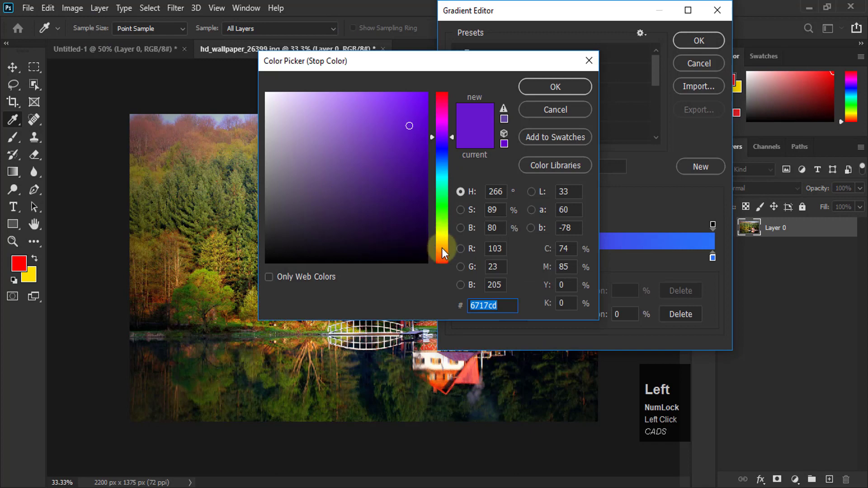
{"action": "left_click_drag", "start_coordinate": [442, 252], "coordinate": [443, 258]}
{"action": "left_click_drag", "start_coordinate": [404, 110], "coordinate": [478, 97]}
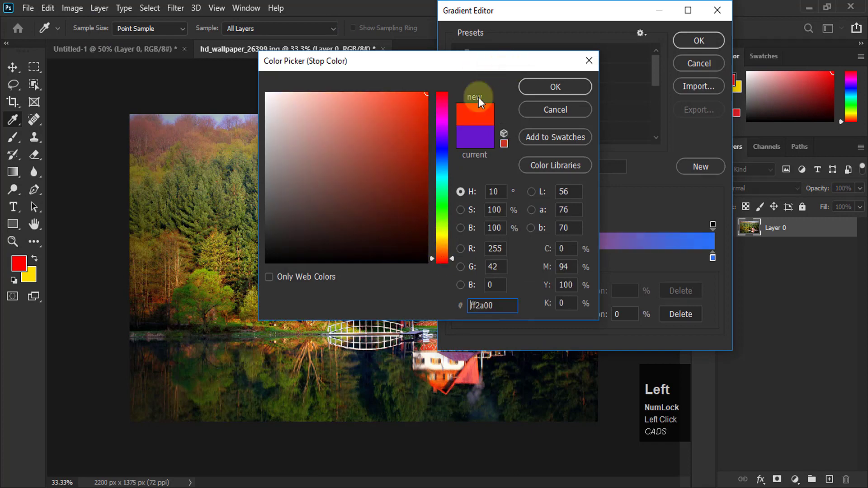
{"action": "left_click_drag", "start_coordinate": [452, 259], "coordinate": [452, 264]}
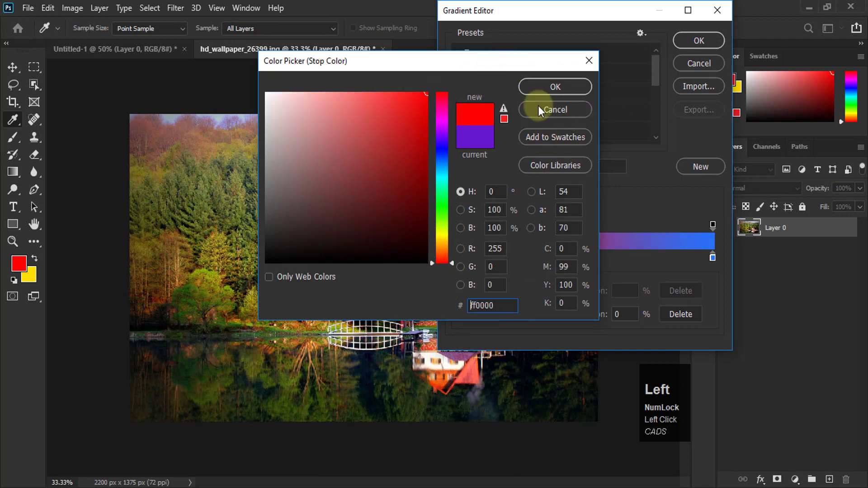
{"action": "left_click", "coordinate": [537, 87]}
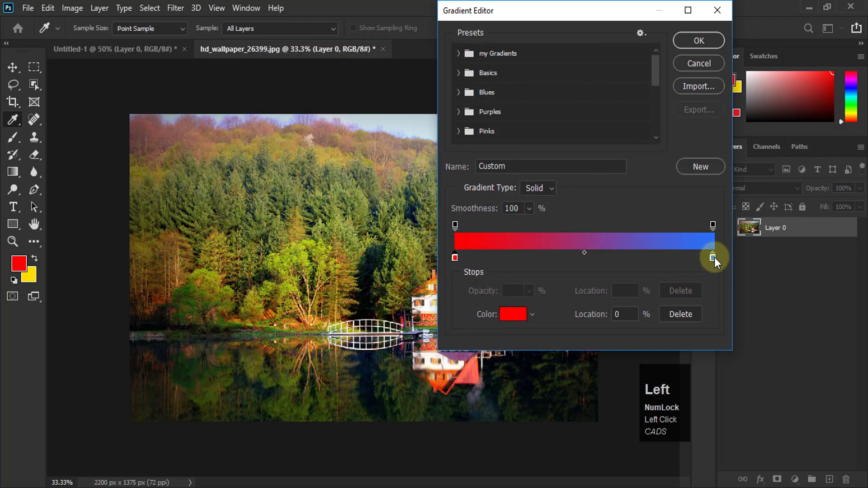
Recolour the gradient's end stop at 100% to golden yellow and apply the edited gradient
{"action": "left_click", "coordinate": [713, 258]}
{"action": "left_click", "coordinate": [533, 315]}
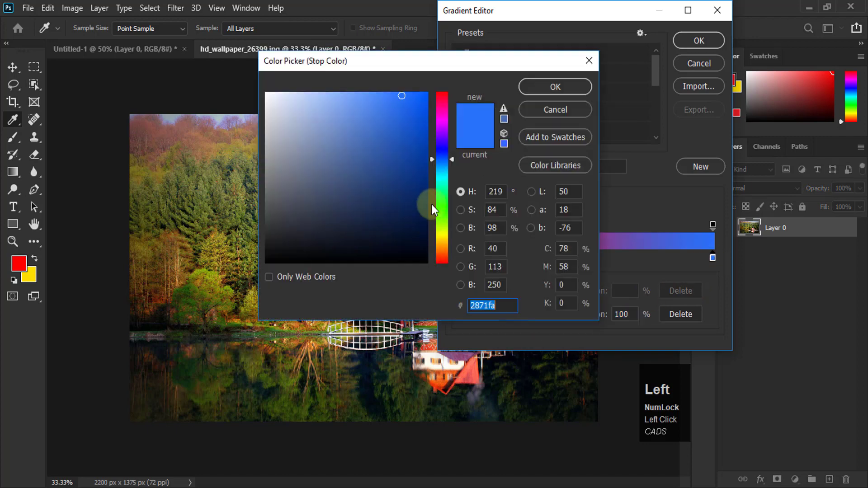
{"action": "left_click", "coordinate": [441, 240]}
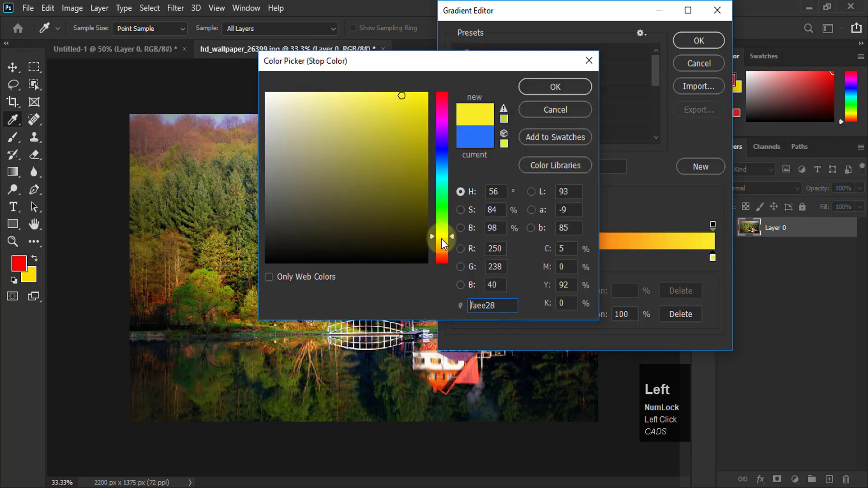
{"action": "left_click", "coordinate": [426, 93]}
{"action": "left_click", "coordinate": [557, 85]}
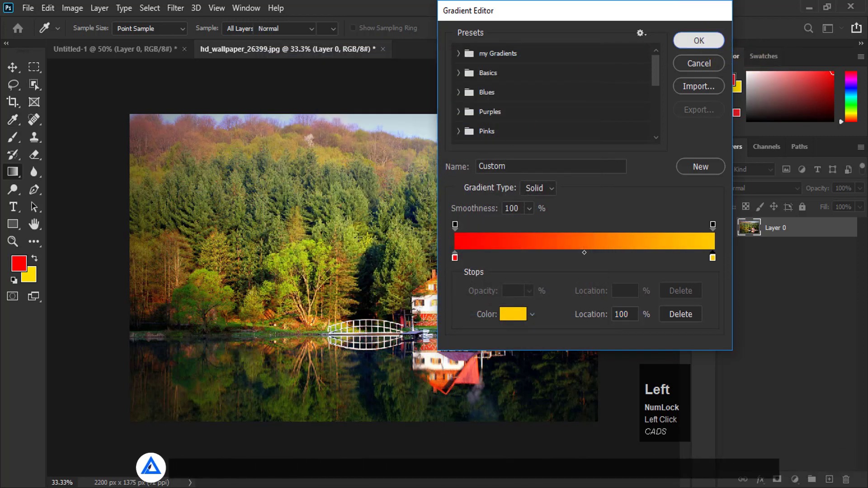
{"action": "left_click", "coordinate": [698, 41]}
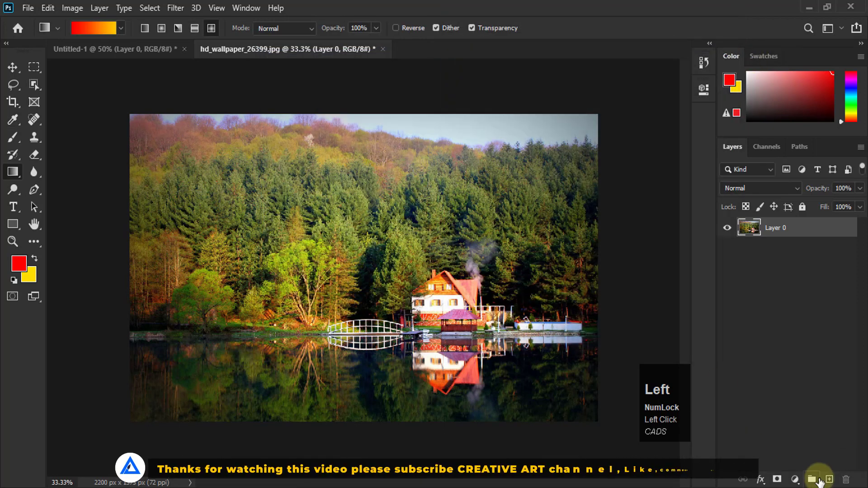
Add a new layer, try the red-to-yellow diamond gradient from near its centre towards the lower-right corner, and undo the fill
{"action": "left_click", "coordinate": [828, 479]}
{"action": "left_click_drag", "start_coordinate": [342, 283], "coordinate": [585, 420]}
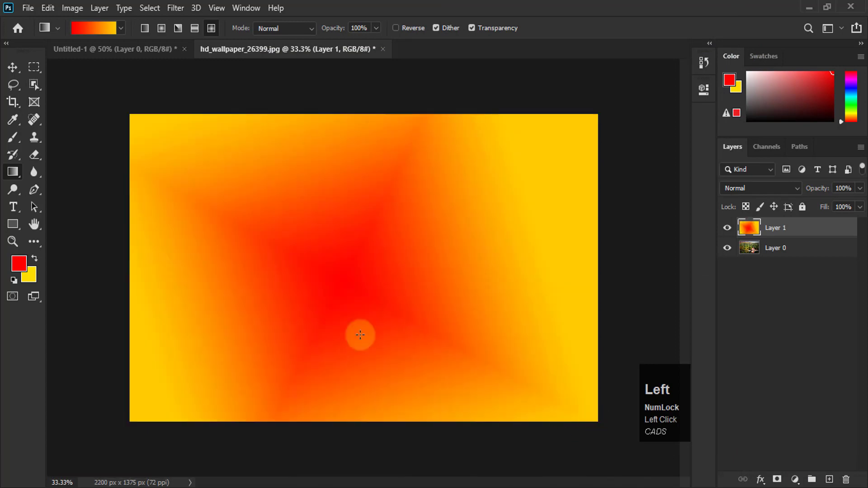
{"action": "key", "text": "ctrl+z"}
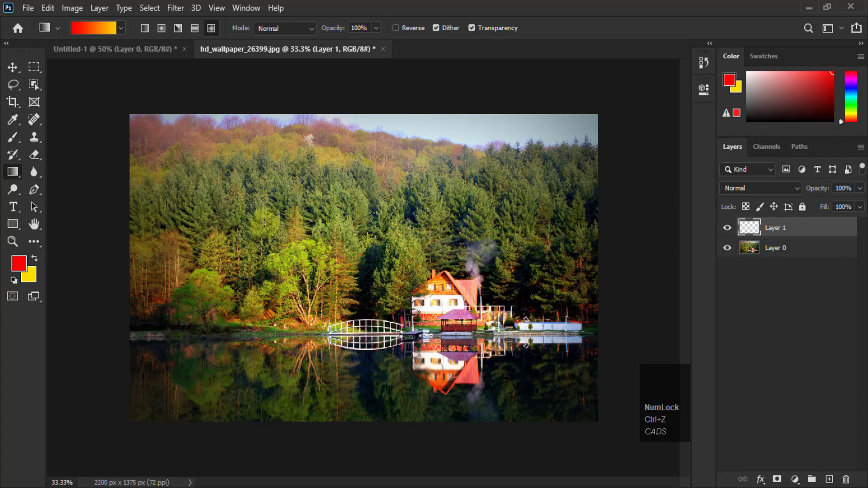
Fill Layer 1 with the diamond gradient from several starting points, finishing with a smaller diamond centred in the upper-left area
{"action": "left_click_drag", "start_coordinate": [317, 241], "coordinate": [597, 425]}
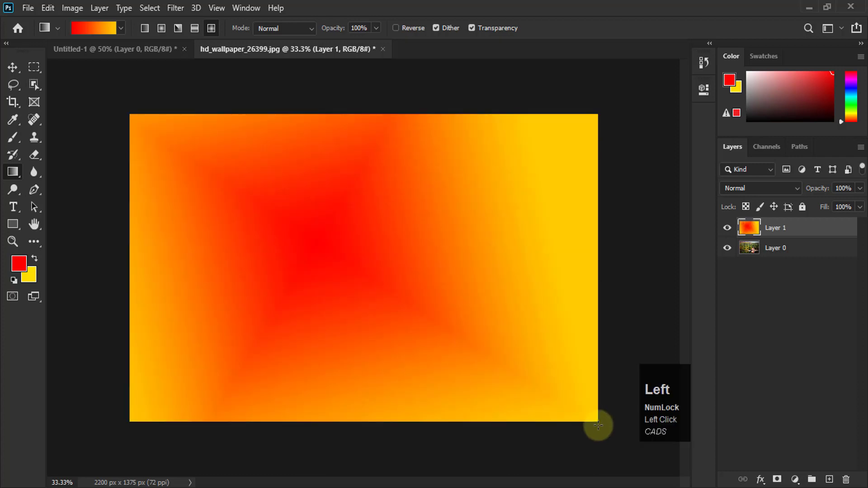
{"action": "left_click", "coordinate": [424, 206]}
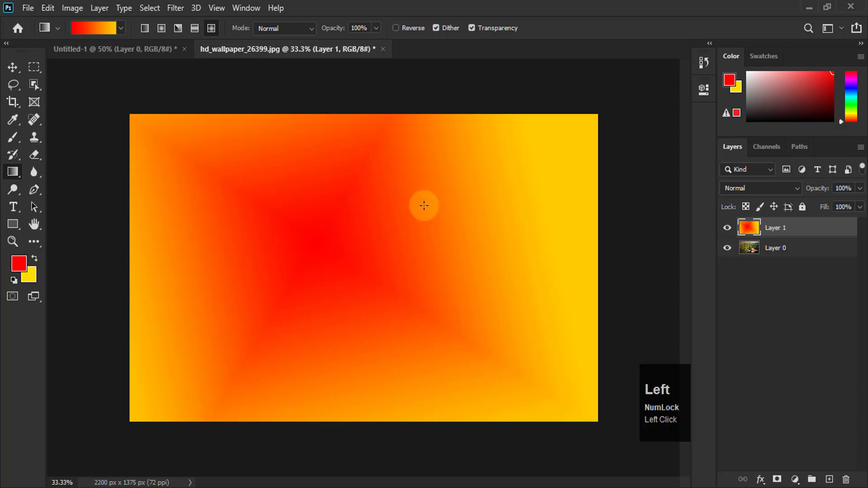
{"action": "left_click_drag", "start_coordinate": [424, 206], "coordinate": [513, 331]}
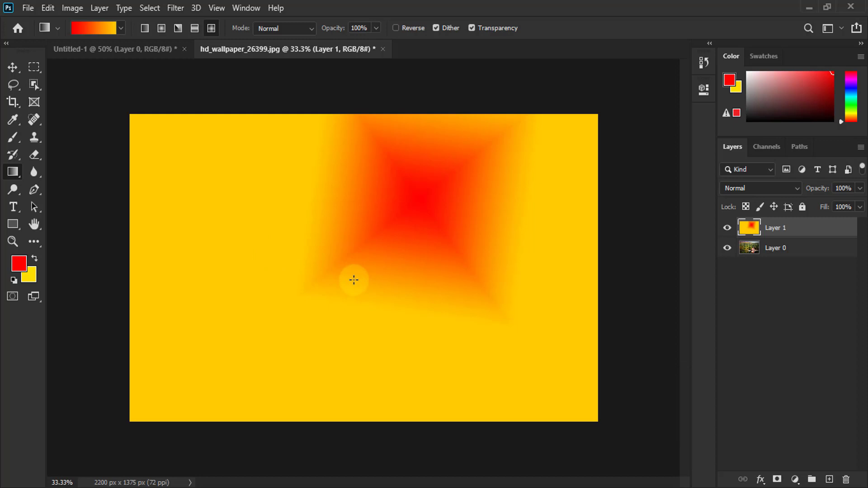
{"action": "left_click_drag", "start_coordinate": [180, 200], "coordinate": [310, 303]}
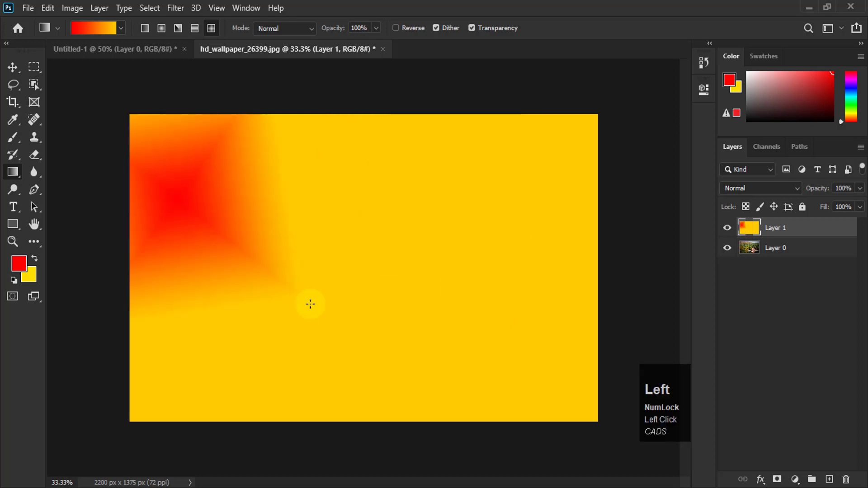
Undo the diamond gradient fills on Layer 1 back to an empty layer
{"action": "key", "text": "ctrl+z"}
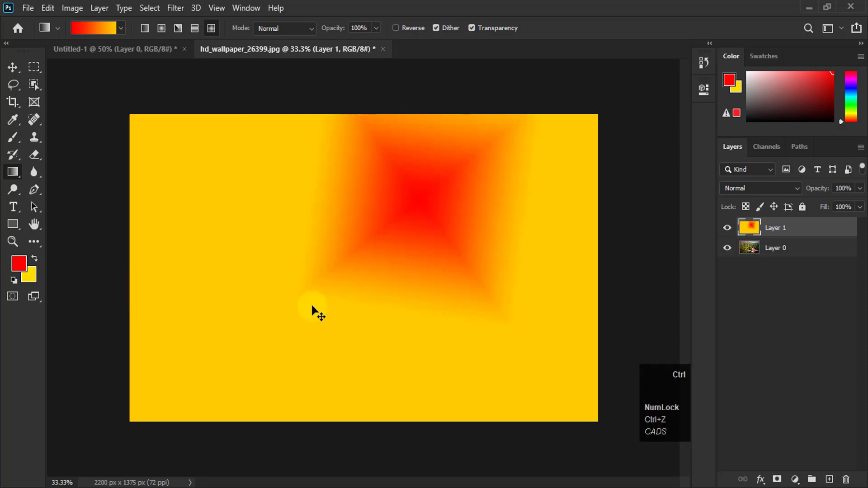
{"action": "key", "text": "ctrl+z"}
{"action": "key", "text": "ctrl+z"}
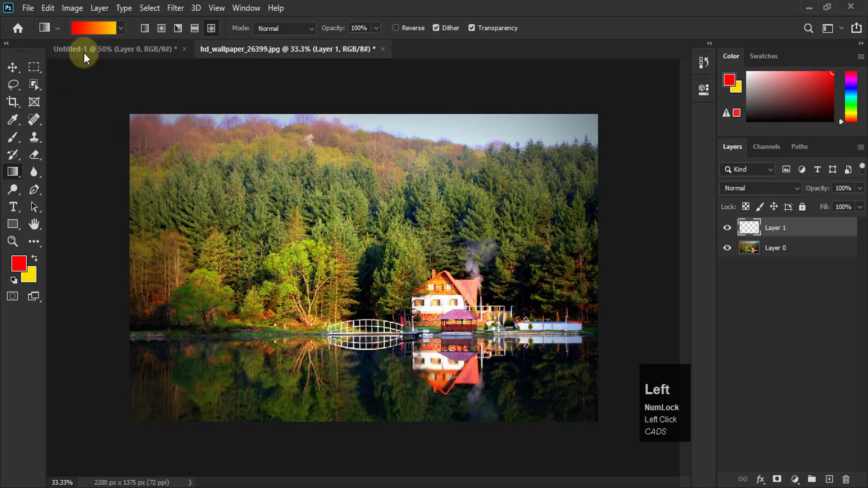
Set the opacity of the gradient's end stop at 100% location to 0% and apply the edited gradient
{"action": "left_click", "coordinate": [93, 28]}
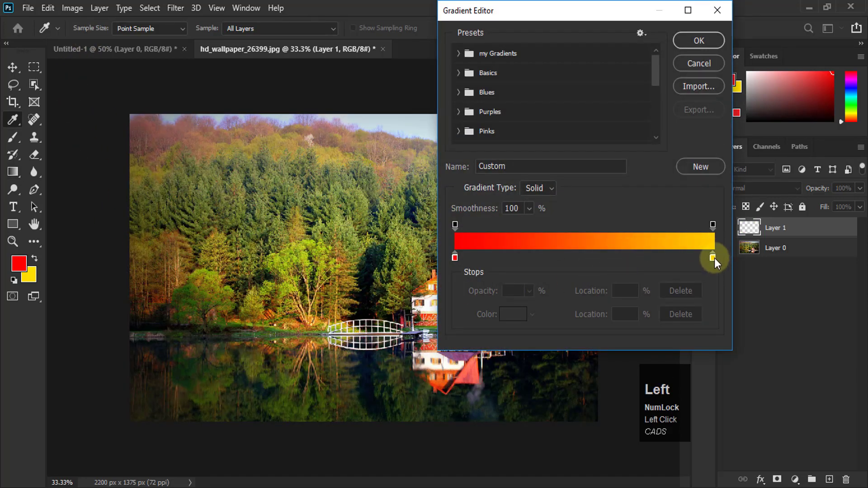
{"action": "left_click", "coordinate": [712, 223]}
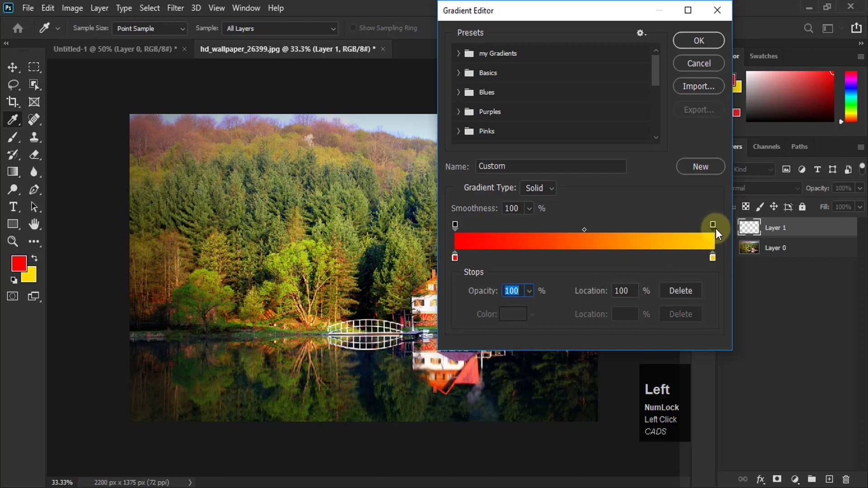
{"action": "left_click", "coordinate": [529, 291]}
{"action": "left_click_drag", "start_coordinate": [528, 307], "coordinate": [455, 309]}
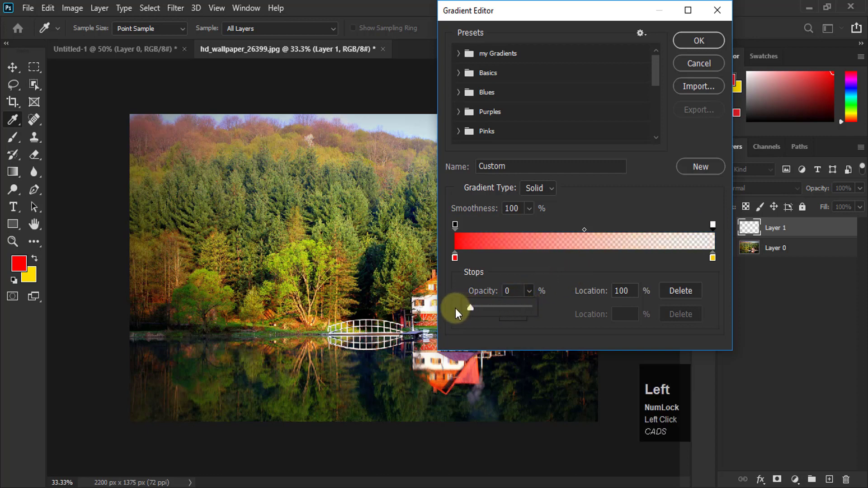
{"action": "left_click", "coordinate": [698, 40]}
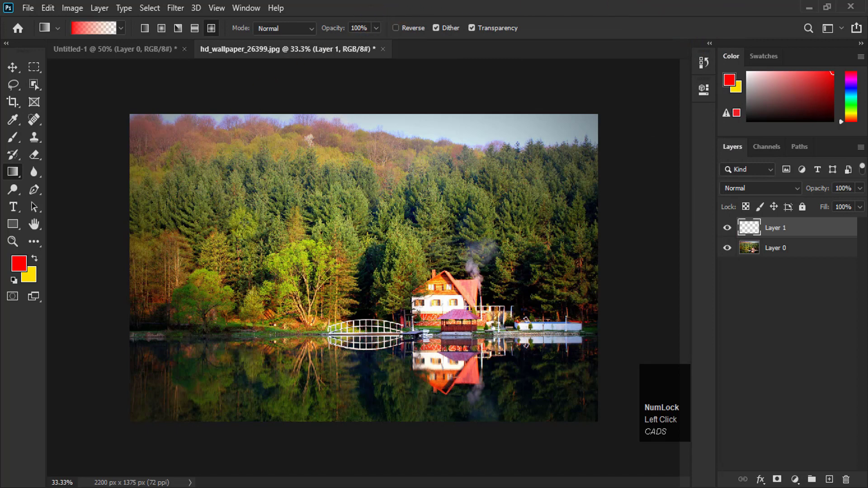
Add several small red-to-transparent diamond gradients on Layer 1, spread over the forest, lake and house
{"action": "mouse_move", "coordinate": [355, 282]}
{"action": "left_mouse_down"}
{"action": "mouse_move", "coordinate": [403, 316]}
{"action": "mouse_move", "coordinate": [466, 341]}
{"action": "mouse_move", "coordinate": [458, 337]}
{"action": "left_mouse_up"}
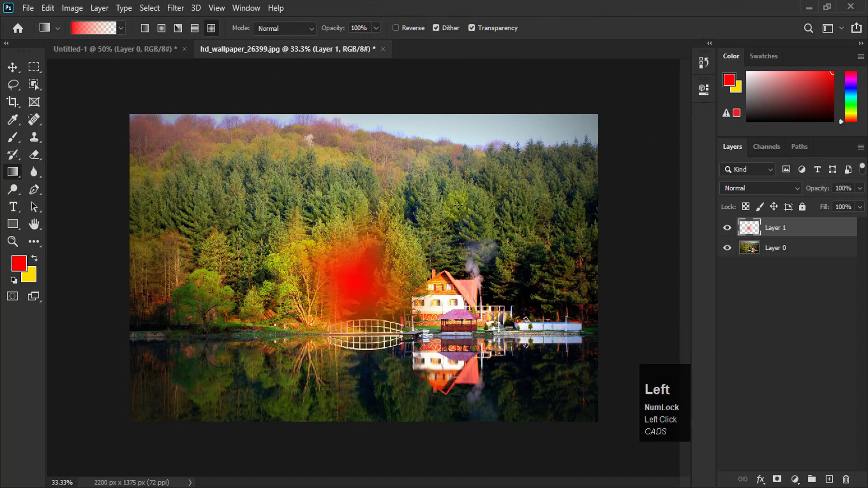
{"action": "left_click_drag", "start_coordinate": [461, 204], "coordinate": [529, 303]}
{"action": "left_click_drag", "start_coordinate": [550, 188], "coordinate": [583, 283]}
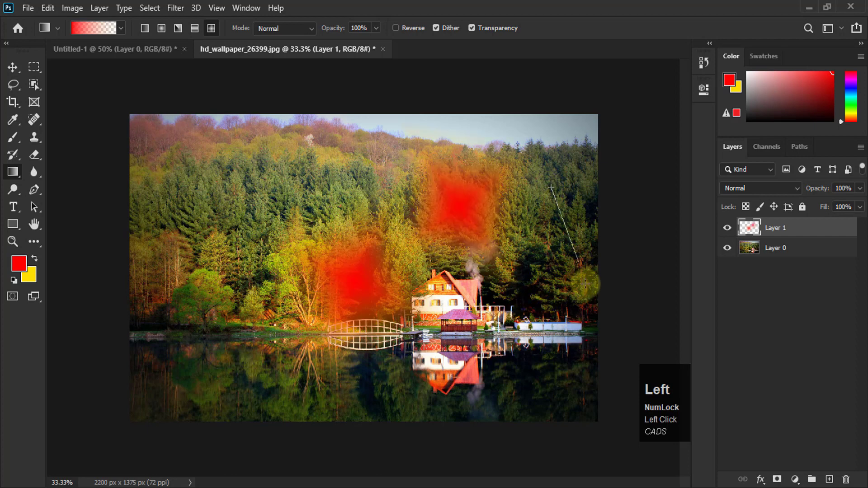
{"action": "left_click_drag", "start_coordinate": [250, 169], "coordinate": [306, 260]}
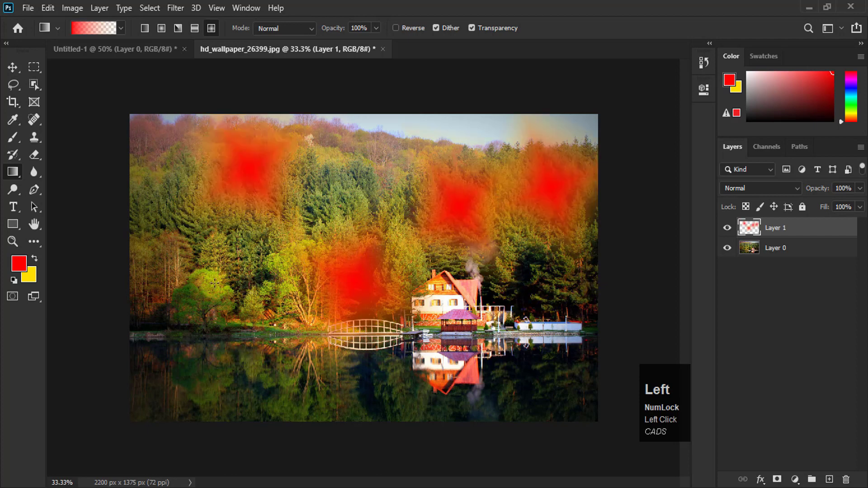
{"action": "mouse_move", "coordinate": [187, 266]}
{"action": "left_mouse_down"}
{"action": "mouse_move", "coordinate": [188, 362]}
{"action": "mouse_move", "coordinate": [277, 413]}
{"action": "mouse_move", "coordinate": [418, 412]}
{"action": "left_mouse_up"}
{"action": "left_click_drag", "start_coordinate": [473, 312], "coordinate": [510, 418]}
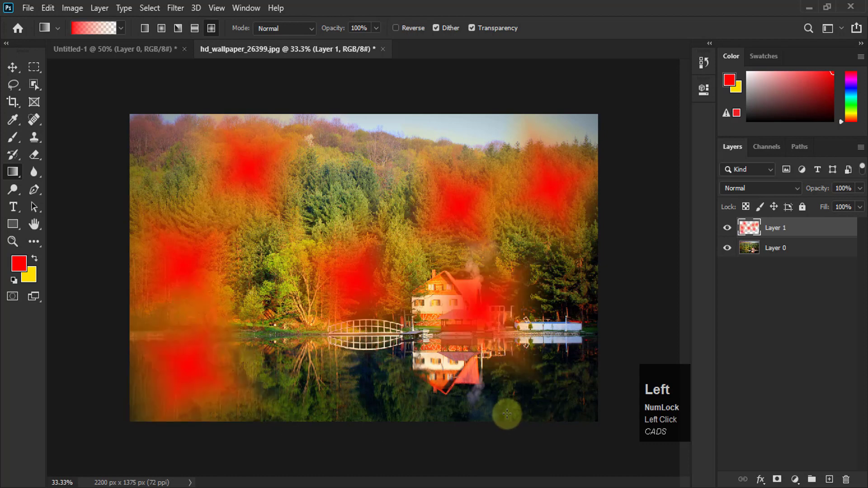
Undo all the red-to-transparent diamond fills on Layer 1
{"action": "key", "text": "ctrl+z"}
{"action": "key", "text": "ctrl+z"}
{"action": "key", "text": "ctrl+z"}
{"action": "key", "text": "ctrl+z"}
{"action": "key", "text": "ctrl+z"}
{"action": "key", "text": "ctrl+z"}
{"action": "key", "text": "ctrl+z"}
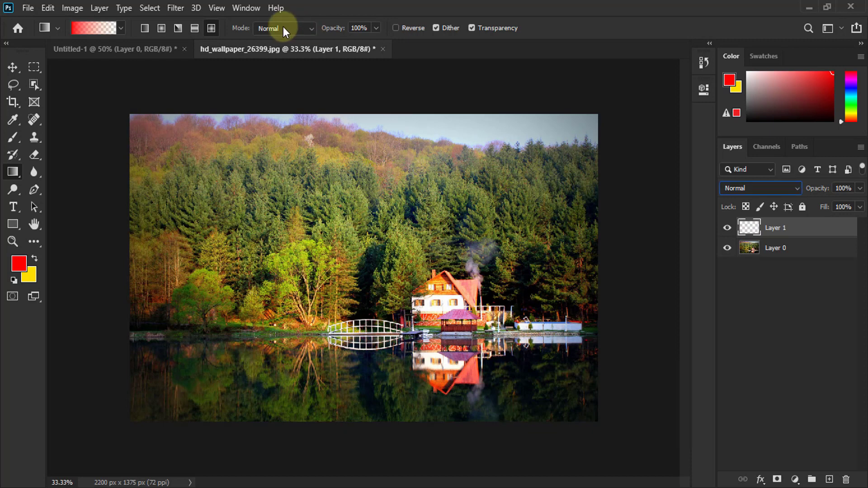
{"action": "left_click", "coordinate": [312, 27]}
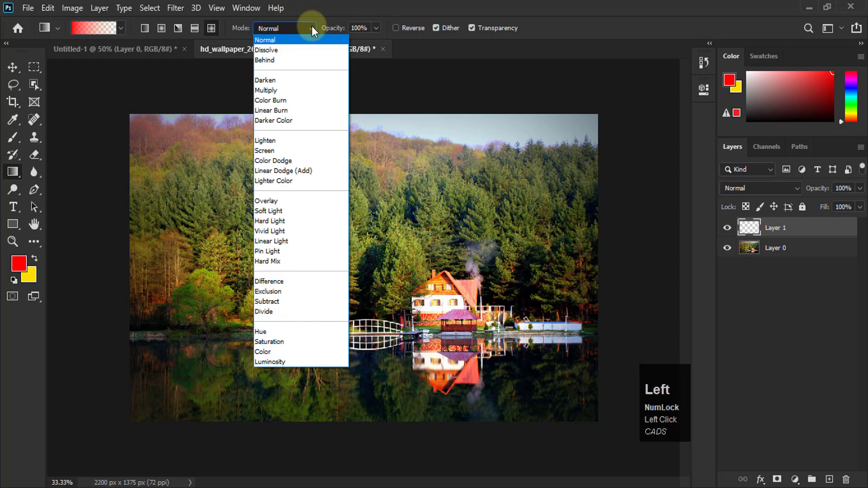
{"action": "left_click", "coordinate": [322, 12]}
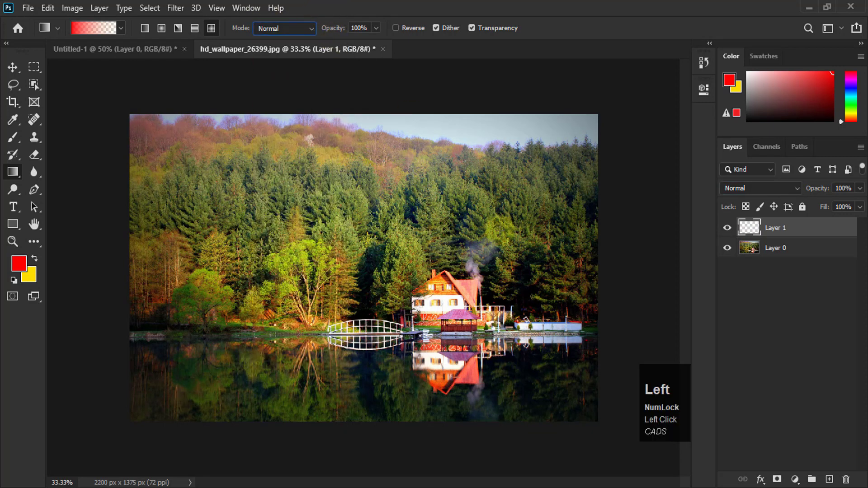
{"action": "left_click", "coordinate": [751, 251]}
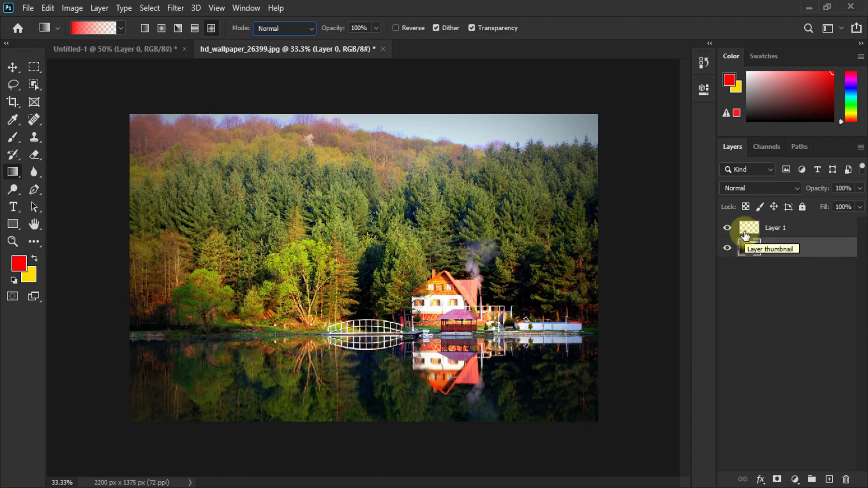
{"action": "left_click", "coordinate": [310, 25]}
{"action": "left_click", "coordinate": [310, 25]}
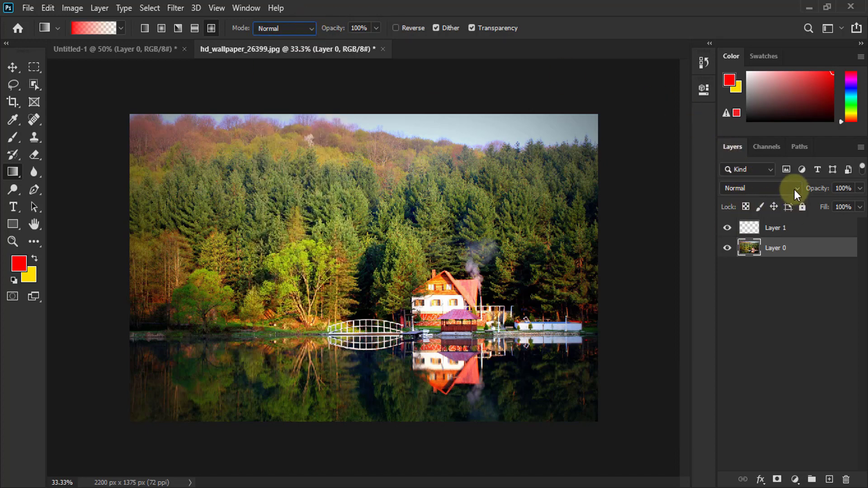
{"action": "left_click", "coordinate": [719, 232]}
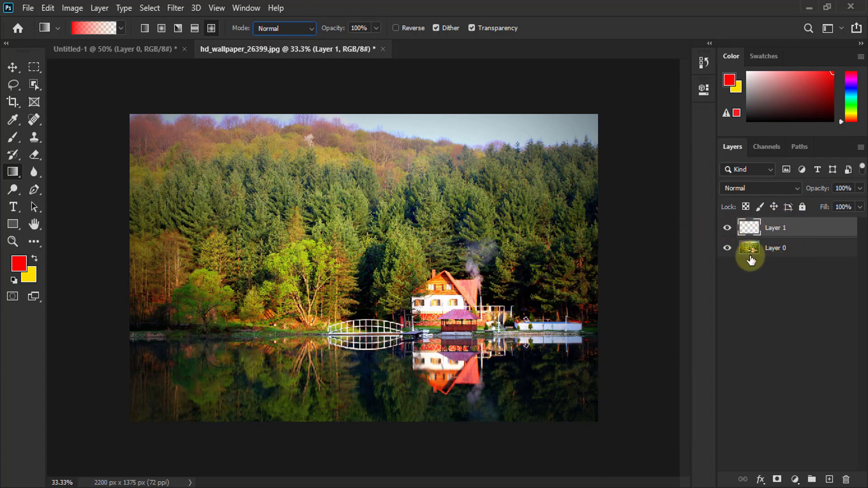
Try the red-to-transparent diamond gradient in Overlay mode on Layer 0 over the forest's left part, and undo the fill
{"action": "left_click", "coordinate": [764, 248]}
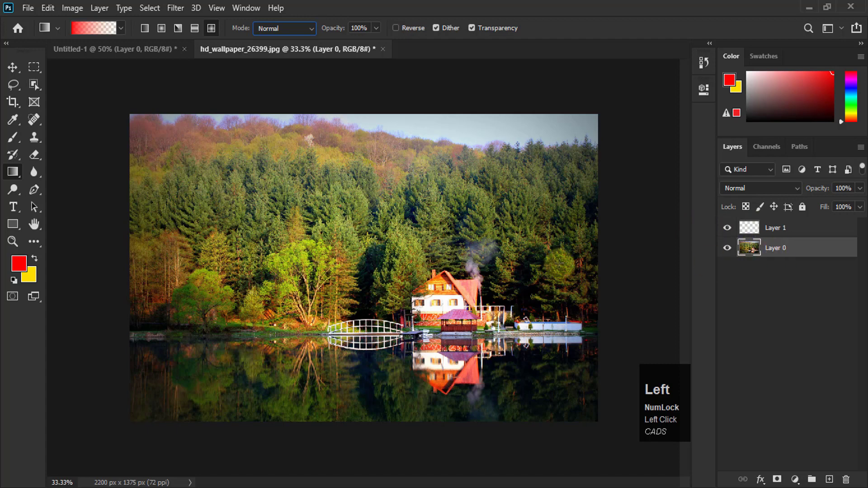
{"action": "left_click", "coordinate": [265, 28]}
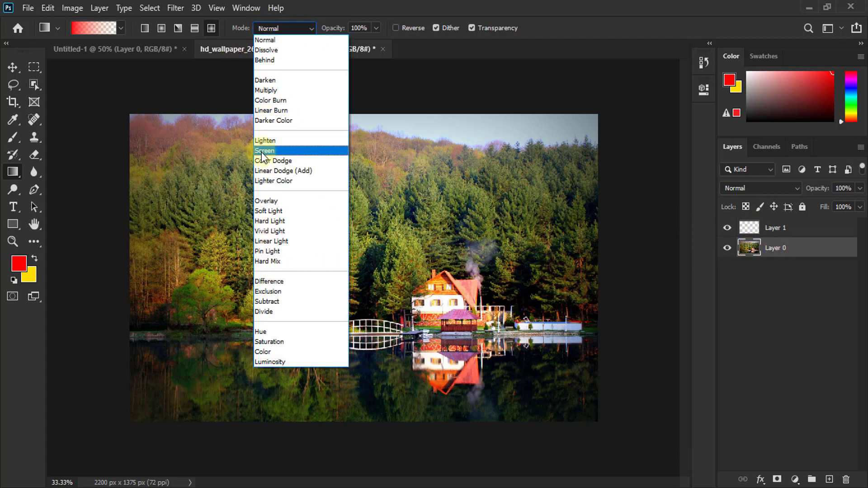
{"action": "left_click", "coordinate": [263, 201]}
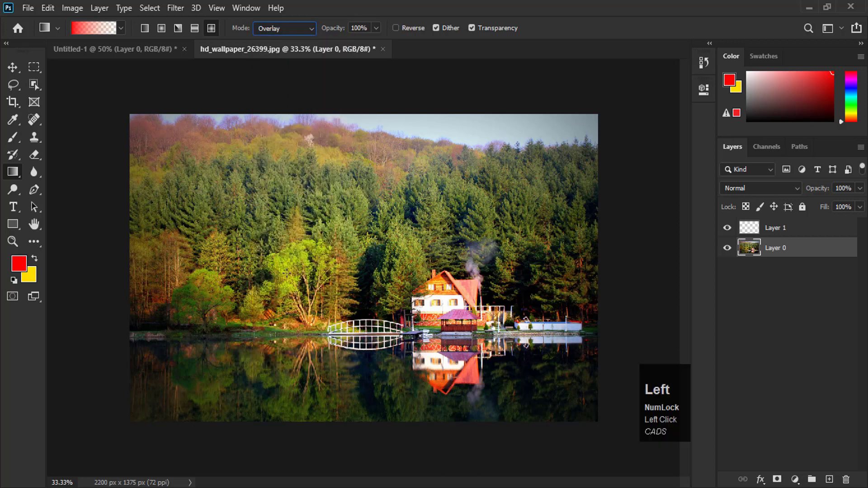
{"action": "left_click_drag", "start_coordinate": [222, 220], "coordinate": [361, 318]}
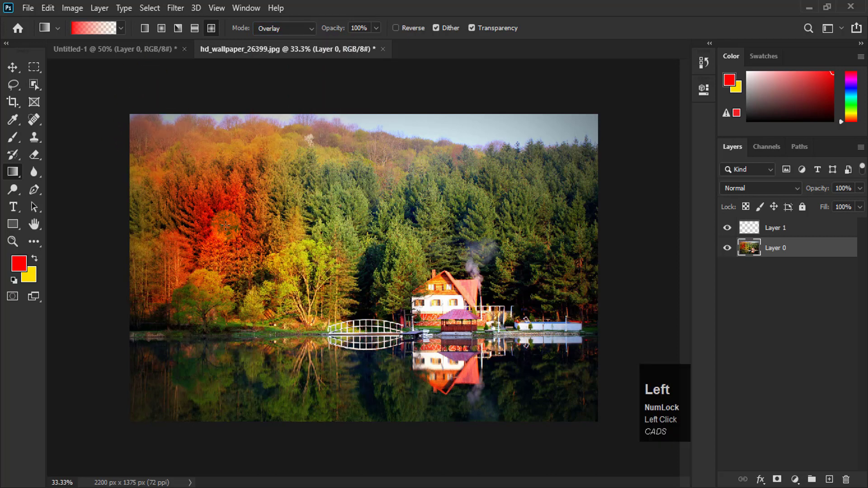
{"action": "key", "text": "ctrl+z"}
Load the Foreground to Background preset from Basics and fill Layer 0 with it from the left trees towards the house
{"action": "left_click", "coordinate": [93, 28]}
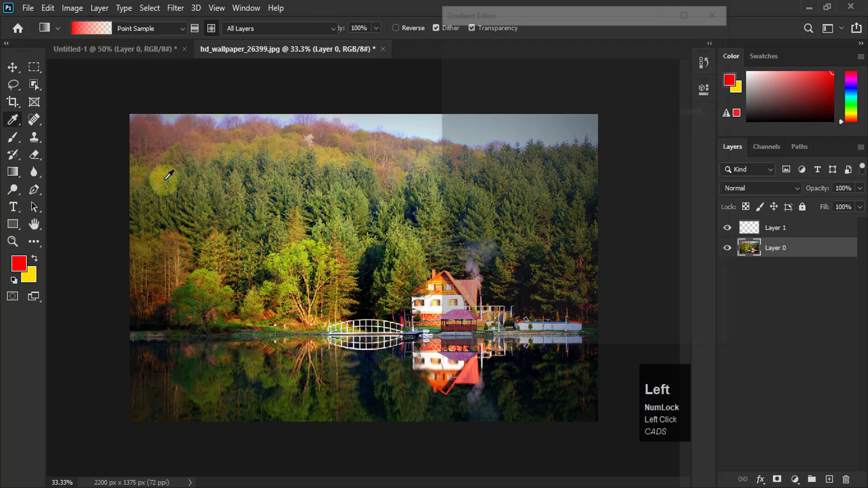
{"action": "left_click", "coordinate": [458, 73]}
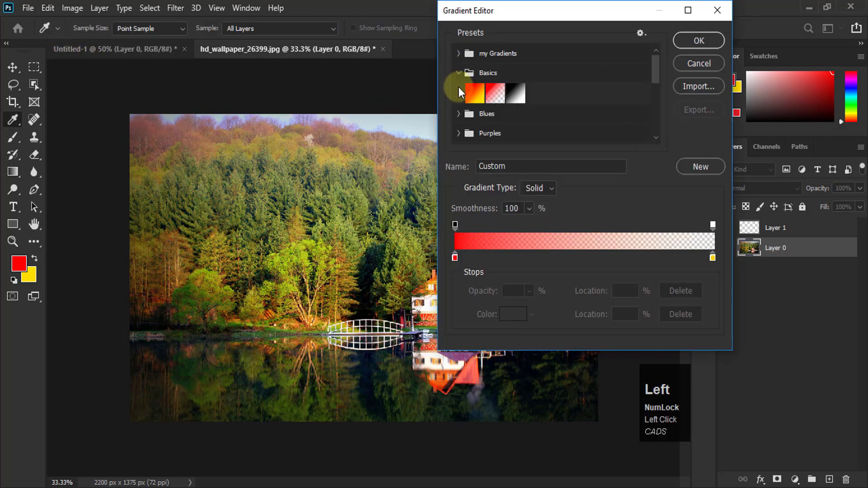
{"action": "left_click", "coordinate": [468, 91]}
{"action": "left_click", "coordinate": [699, 42]}
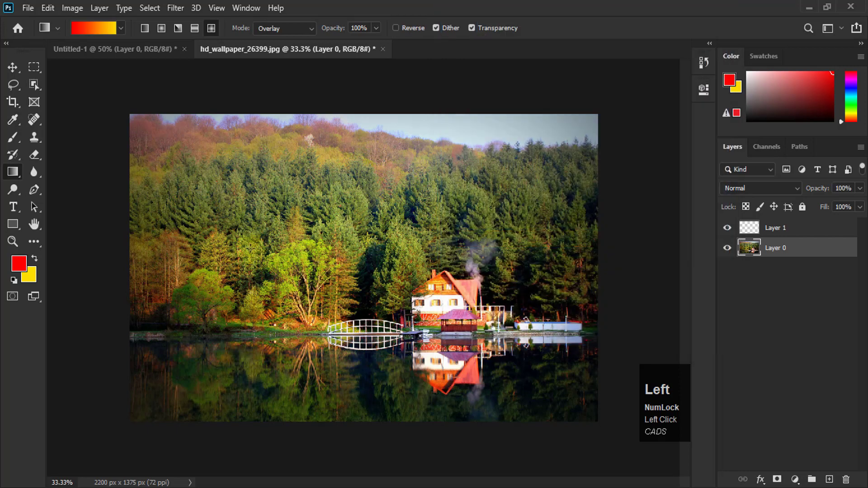
{"action": "left_click_drag", "start_coordinate": [230, 256], "coordinate": [470, 265]}
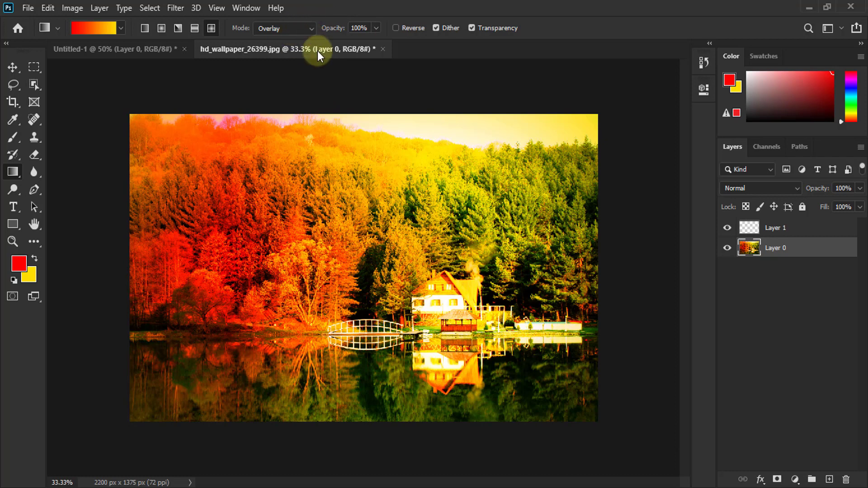
Set the gradient mode to Screen, try a fill on Layer 0 from the upper-right trees to the bridge, and undo both fills
{"action": "left_click", "coordinate": [302, 28]}
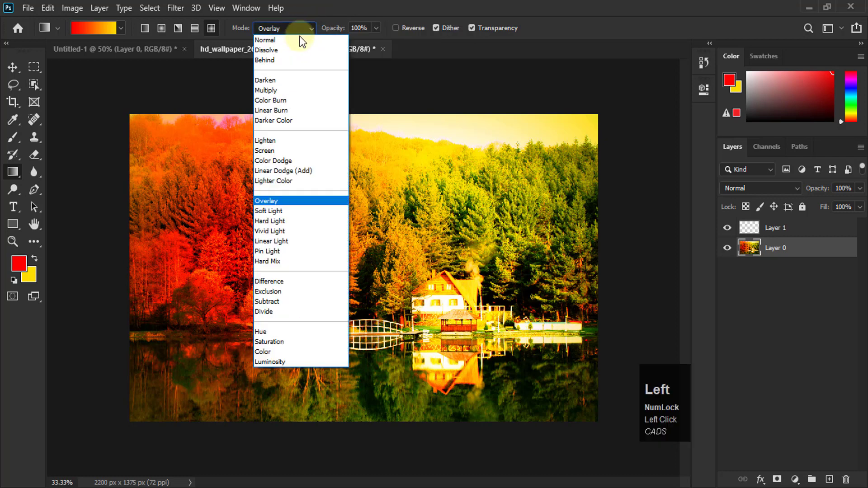
{"action": "left_click", "coordinate": [266, 150]}
{"action": "left_click_drag", "start_coordinate": [532, 185], "coordinate": [390, 333]}
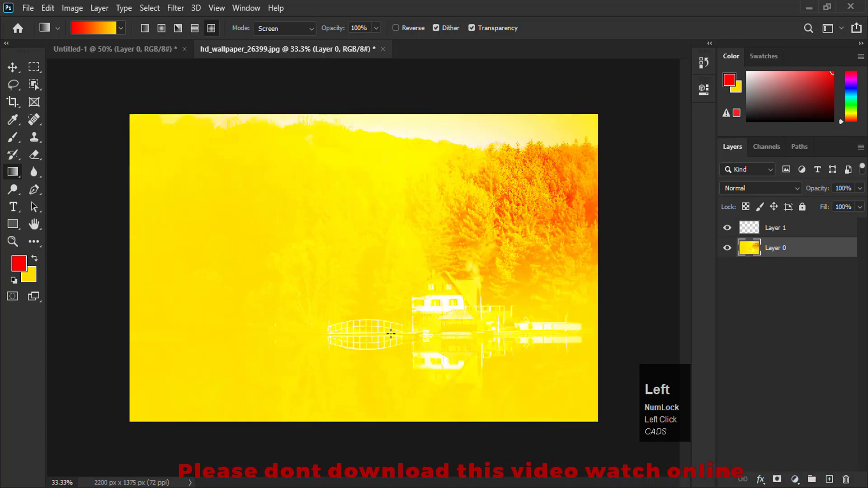
{"action": "key", "text": "ctrl+z"}
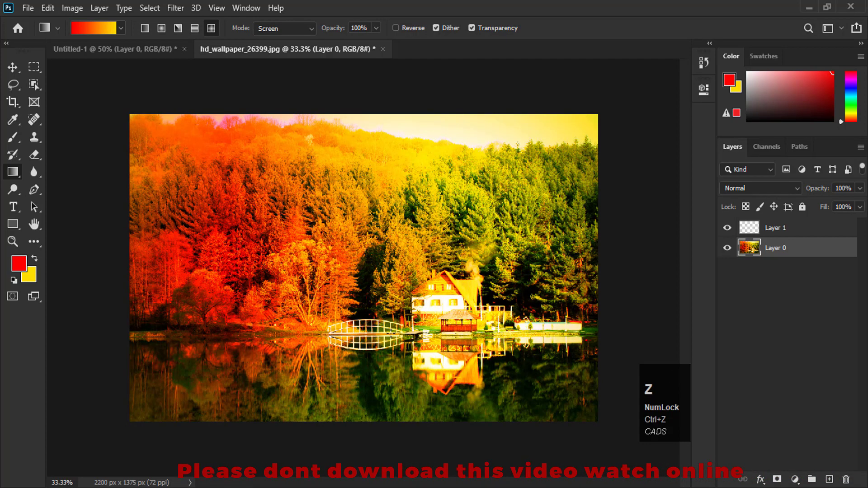
{"action": "key", "text": "ctrl+z"}
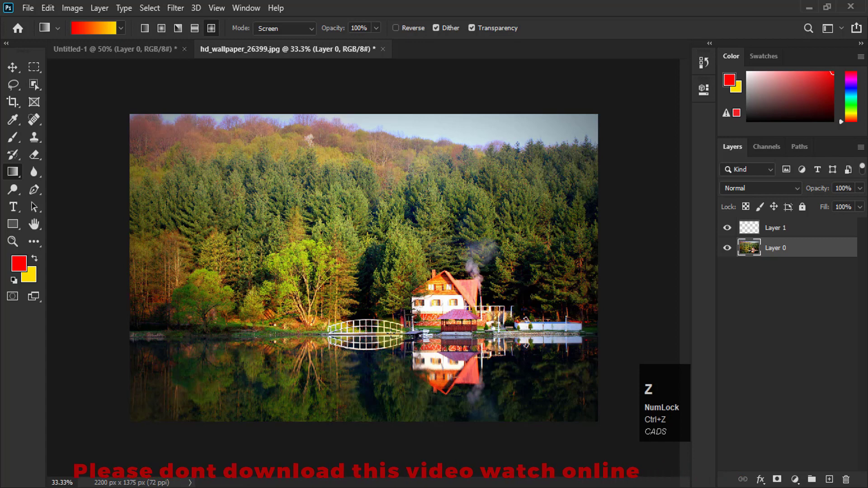
Set the gradient opacity to 50% and fill Layer 1 with the diamond gradient from the left shore towards the house
{"action": "key", "text": "alt+bracketright"}
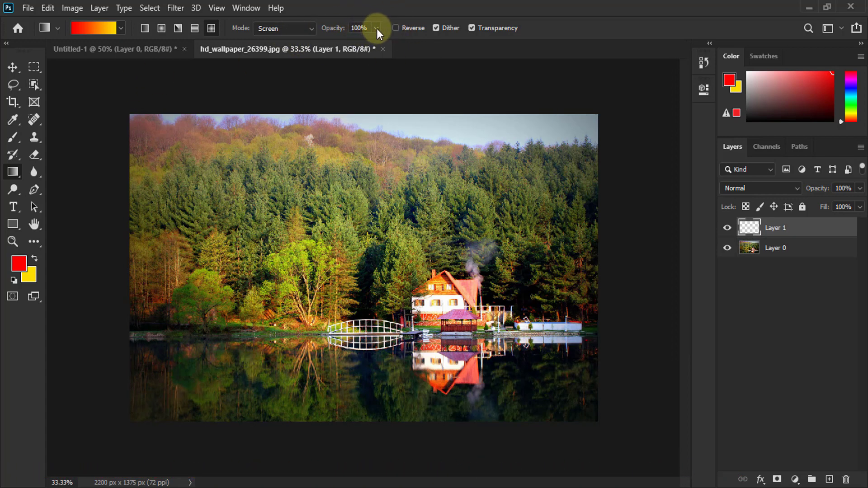
{"action": "left_click", "coordinate": [108, 28]}
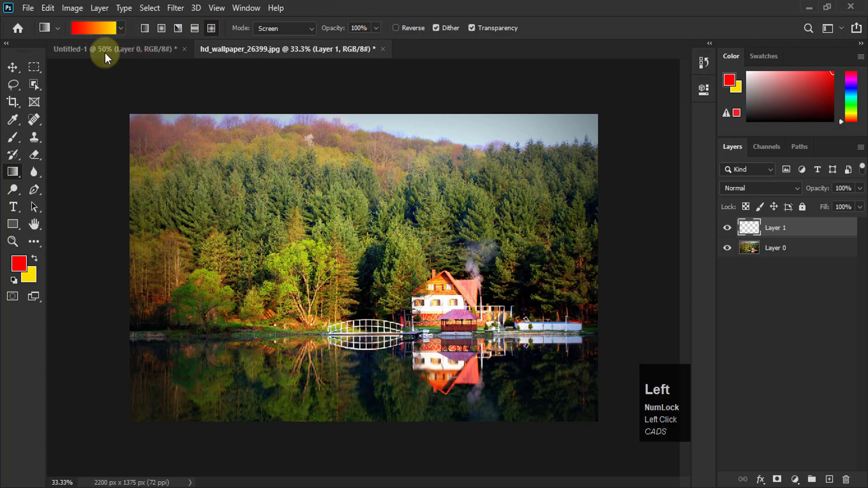
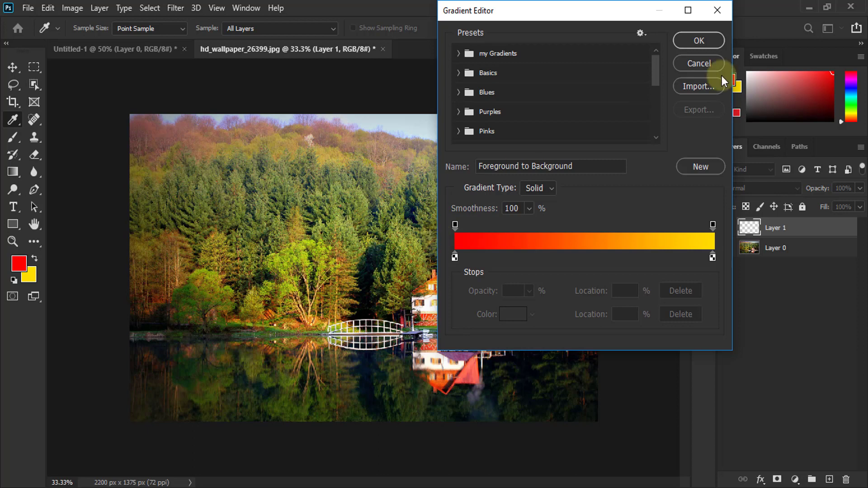
{"action": "left_click", "coordinate": [682, 63]}
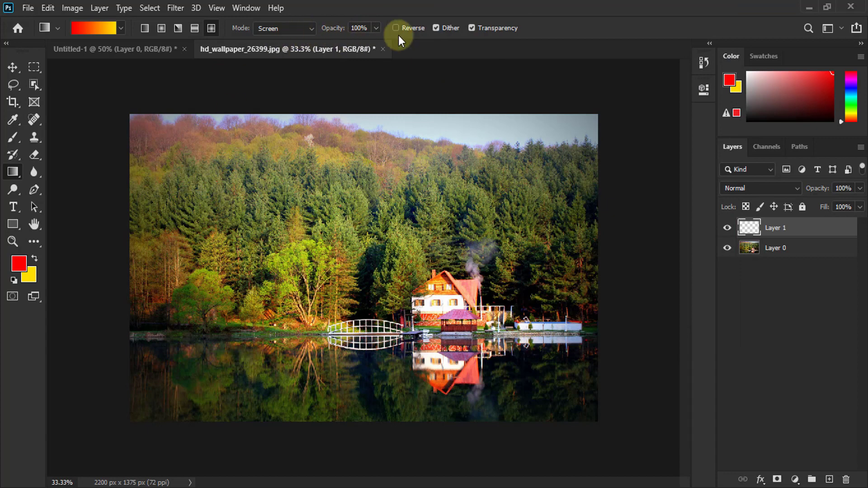
{"action": "left_click", "coordinate": [376, 28]}
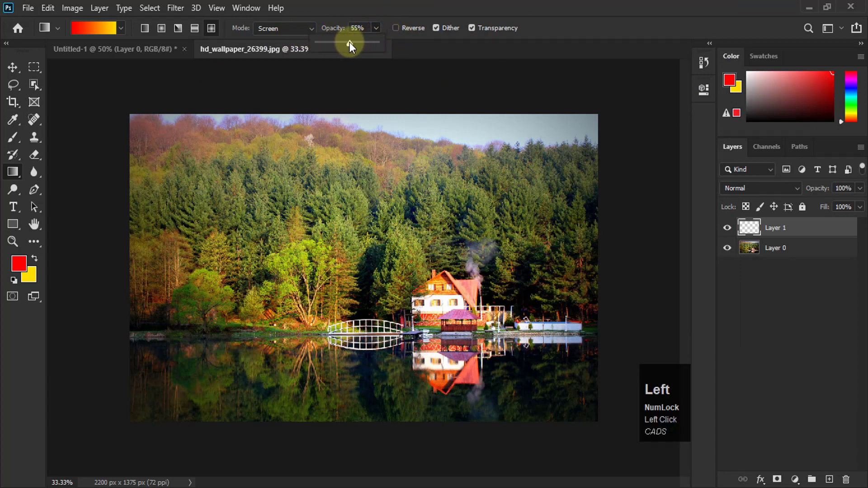
{"action": "left_click_drag", "start_coordinate": [359, 29], "coordinate": [232, 34]}
{"action": "type", "text": "50"}
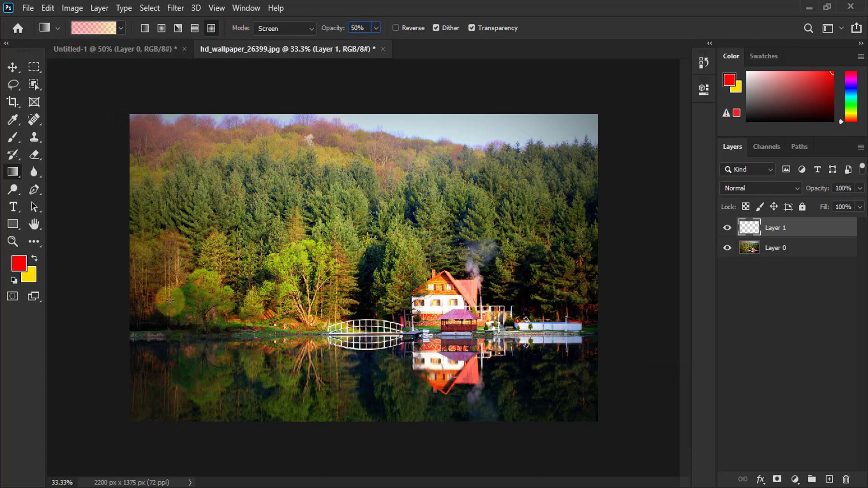
{"action": "left_click_drag", "start_coordinate": [168, 299], "coordinate": [482, 315]}
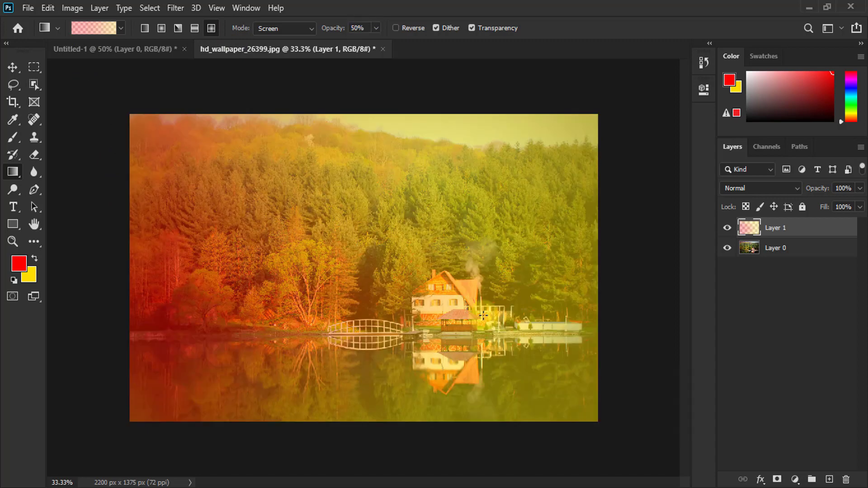
Undo the last fill on Layer 1 and set a linear gradient at 100% opacity
{"action": "key", "text": "ctrl+z"}
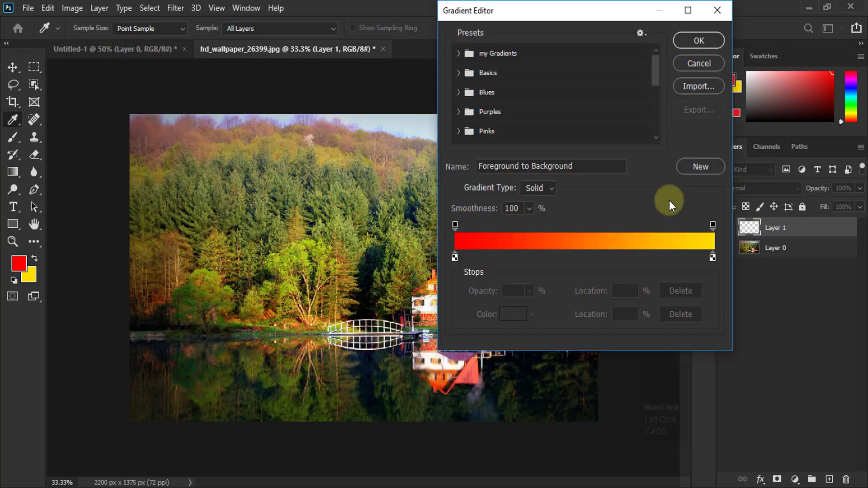
{"action": "left_click", "coordinate": [722, 48]}
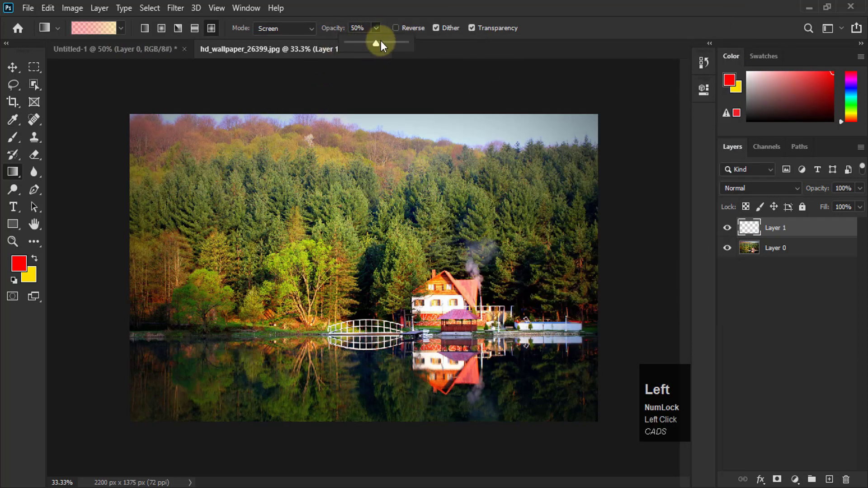
{"action": "left_click_drag", "start_coordinate": [375, 43], "coordinate": [495, 43]}
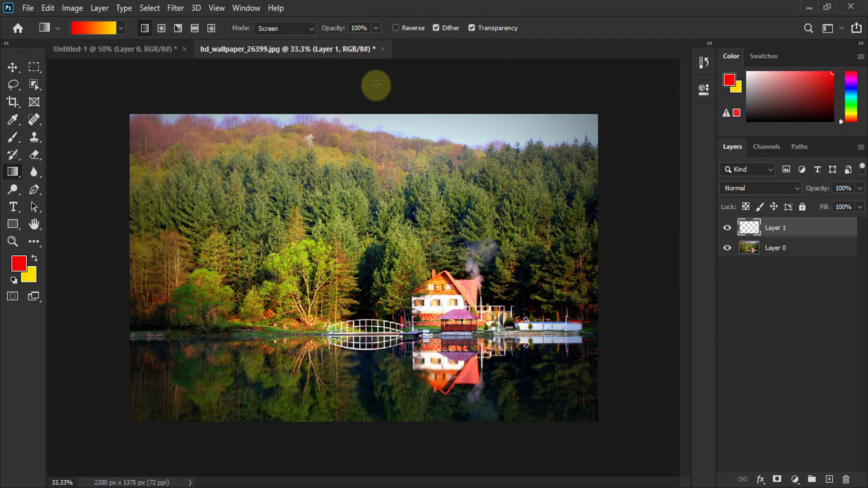
Switch Reverse on and back off, and fill Layer 1 with the linear gradient from the lower-left lake to the upper-right trees
{"action": "left_click", "coordinate": [396, 27]}
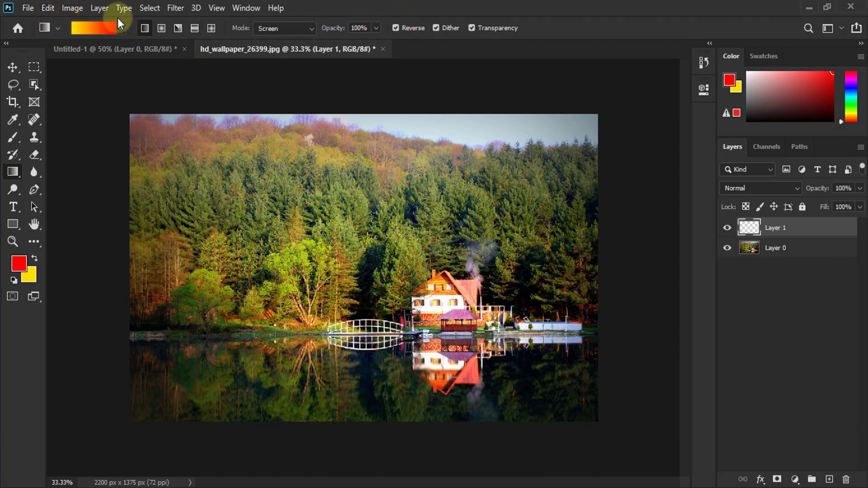
{"action": "left_click", "coordinate": [396, 27]}
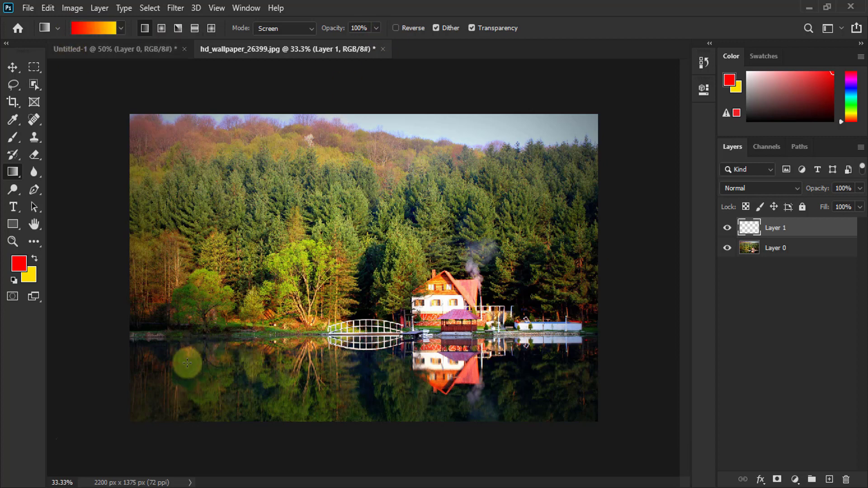
{"action": "left_click_drag", "start_coordinate": [187, 362], "coordinate": [508, 158]}
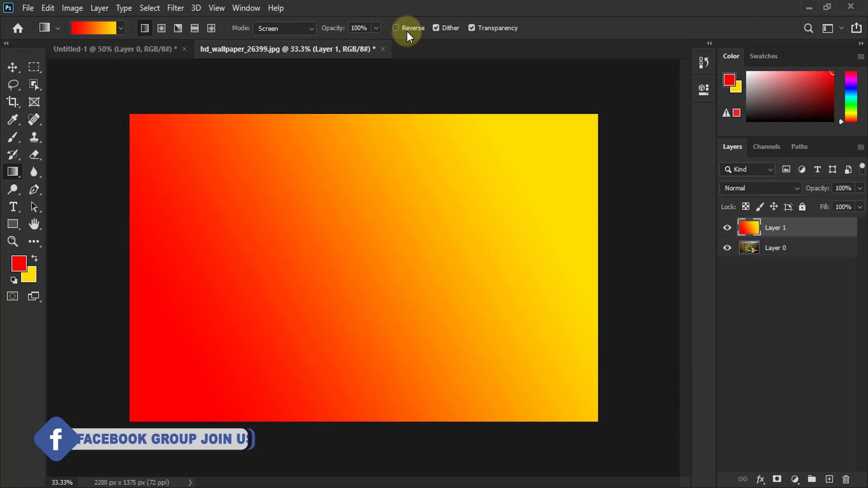
Add a new layer above Layer 1 and fill it with the reversed gradient from the lower-left to the upper-right corner
{"action": "left_click", "coordinate": [829, 479]}
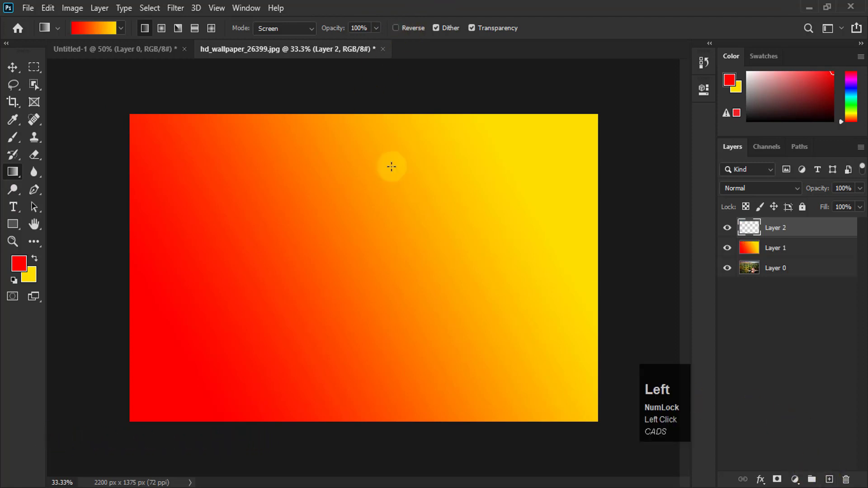
{"action": "left_click", "coordinate": [397, 28]}
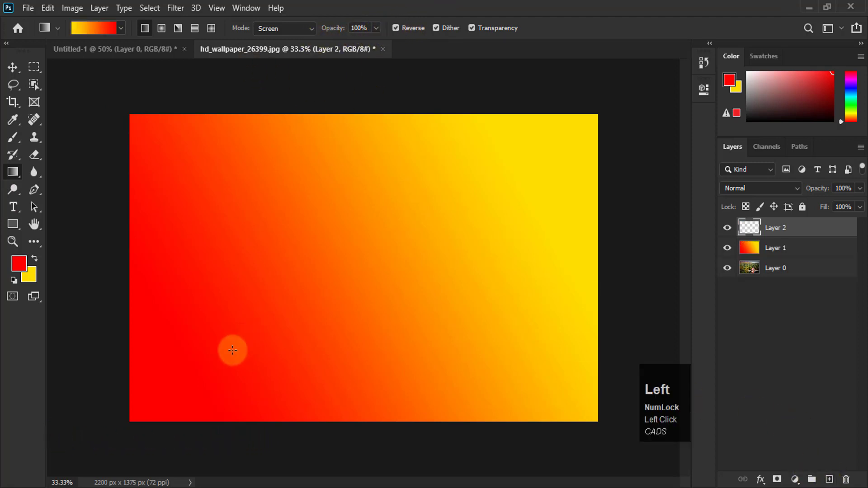
{"action": "left_click_drag", "start_coordinate": [161, 397], "coordinate": [556, 137]}
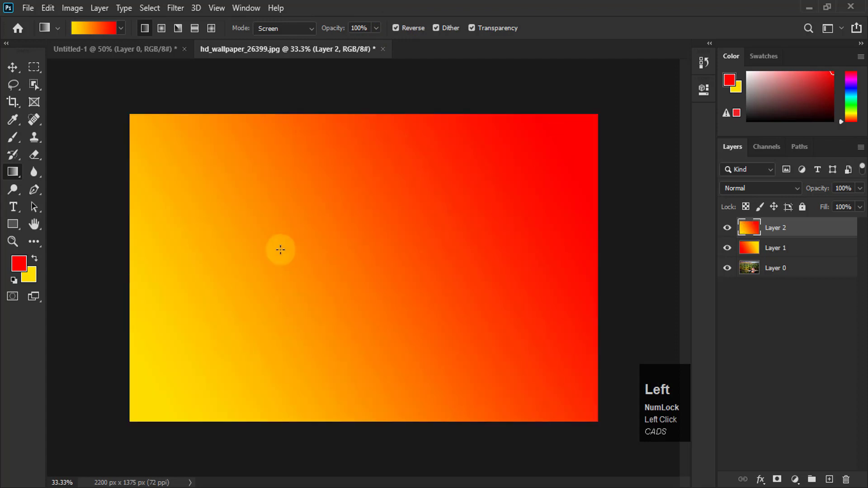
Compare the two gradient layers by toggling Layer 2's visibility, then delete both layers and turn Reverse off
{"action": "left_click", "coordinate": [728, 228]}
{"action": "left_click", "coordinate": [728, 228]}
{"action": "left_click_drag", "start_coordinate": [747, 226], "coordinate": [845, 479]}
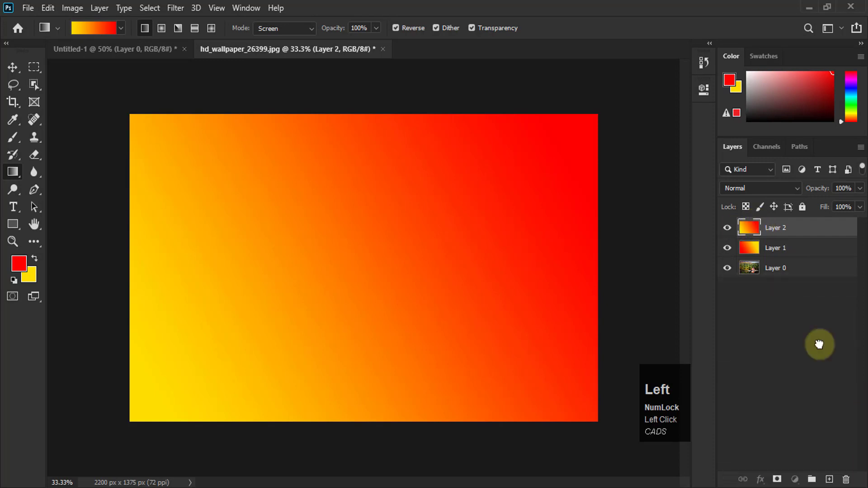
{"action": "left_click", "coordinate": [846, 478]}
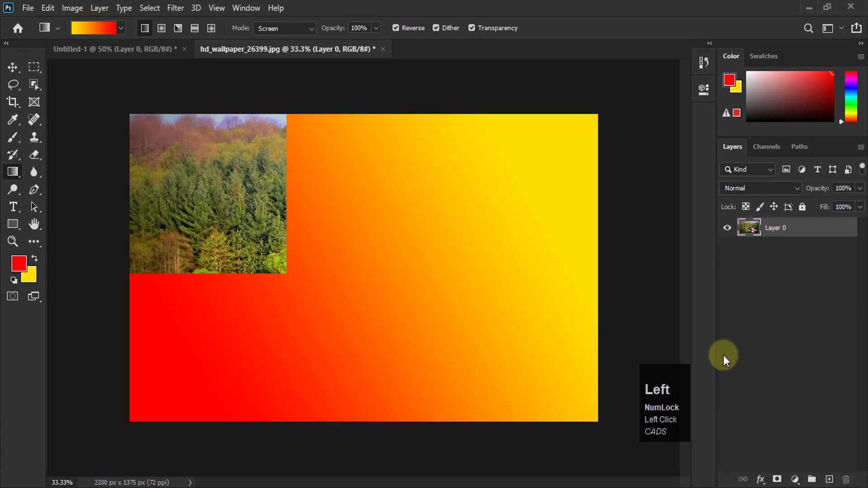
{"action": "left_click", "coordinate": [396, 28]}
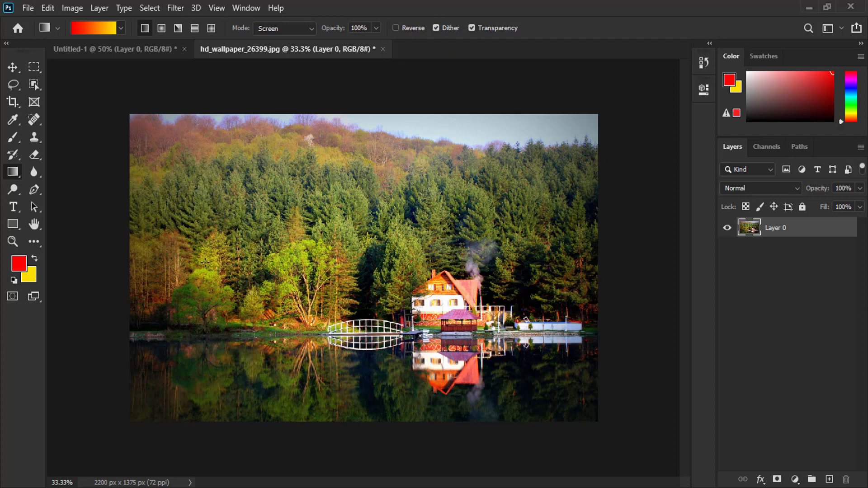
Add a new layer above the photo and fill it horizontally with the red-to-yellow linear gradient from left to right
{"action": "left_click", "coordinate": [829, 479]}
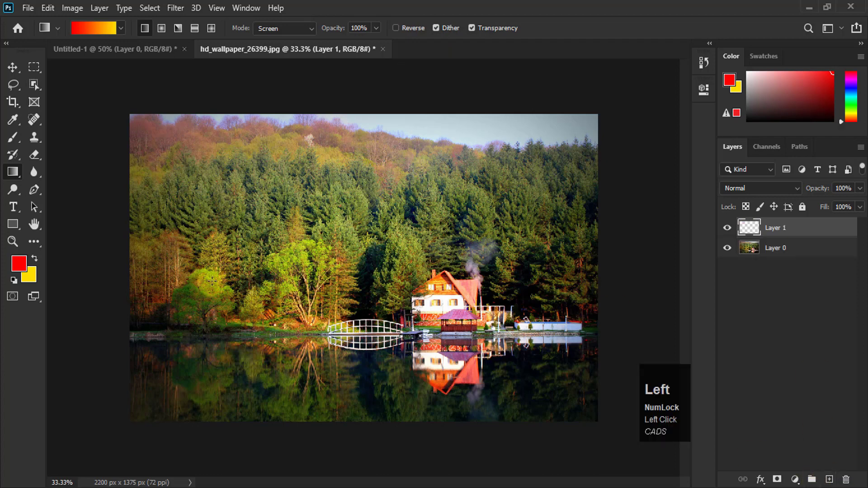
{"action": "left_click_drag", "start_coordinate": [179, 290], "coordinate": [550, 288]}
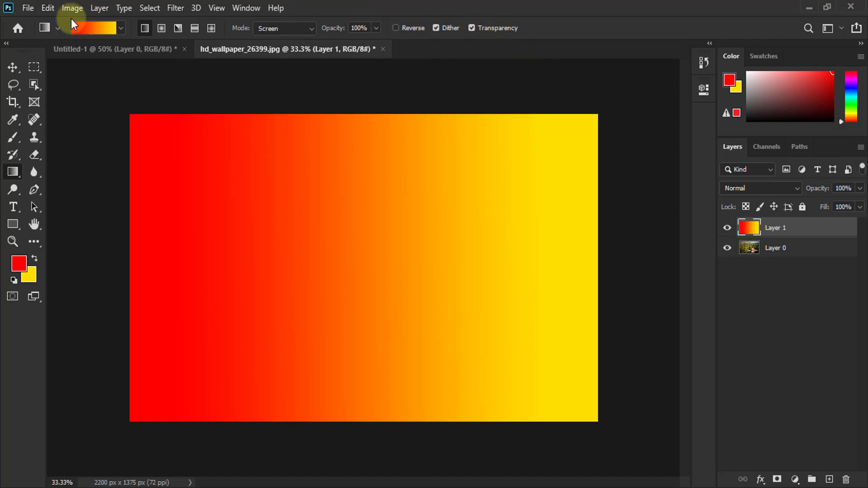
{"action": "left_click", "coordinate": [100, 28]}
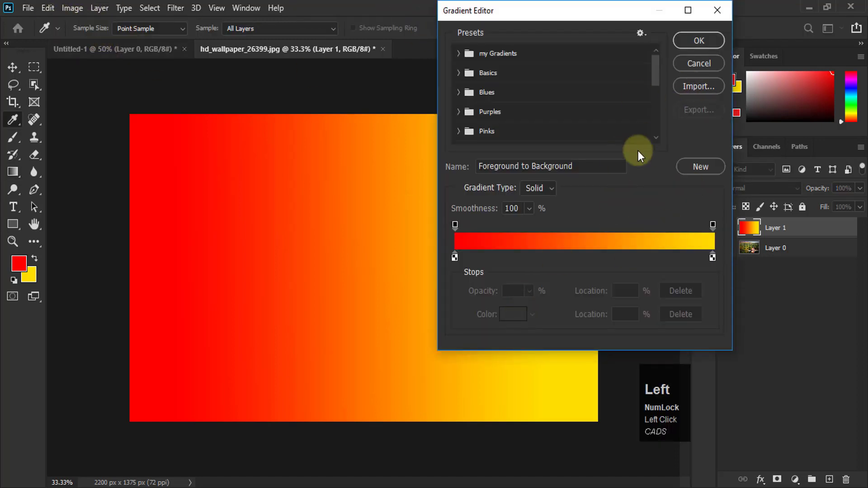
{"action": "left_click", "coordinate": [698, 40]}
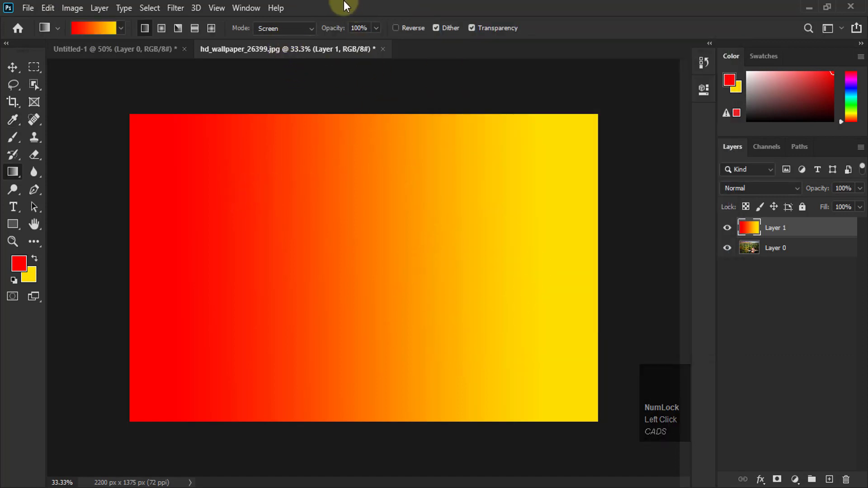
{"action": "left_click", "coordinate": [83, 28]}
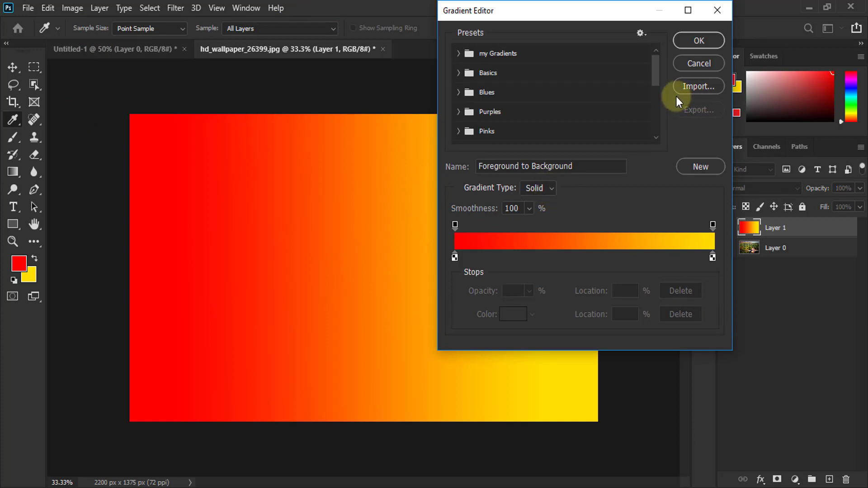
{"action": "left_click", "coordinate": [698, 64]}
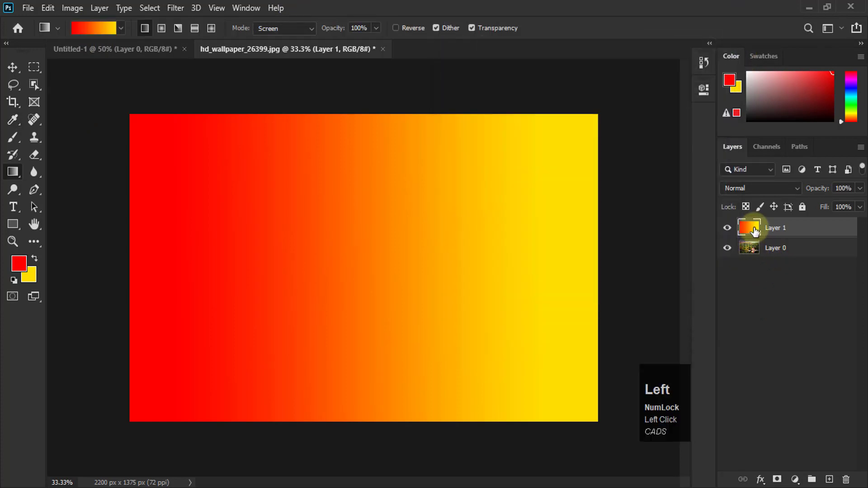
Delete the gradient-filled Layer 1 and add a new empty layer above the photo
{"action": "left_click_drag", "start_coordinate": [753, 227], "coordinate": [845, 481]}
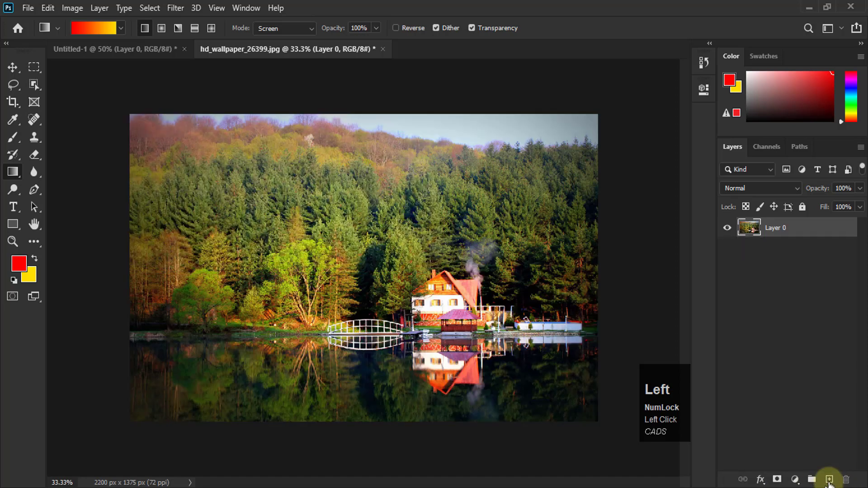
{"action": "left_click", "coordinate": [829, 479]}
Set the gradient type to Noise, try a diagonal linear fill on Layer 1 from lower left to upper right, and undo it
{"action": "left_click", "coordinate": [113, 29]}
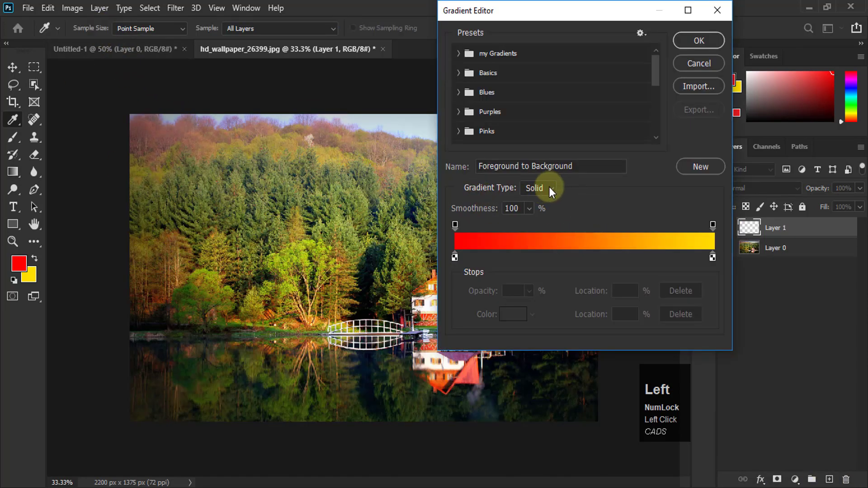
{"action": "left_click", "coordinate": [551, 189]}
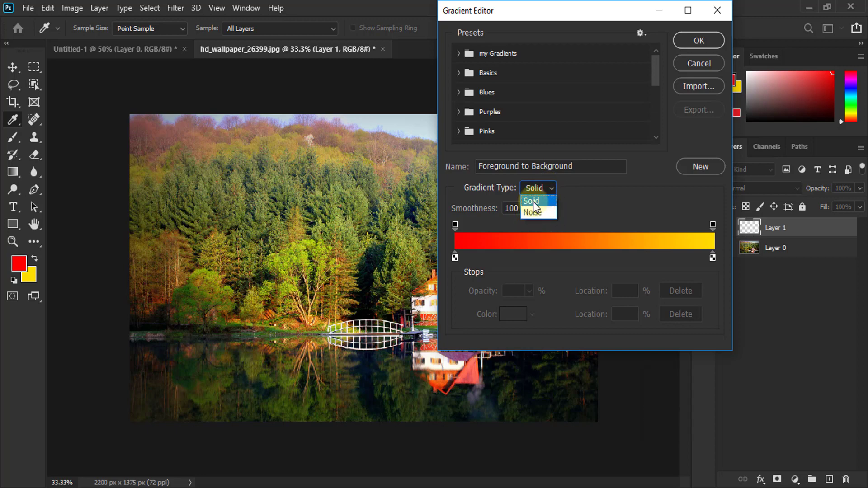
{"action": "left_click", "coordinate": [541, 212]}
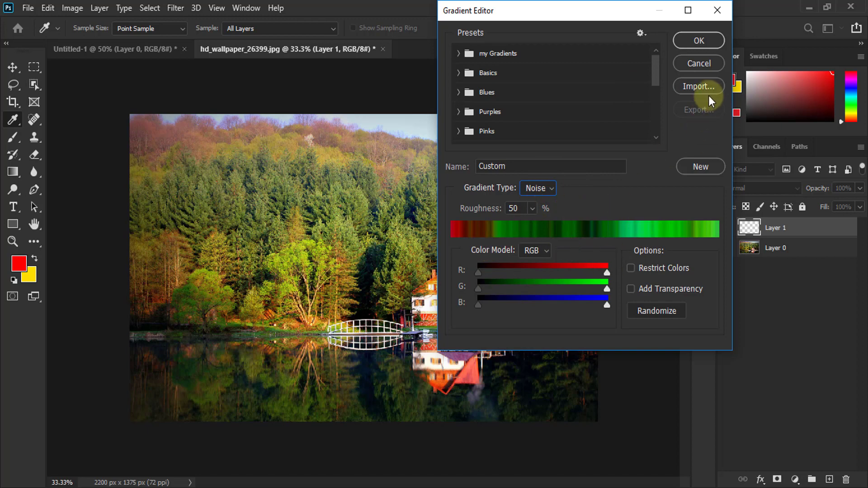
{"action": "left_click", "coordinate": [698, 41]}
{"action": "left_click_drag", "start_coordinate": [321, 286], "coordinate": [163, 358]}
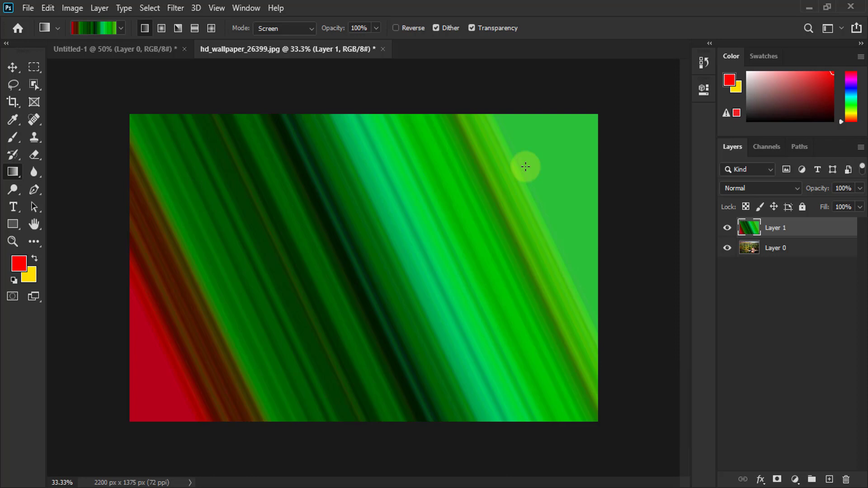
{"action": "key", "text": "ctrl+z"}
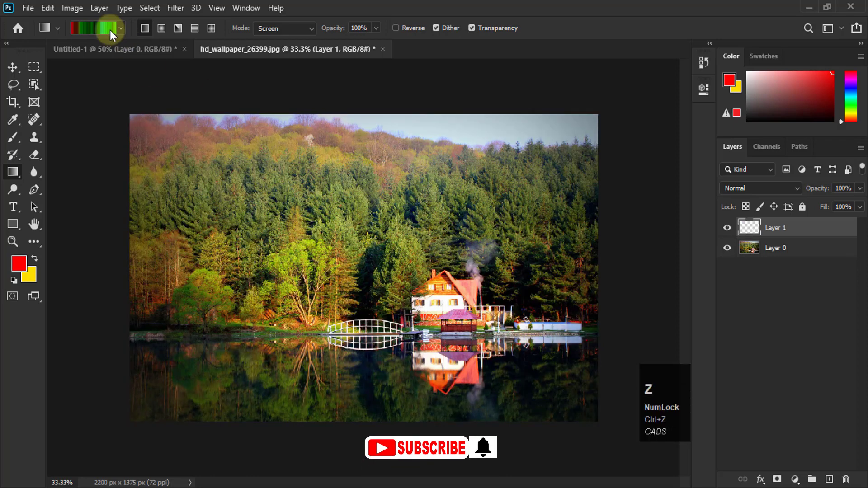
Randomize the noise gradient repeatedly until it has orange, yellow and red bands, and apply it
{"action": "left_click", "coordinate": [95, 28]}
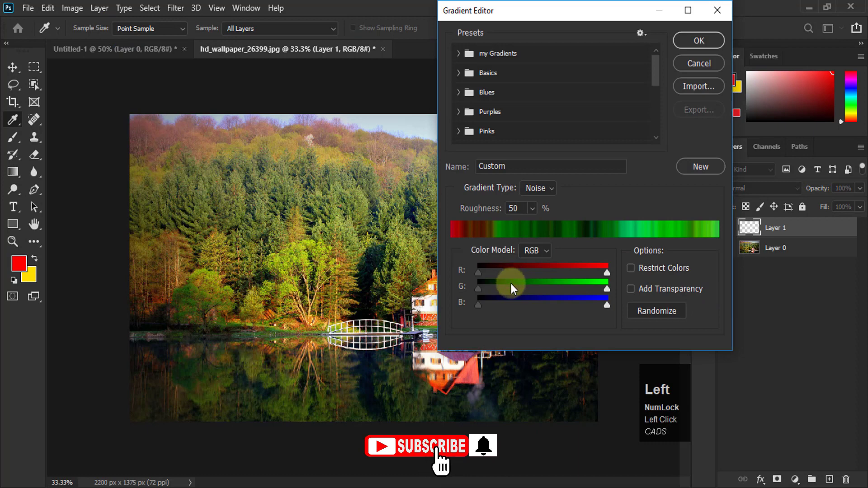
{"action": "left_click", "coordinate": [658, 310]}
{"action": "left_click", "coordinate": [658, 308]}
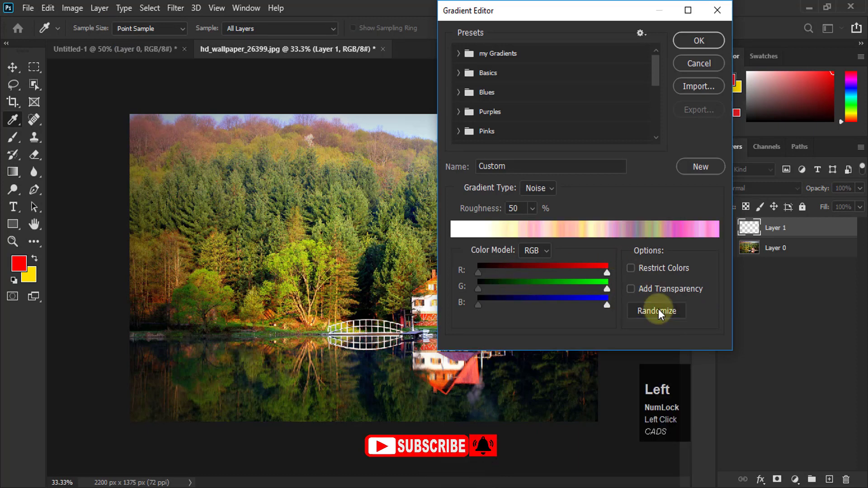
{"action": "left_click", "coordinate": [658, 309]}
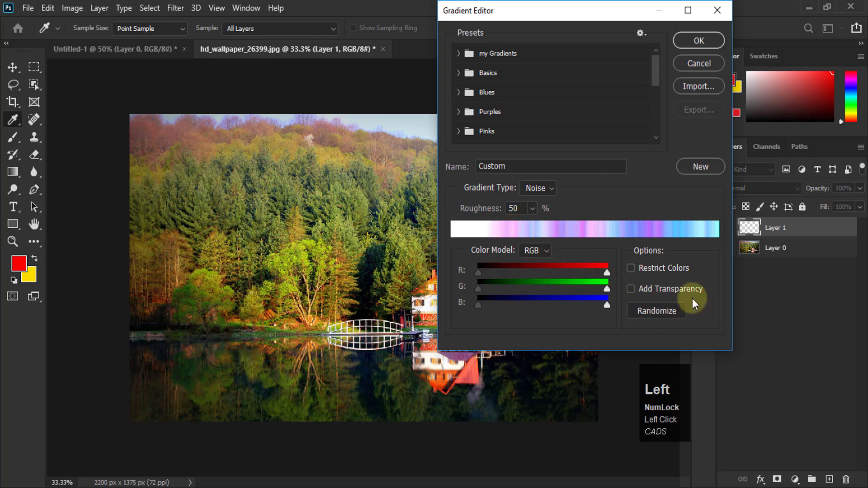
{"action": "left_click", "coordinate": [668, 312]}
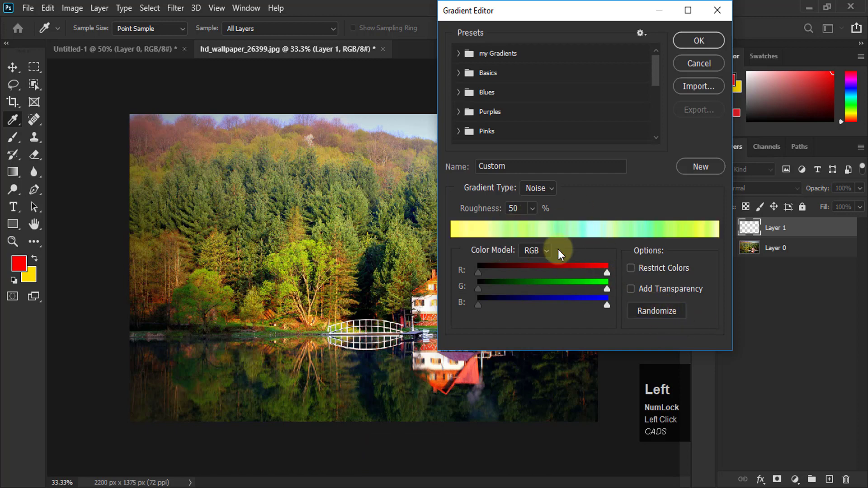
{"action": "left_click", "coordinate": [662, 309]}
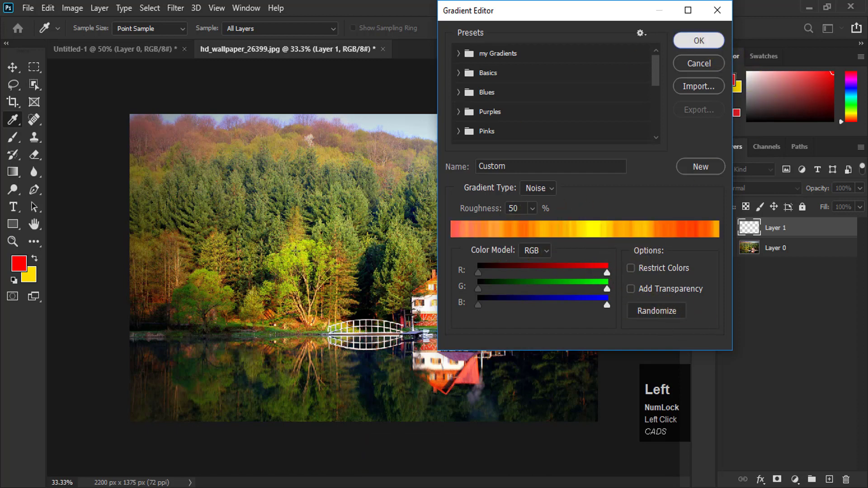
{"action": "left_click", "coordinate": [716, 42]}
Try the orange and yellow noise gradient on Layer 1 from the lower-left lake to the upper-right trees, and undo the fill
{"action": "left_click_drag", "start_coordinate": [165, 387], "coordinate": [591, 152]}
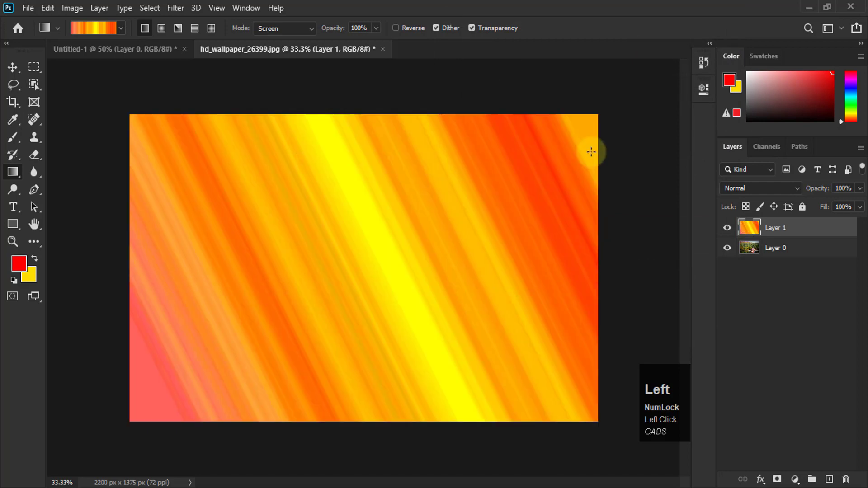
{"action": "key", "text": "ctrl+z"}
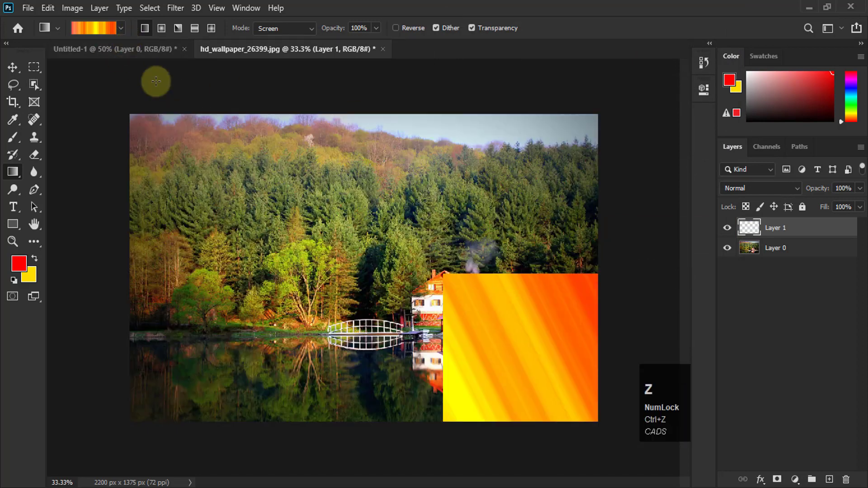
Try lowering the noise gradient's maximum red value slightly, and switch its color model to HSB
{"action": "left_click", "coordinate": [94, 28]}
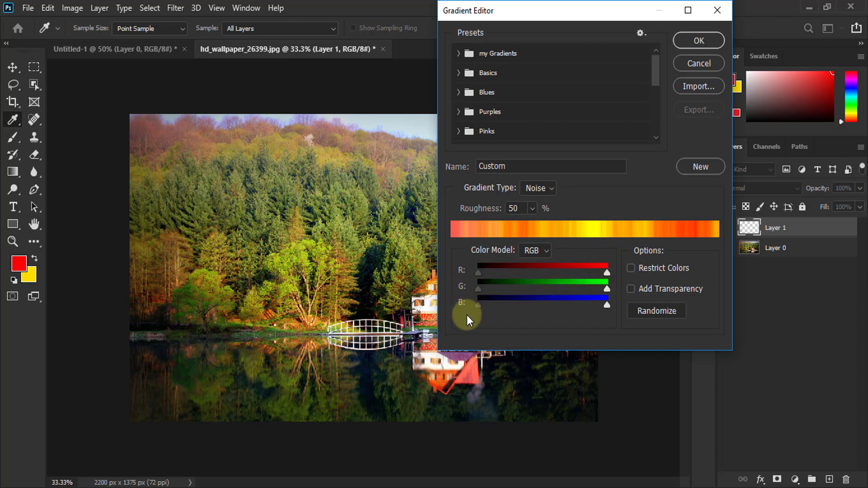
{"action": "mouse_move", "coordinate": [605, 274]}
{"action": "left_mouse_down"}
{"action": "mouse_move", "coordinate": [550, 271]}
{"action": "mouse_move", "coordinate": [601, 271]}
{"action": "left_mouse_up"}
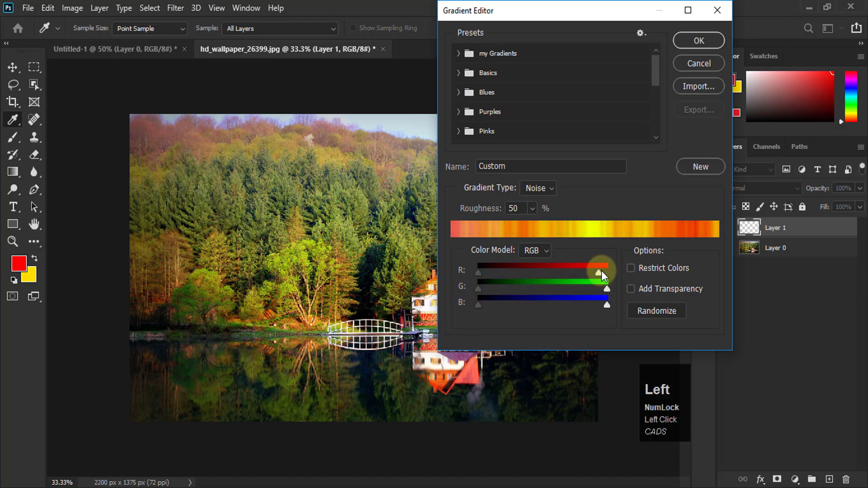
{"action": "left_click", "coordinate": [544, 248]}
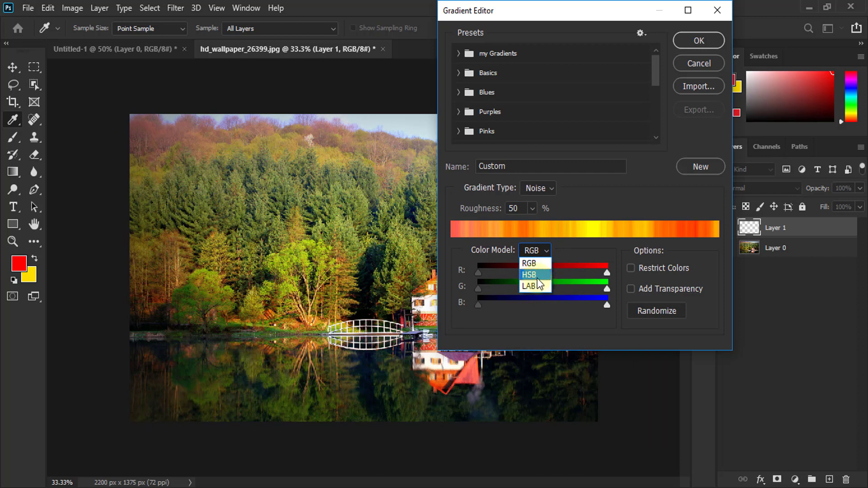
{"action": "left_click", "coordinate": [539, 275]}
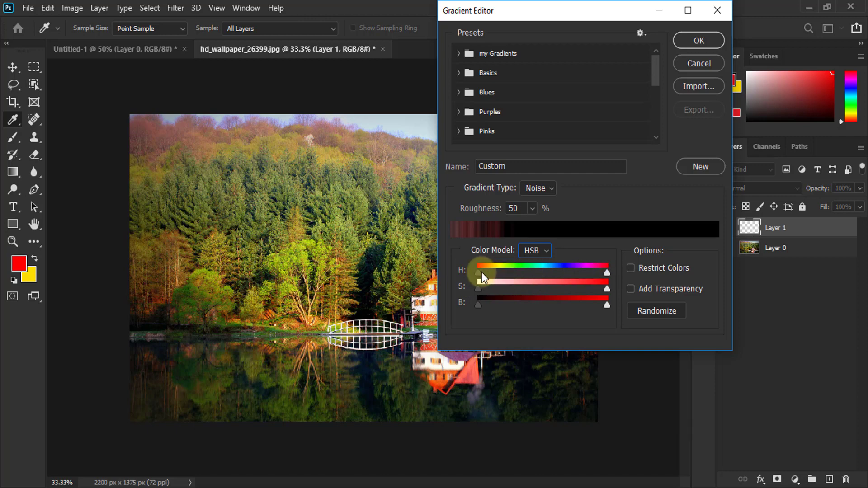
Narrow the noise gradient's hue range to blue-purple, raise its minimum brightness, randomize it until it has blue, violet and magenta bands, and apply it
{"action": "left_click_drag", "start_coordinate": [478, 272], "coordinate": [584, 274]}
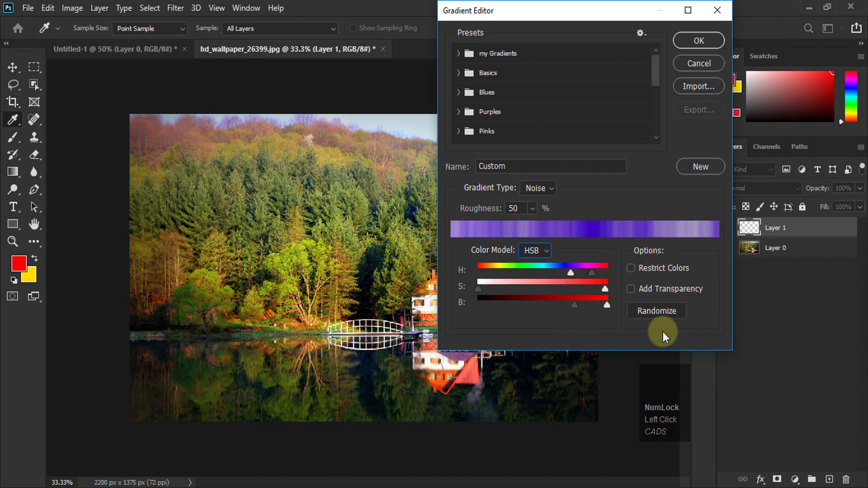
{"action": "left_click", "coordinate": [657, 311]}
{"action": "left_click", "coordinate": [657, 310]}
{"action": "left_click", "coordinate": [657, 311]}
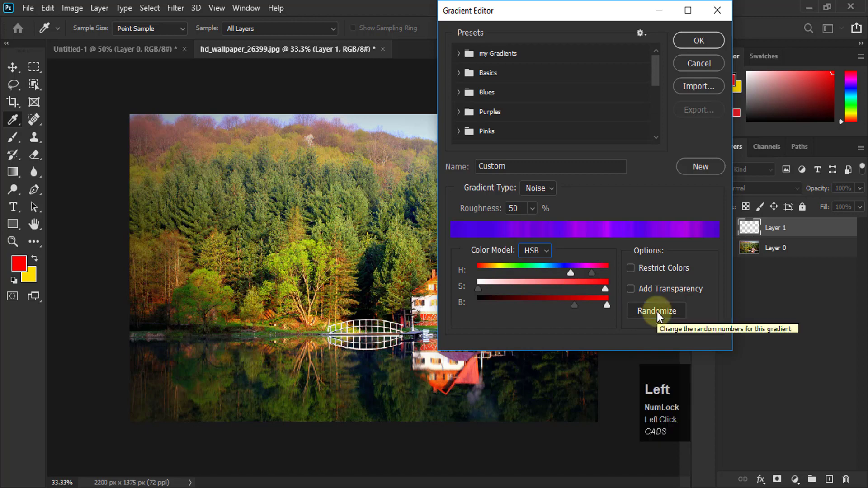
{"action": "left_click", "coordinate": [657, 310]}
{"action": "left_click", "coordinate": [657, 310]}
{"action": "left_click", "coordinate": [657, 310]}
{"action": "left_click", "coordinate": [657, 311]}
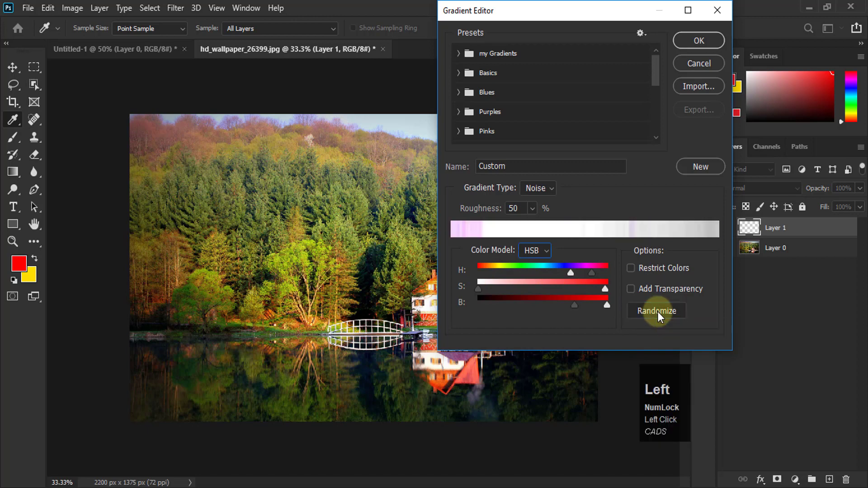
{"action": "left_click", "coordinate": [657, 311]}
{"action": "left_click", "coordinate": [657, 311]}
{"action": "left_click", "coordinate": [657, 311]}
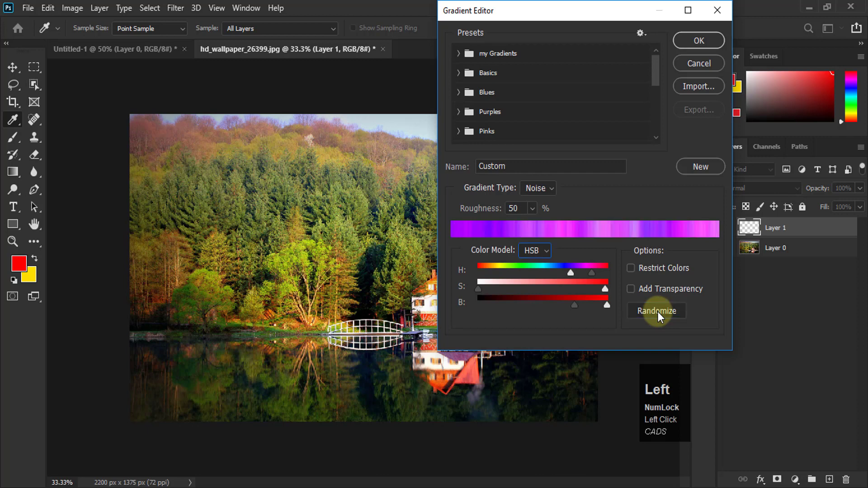
{"action": "left_click", "coordinate": [657, 311]}
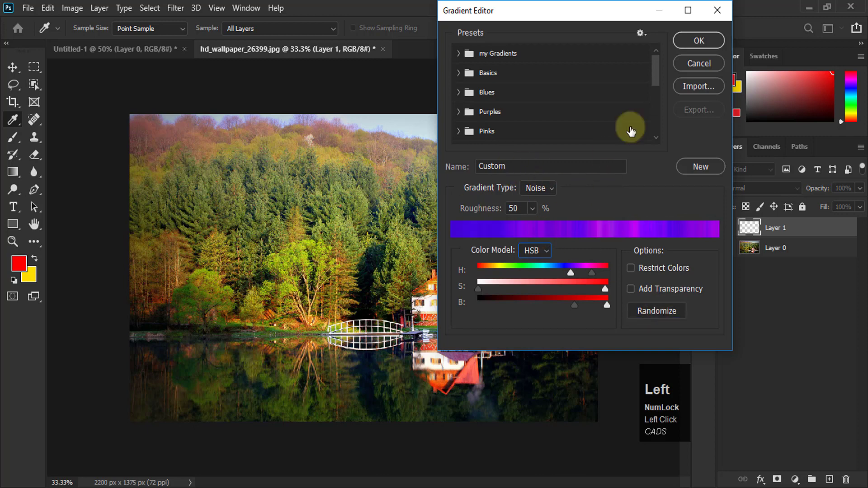
{"action": "left_click", "coordinate": [709, 39]}
Try the blue and violet noise gradient as a diagonal linear fill on Layer 1 from lower left to upper right, and undo it
{"action": "left_click_drag", "start_coordinate": [189, 387], "coordinate": [523, 200]}
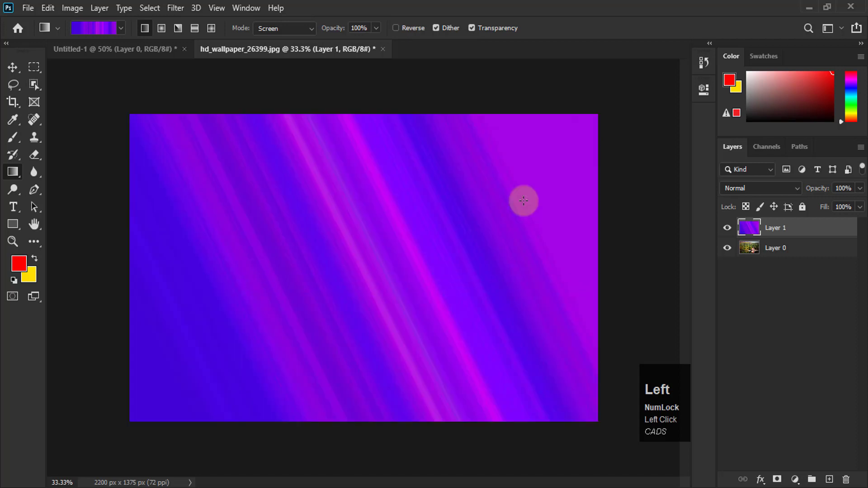
{"action": "key", "text": "ctrl+z"}
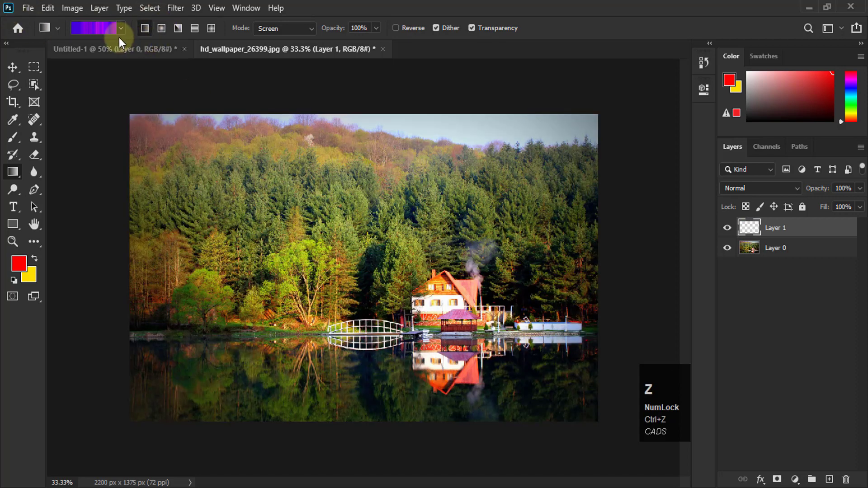
Switch to a radial gradient, undo a trial fill from the image center, and fill Layer 1 from its upper-left to its lower-right corner
{"action": "left_click", "coordinate": [162, 28]}
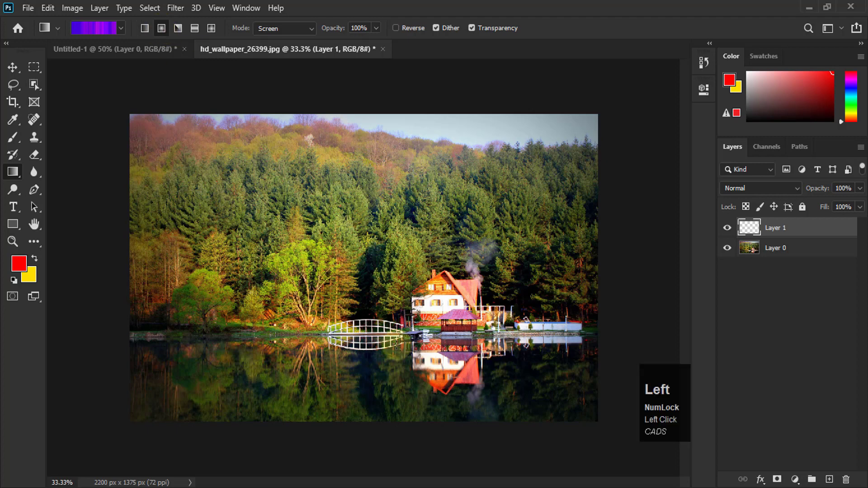
{"action": "left_click_drag", "start_coordinate": [364, 288], "coordinate": [598, 417]}
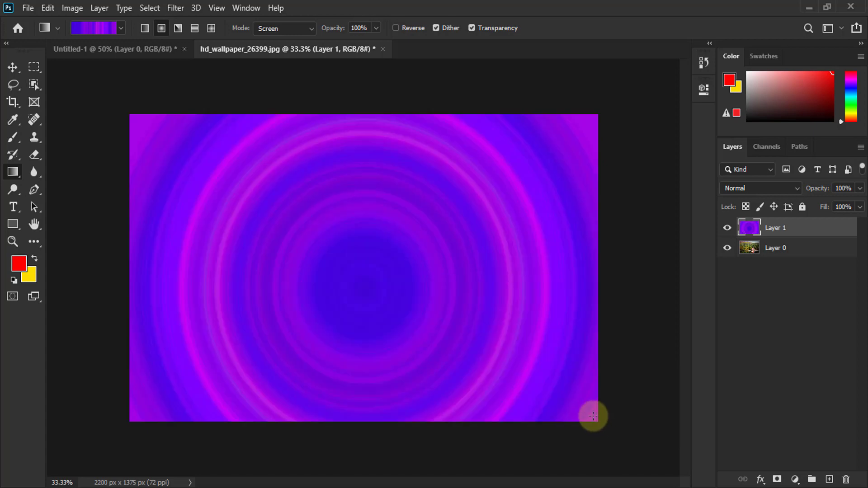
{"action": "key", "text": "ctrl+z"}
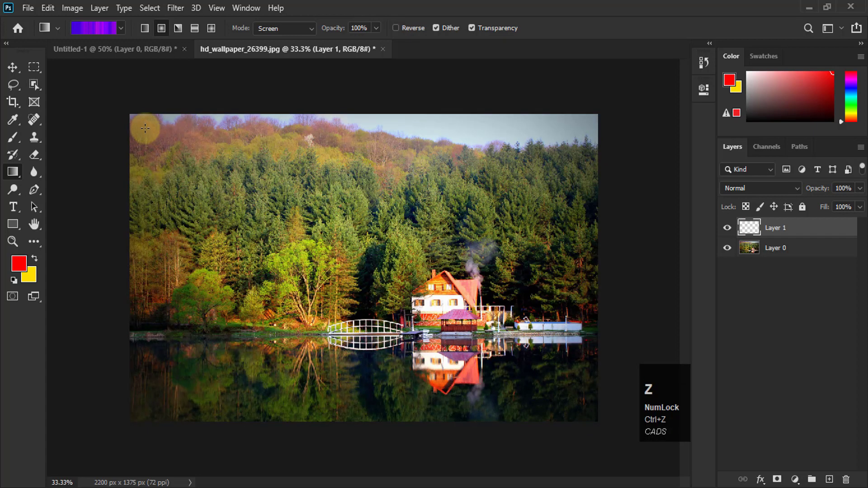
{"action": "left_click_drag", "start_coordinate": [145, 127], "coordinate": [303, 240]}
{"action": "left_click_drag", "start_coordinate": [241, 197], "coordinate": [601, 412]}
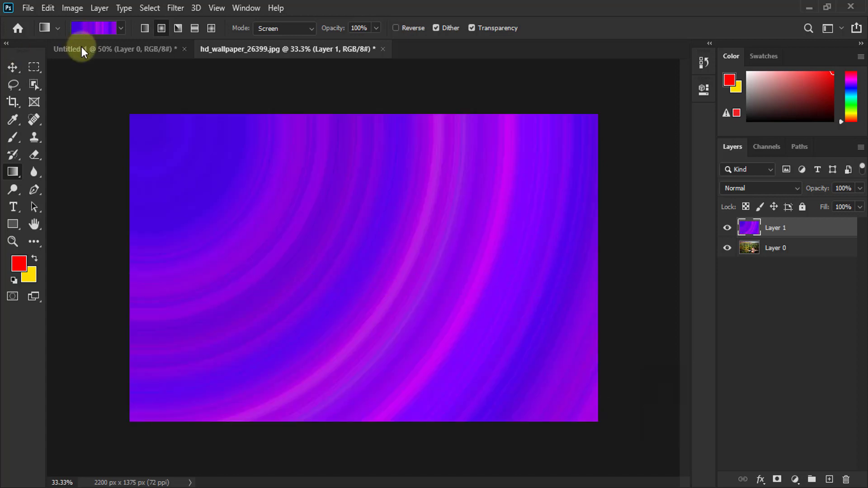
Try Restrict Colors on the noise gradient and switch it off again, and apply the gradient with Add Transparency enabled
{"action": "left_click", "coordinate": [93, 28]}
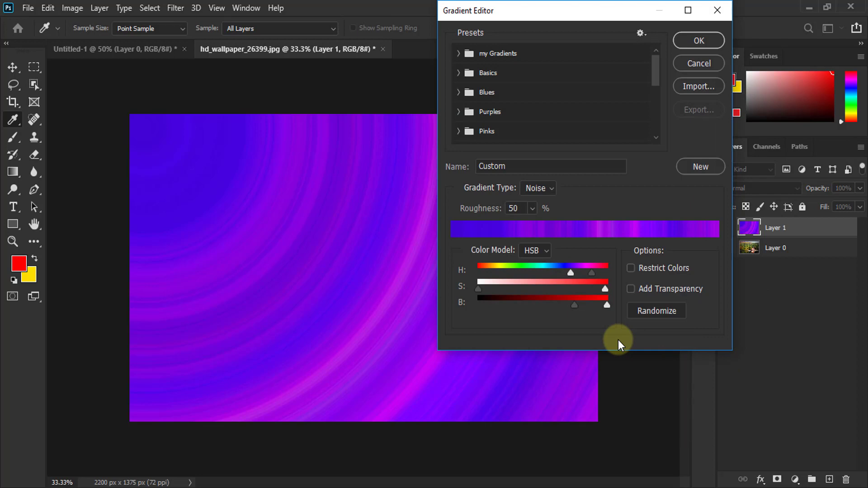
{"action": "left_click", "coordinate": [628, 269]}
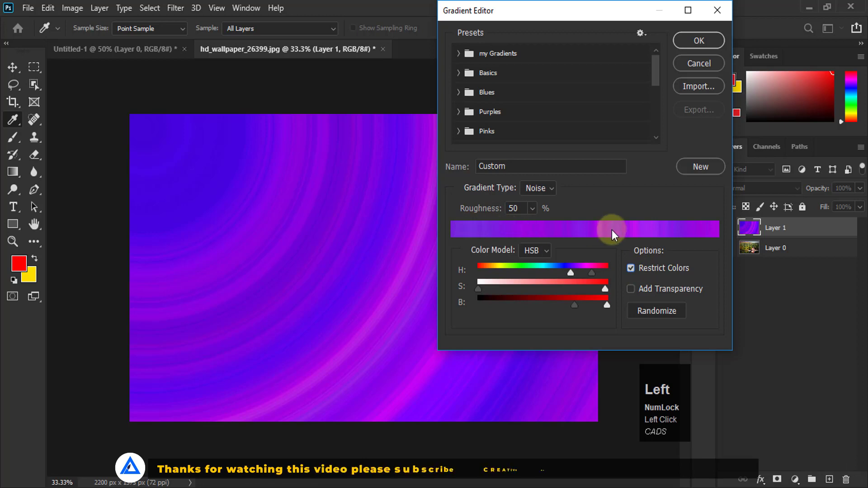
{"action": "left_click", "coordinate": [631, 269]}
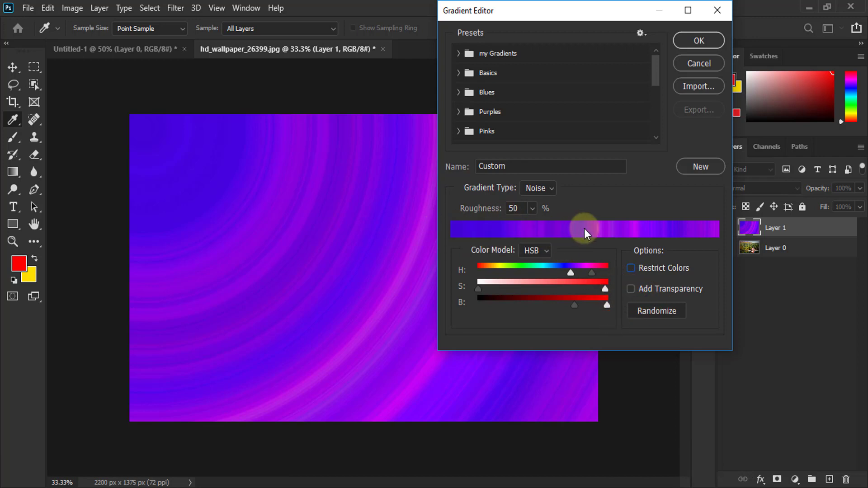
{"action": "left_click", "coordinate": [632, 290]}
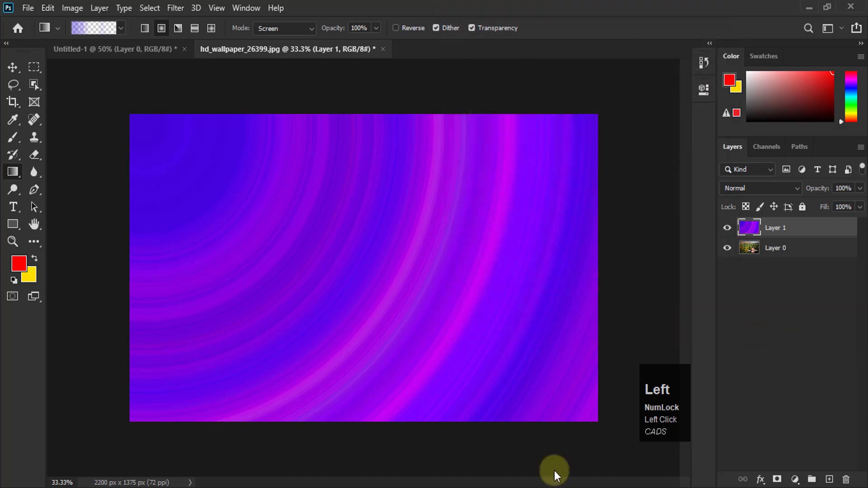
Hide Layer 1 and fill a new layer with the transparent radial noise gradient, from the upper-left trees to the lower-right lake
{"action": "left_click", "coordinate": [727, 227]}
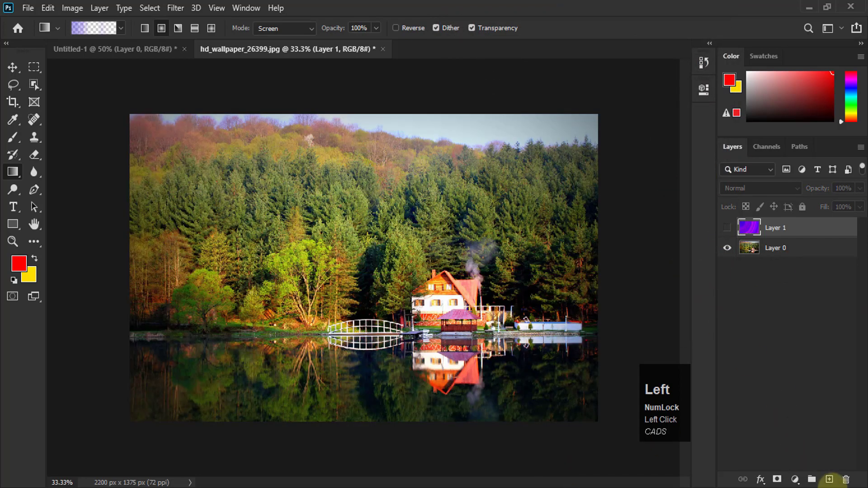
{"action": "left_click", "coordinate": [829, 479]}
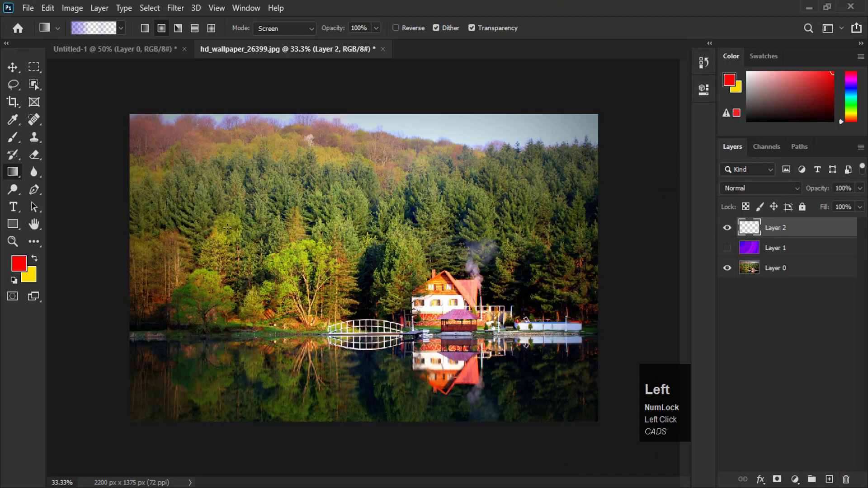
{"action": "left_click_drag", "start_coordinate": [205, 182], "coordinate": [563, 396]}
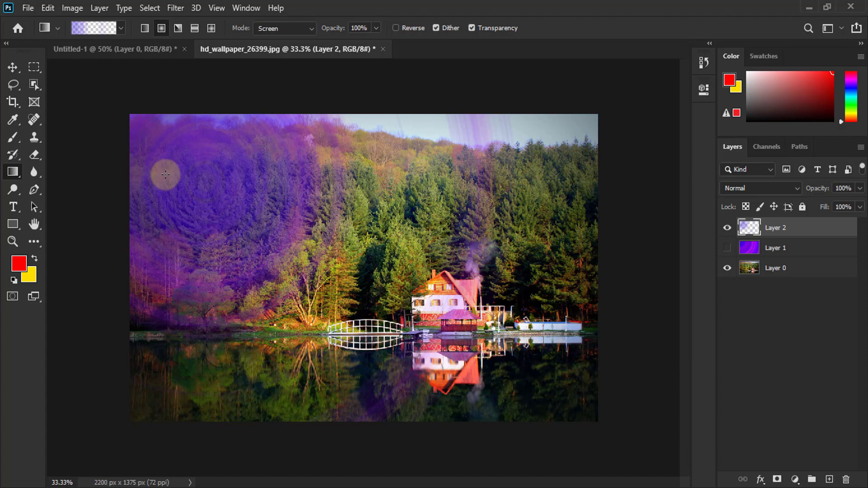
Set the transparent noise gradient's roughness to 100% and apply it
{"action": "left_click", "coordinate": [85, 29]}
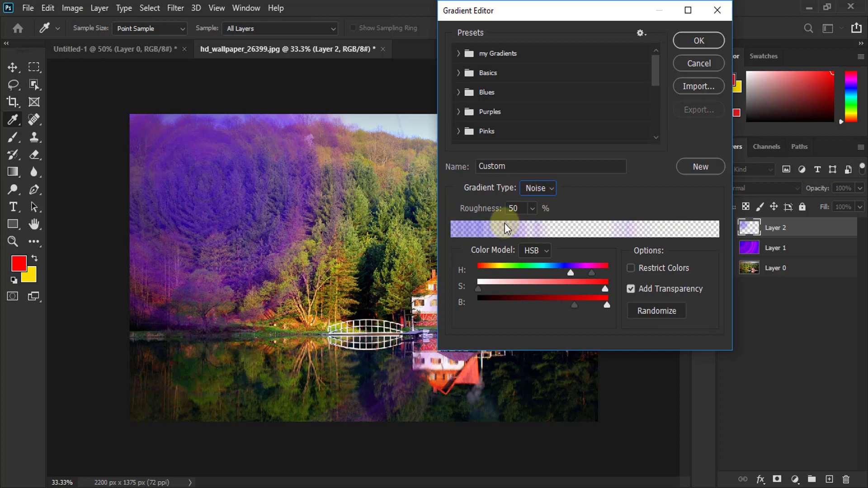
{"action": "left_click", "coordinate": [532, 207]}
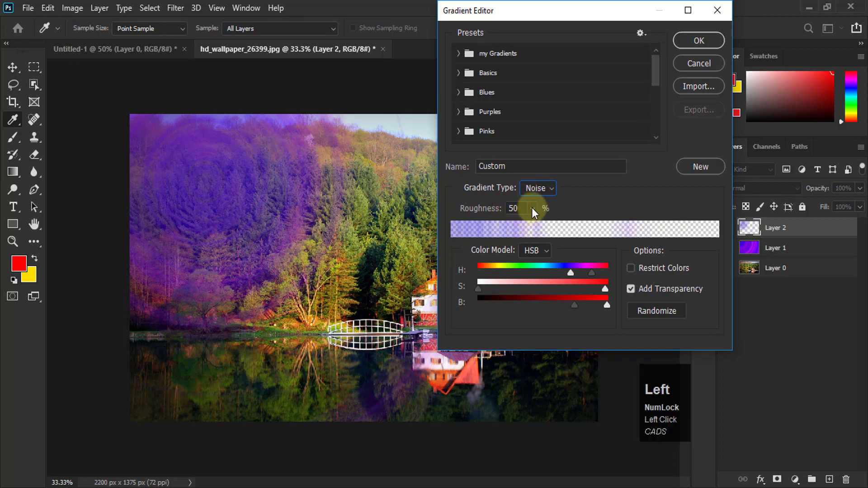
{"action": "mouse_move", "coordinate": [532, 225]}
{"action": "left_mouse_down"}
{"action": "mouse_move", "coordinate": [562, 226]}
{"action": "mouse_move", "coordinate": [521, 224]}
{"action": "mouse_move", "coordinate": [549, 228]}
{"action": "left_mouse_up"}
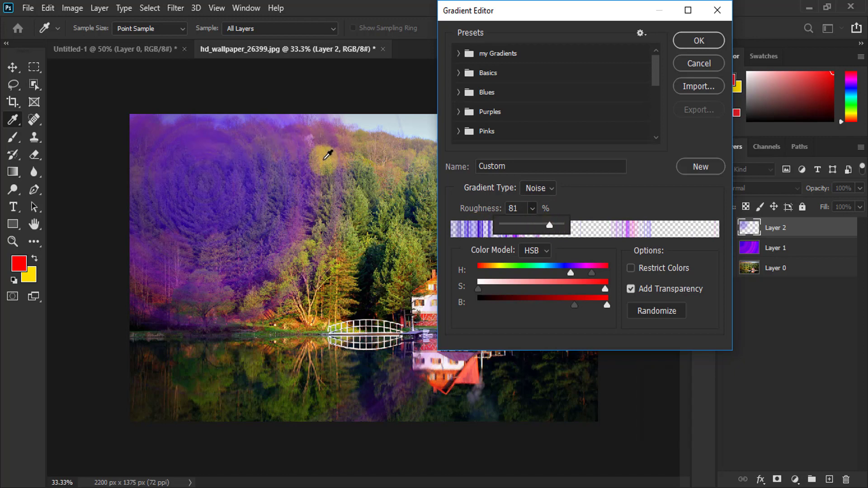
{"action": "mouse_move", "coordinate": [549, 225]}
{"action": "left_mouse_down"}
{"action": "mouse_move", "coordinate": [557, 226]}
{"action": "mouse_move", "coordinate": [539, 227]}
{"action": "mouse_move", "coordinate": [563, 229]}
{"action": "left_mouse_up"}
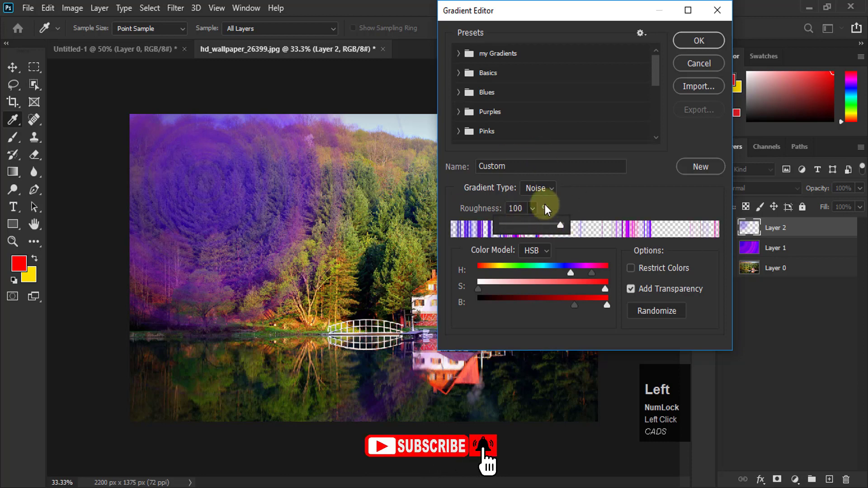
{"action": "left_click", "coordinate": [678, 54]}
{"action": "left_click", "coordinate": [696, 42]}
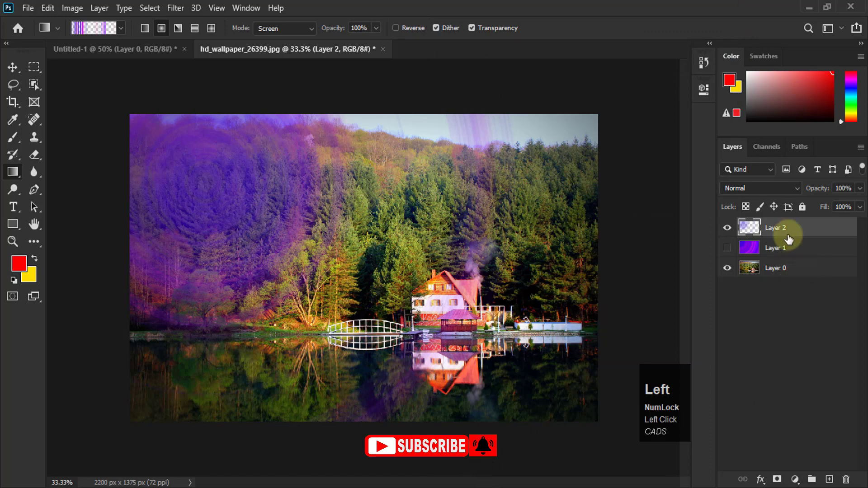
Replace Layer 2 with a new empty layer and draw the rougher radial noise gradient on it from the upper-left trees toward the house
{"action": "left_click_drag", "start_coordinate": [752, 221], "coordinate": [845, 479]}
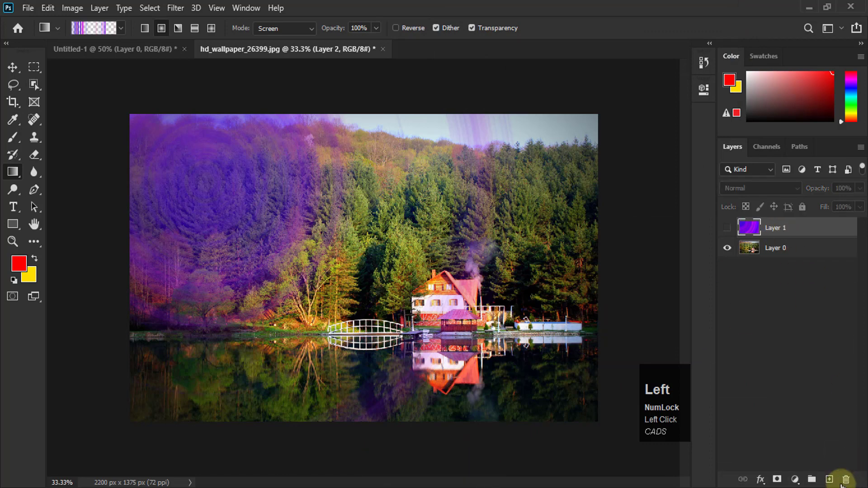
{"action": "left_click", "coordinate": [829, 479]}
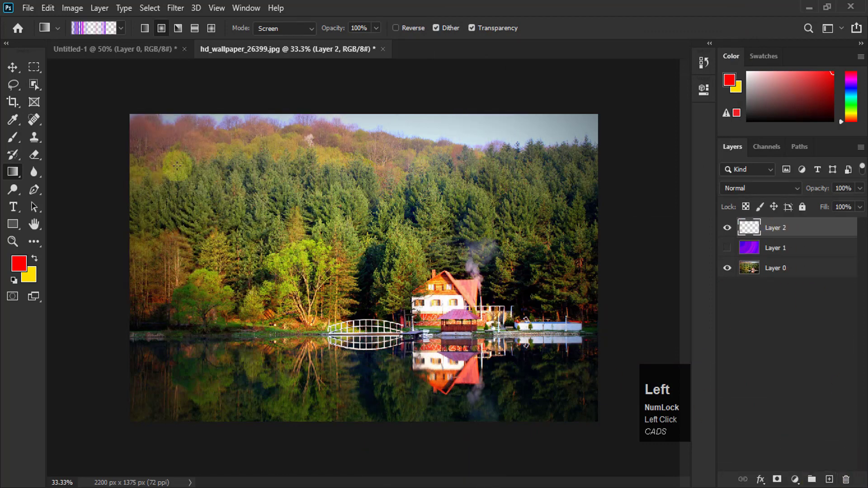
{"action": "left_click_drag", "start_coordinate": [166, 147], "coordinate": [416, 312]}
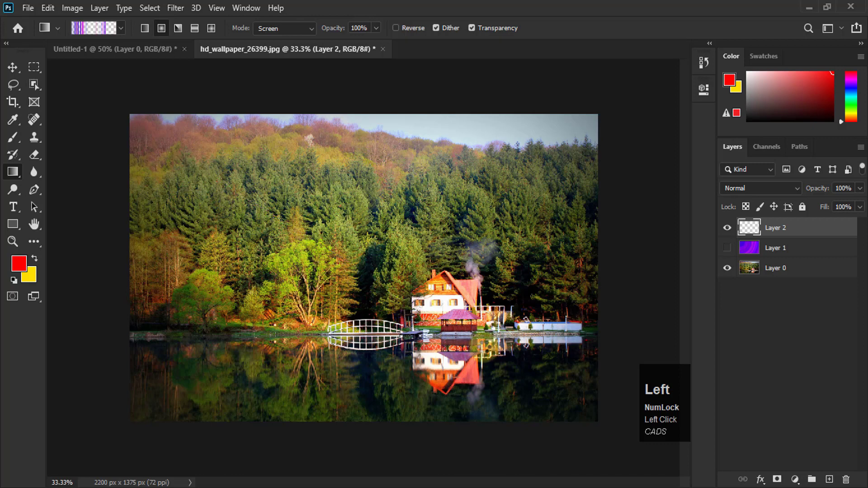